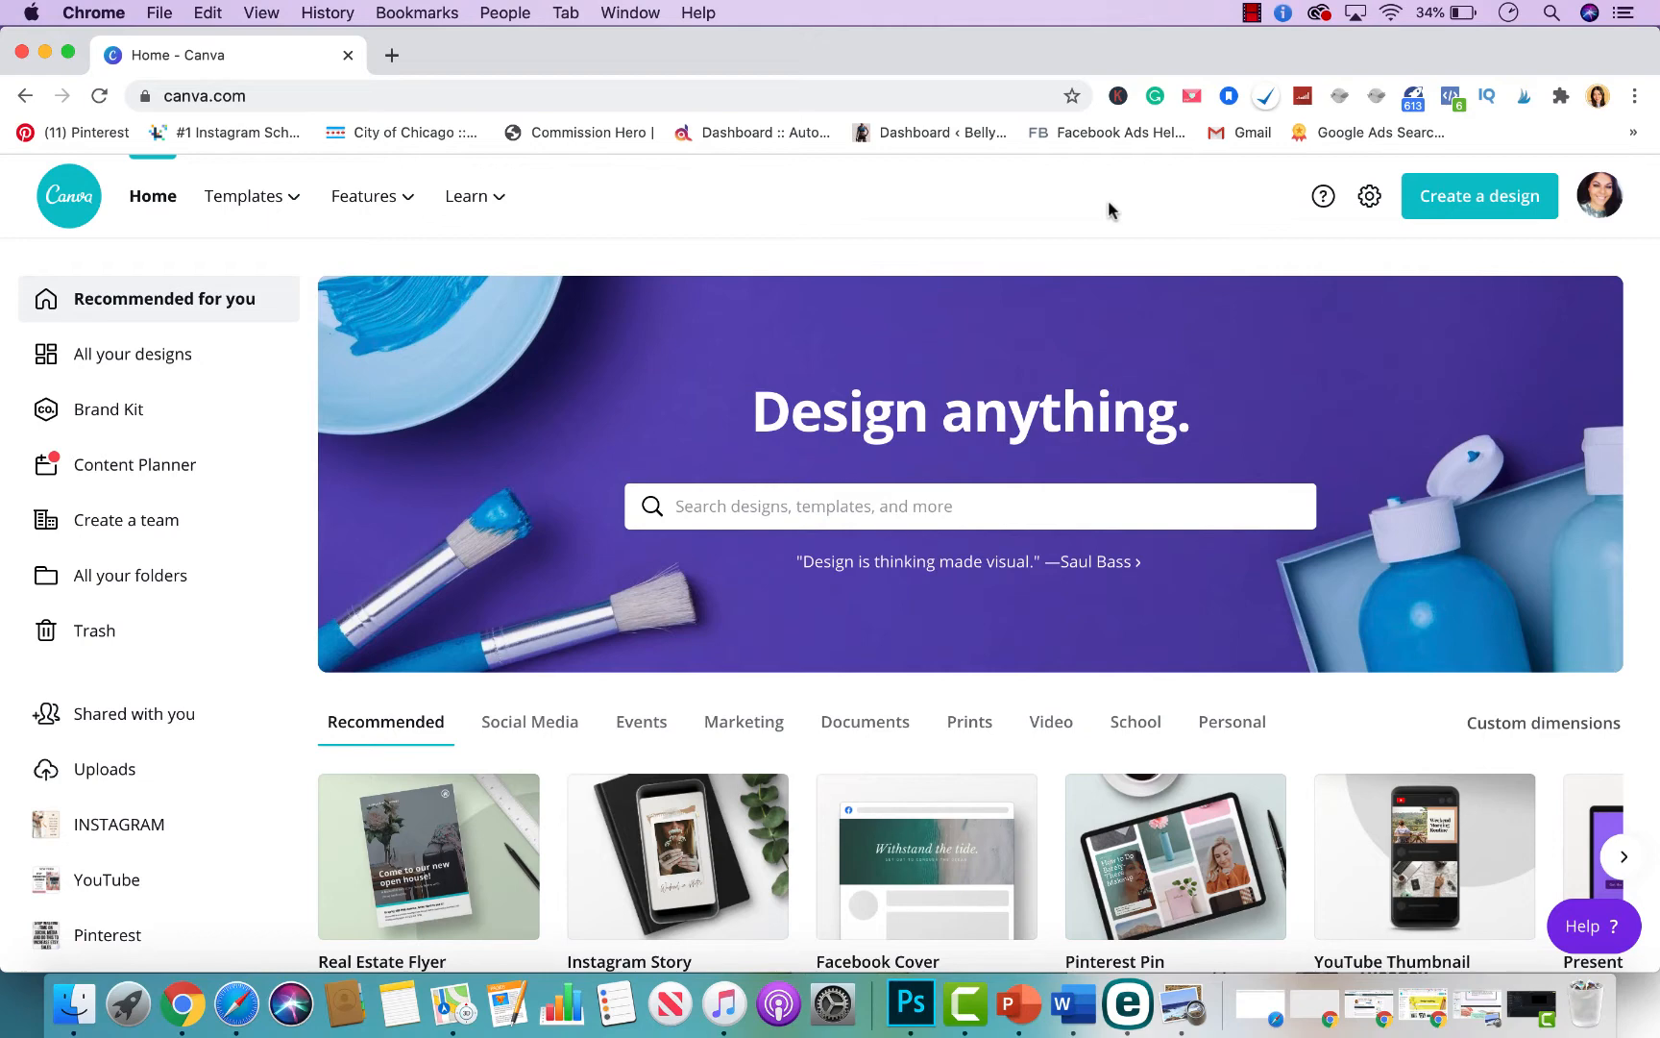
- Create a new blank design with custom dimensions of 800 × 1200 px
click(1470, 197)
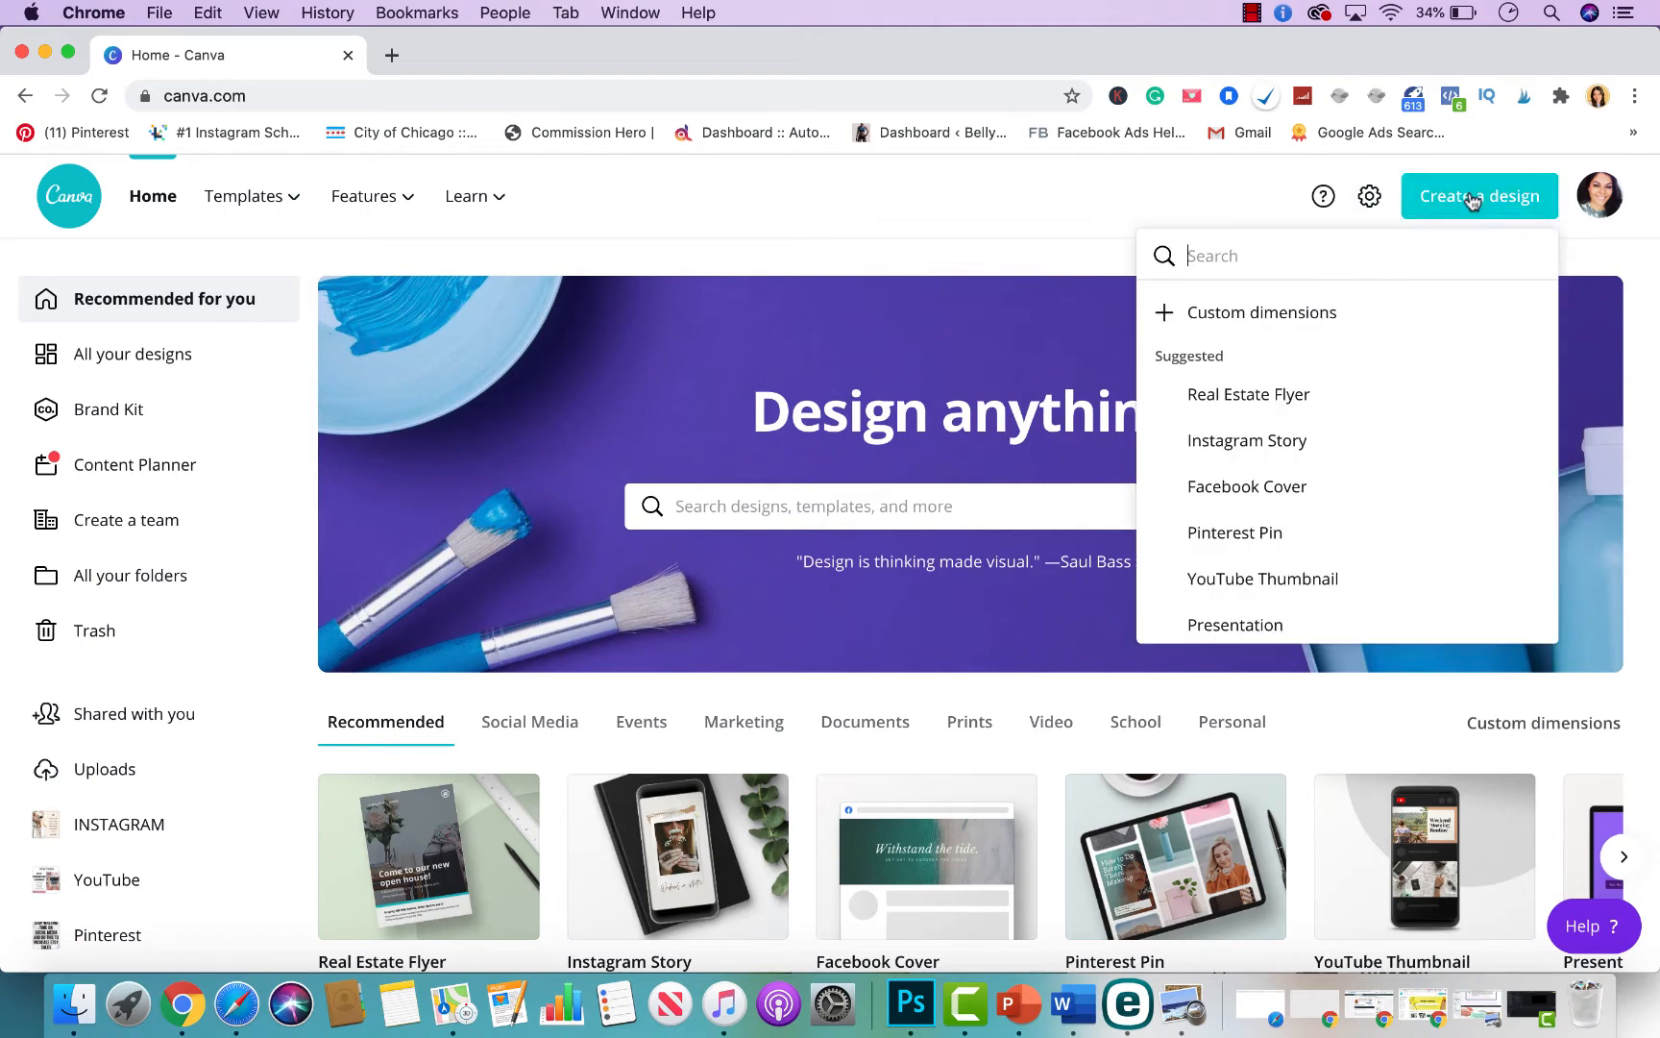
click(1262, 313)
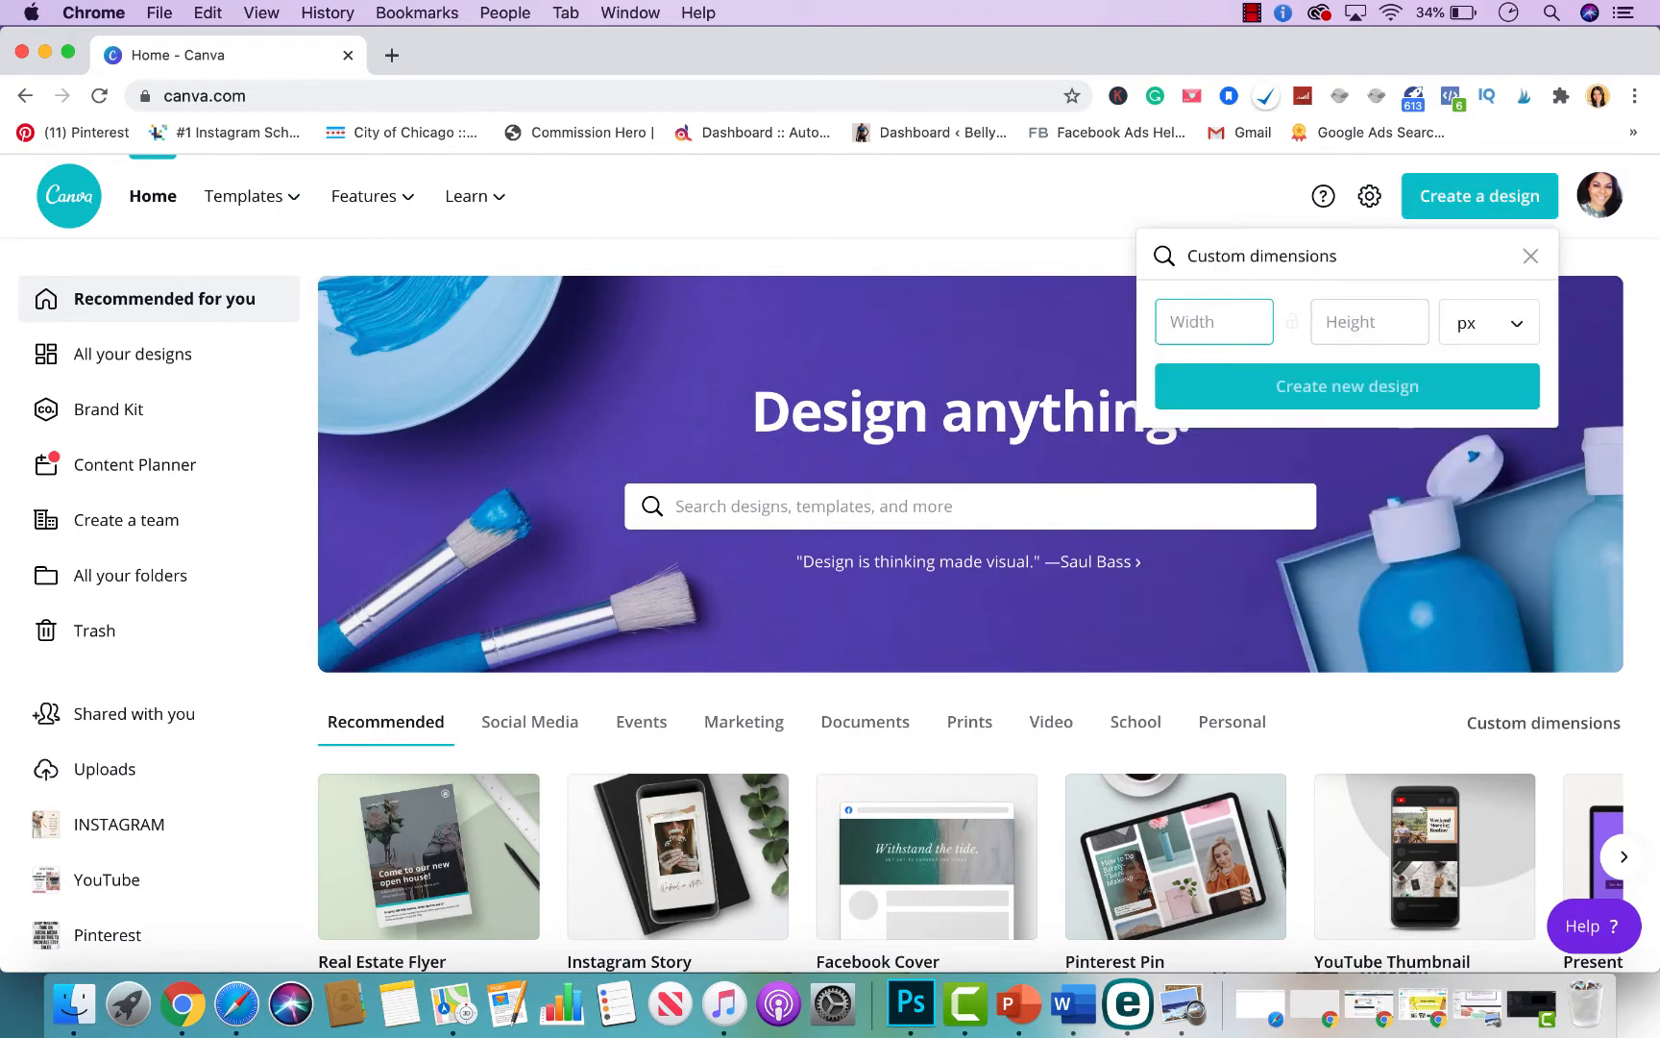
text(800)
key(Tab)
text(1200)
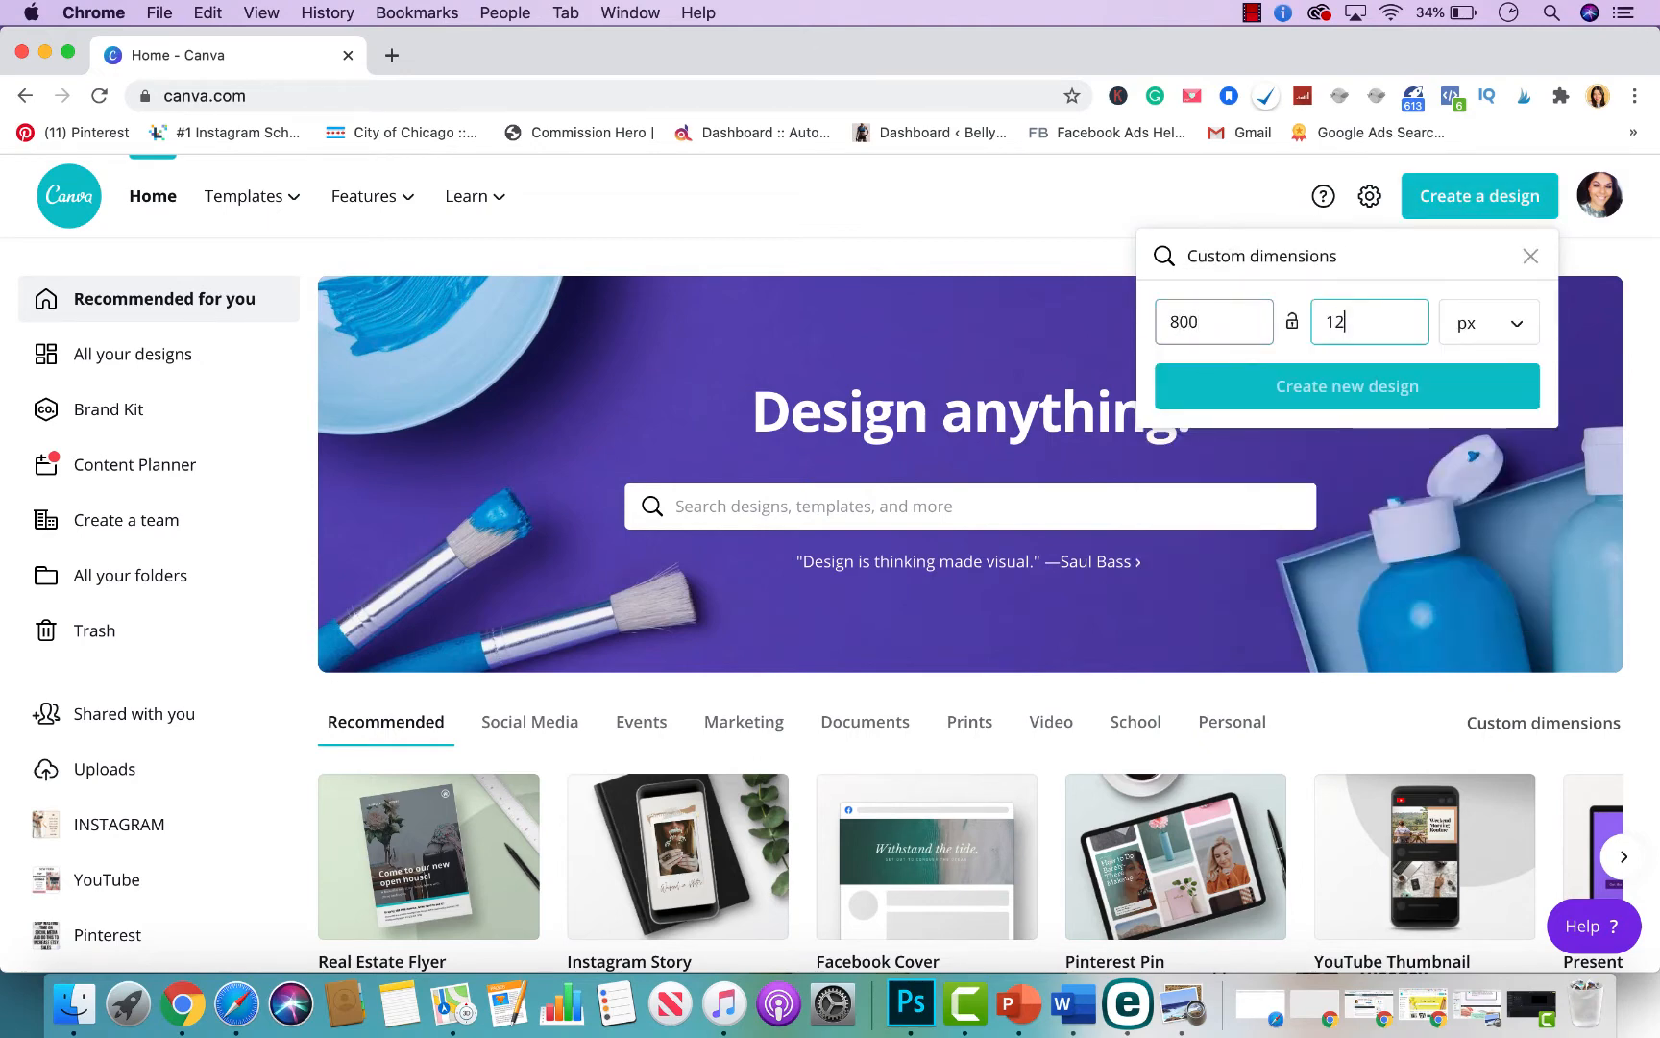
click(1255, 401)
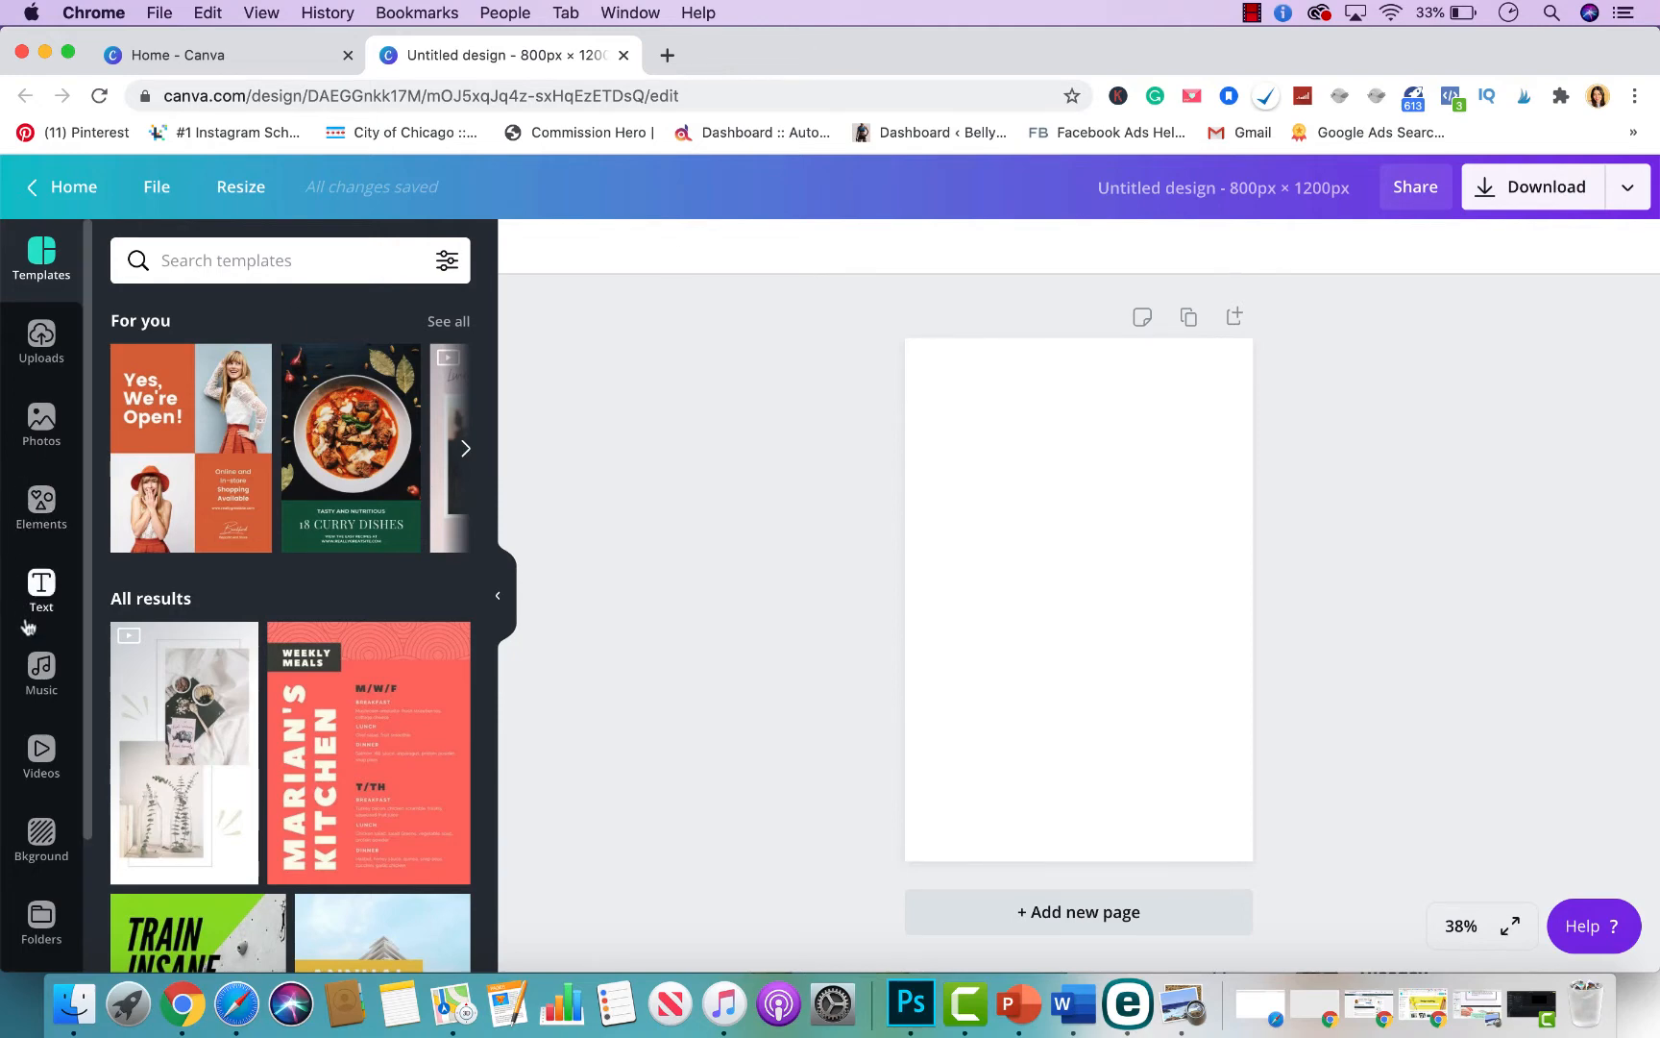
- Place the uploaded photo of the man with a laptop on the sofa and enlarge it to cover the whole page
click(39, 509)
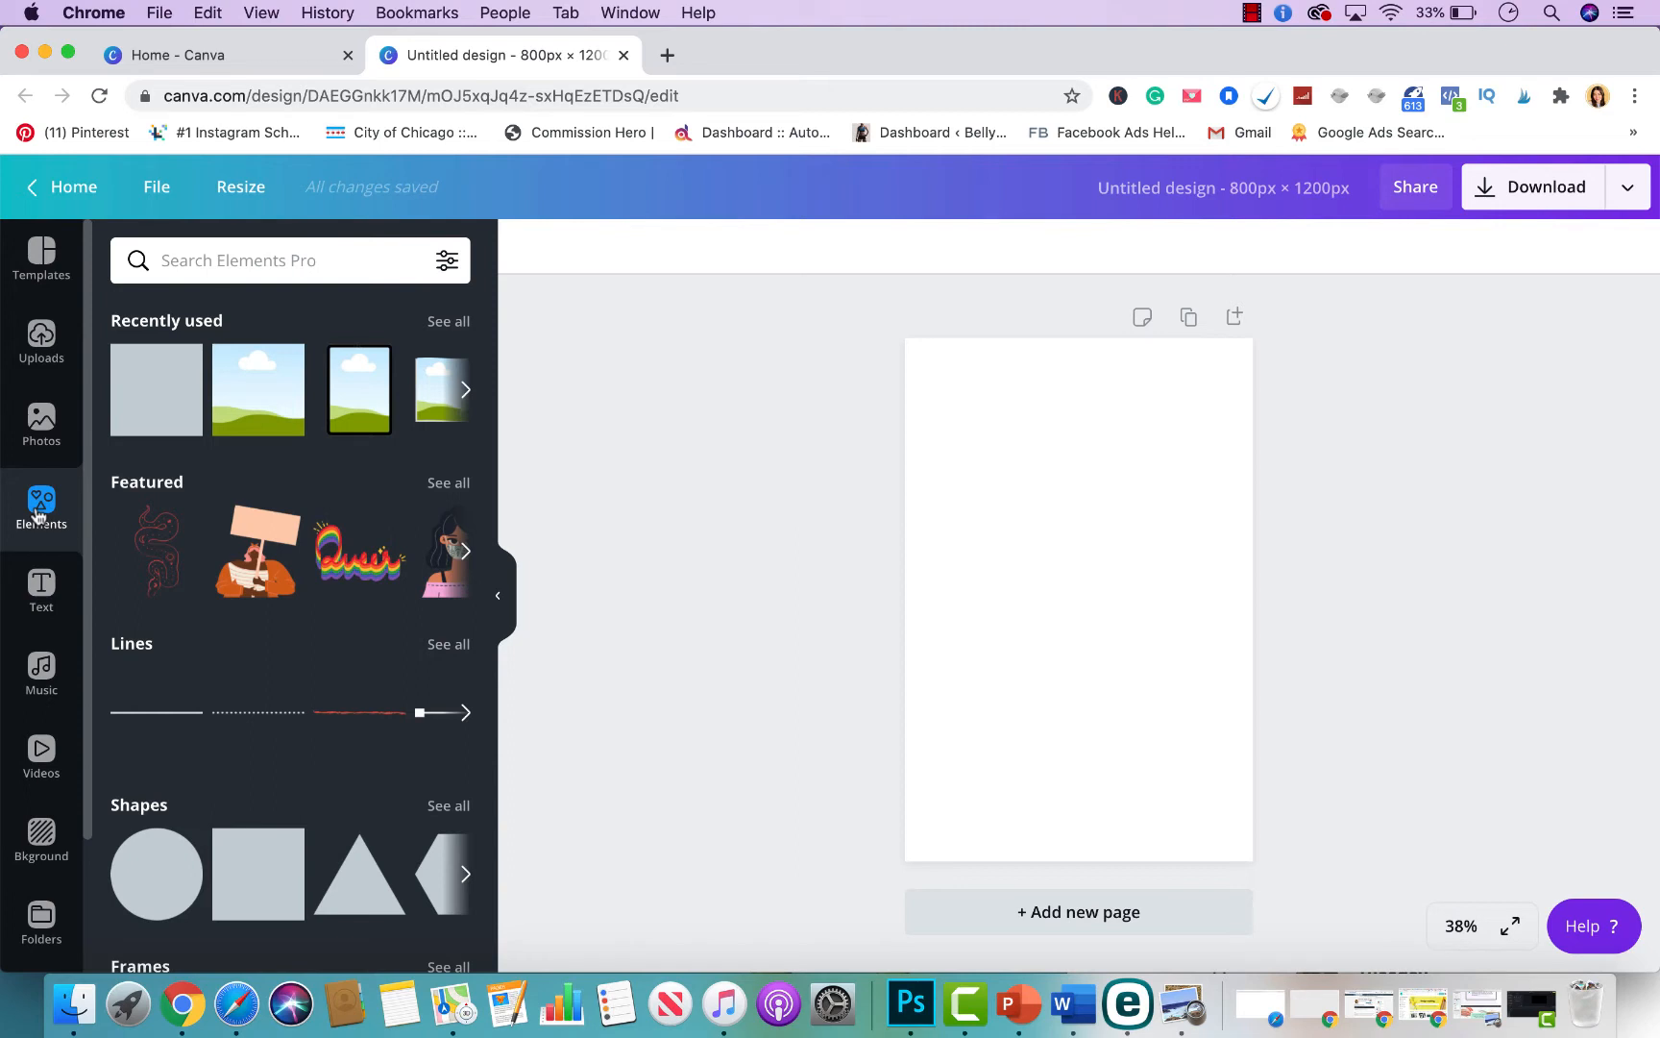
click(42, 336)
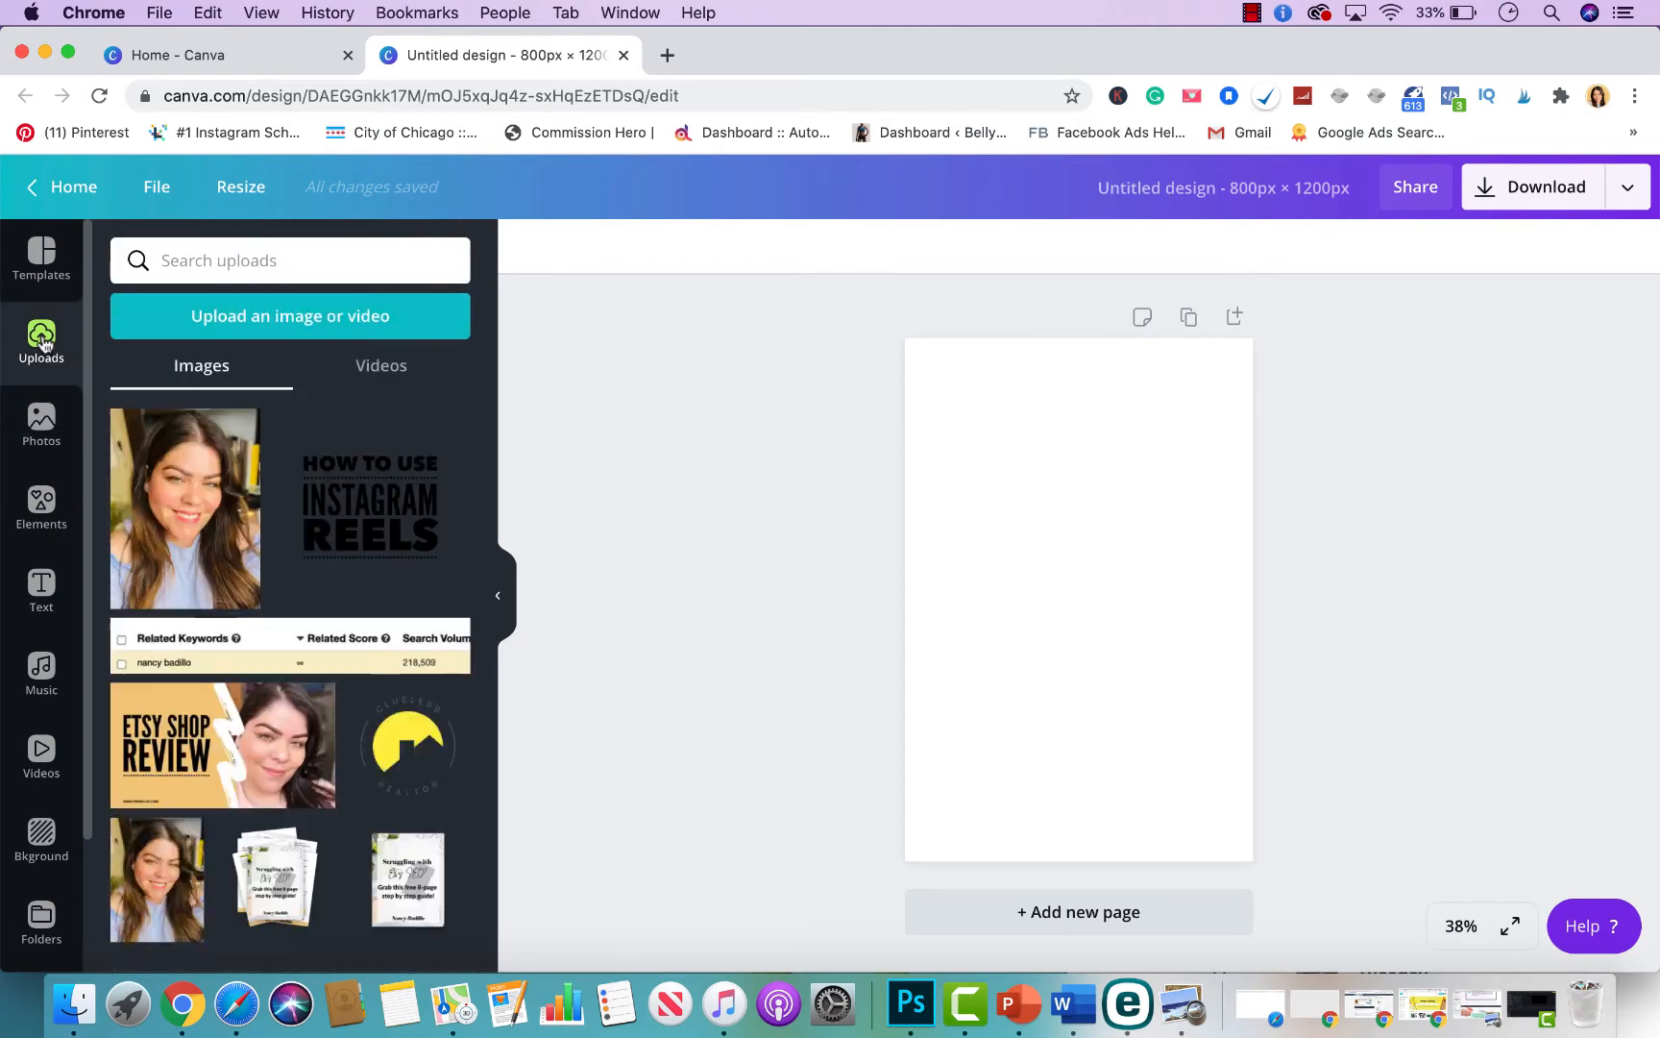
scroll(154, 512, down, 10)
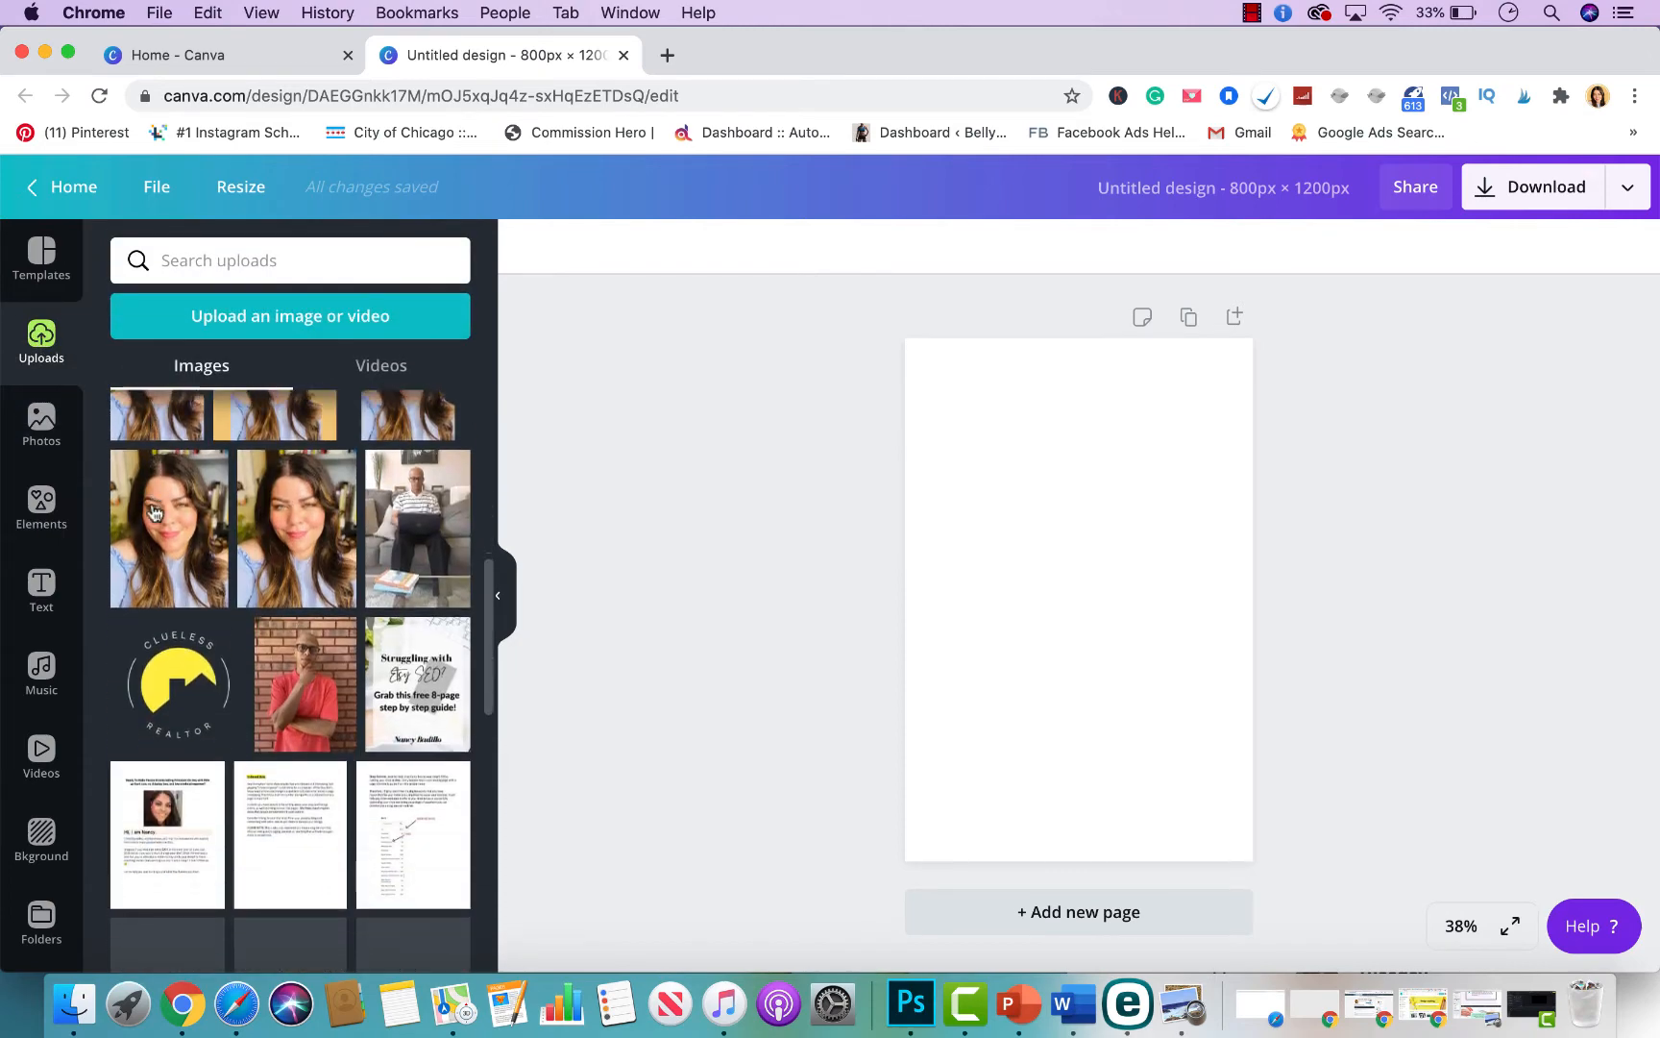
scroll(155, 513, up, 1)
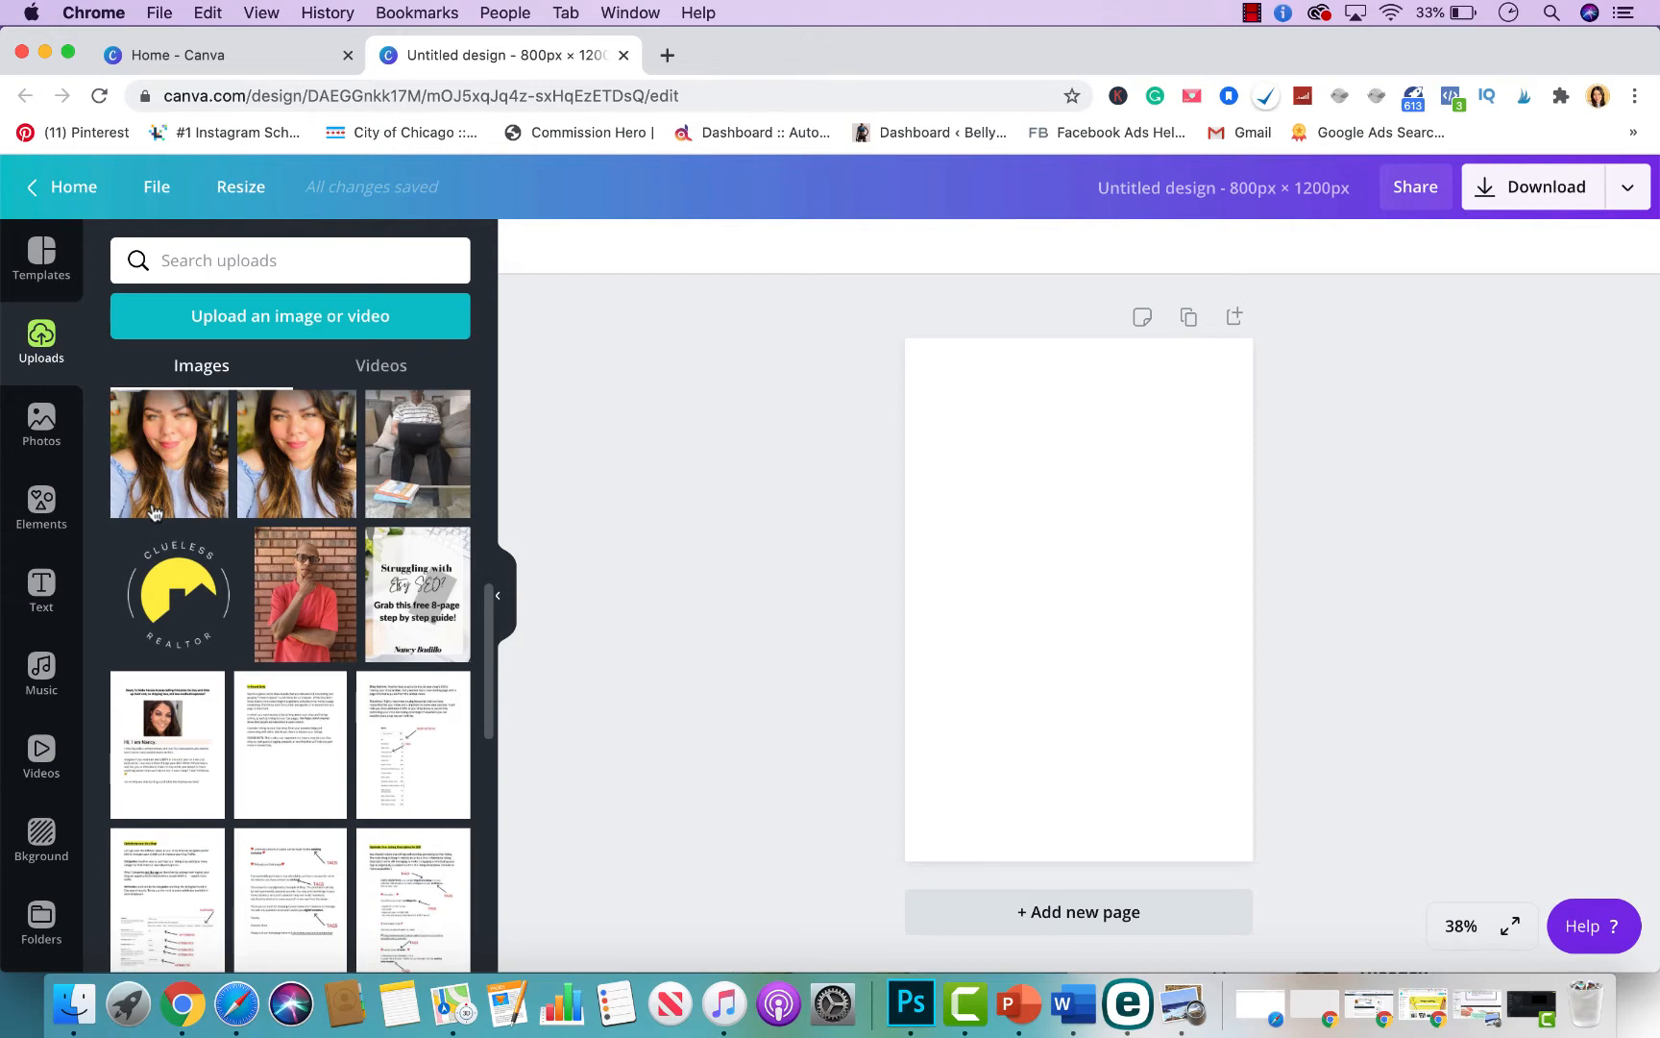
click(401, 461)
drag(1071, 617, 996, 497)
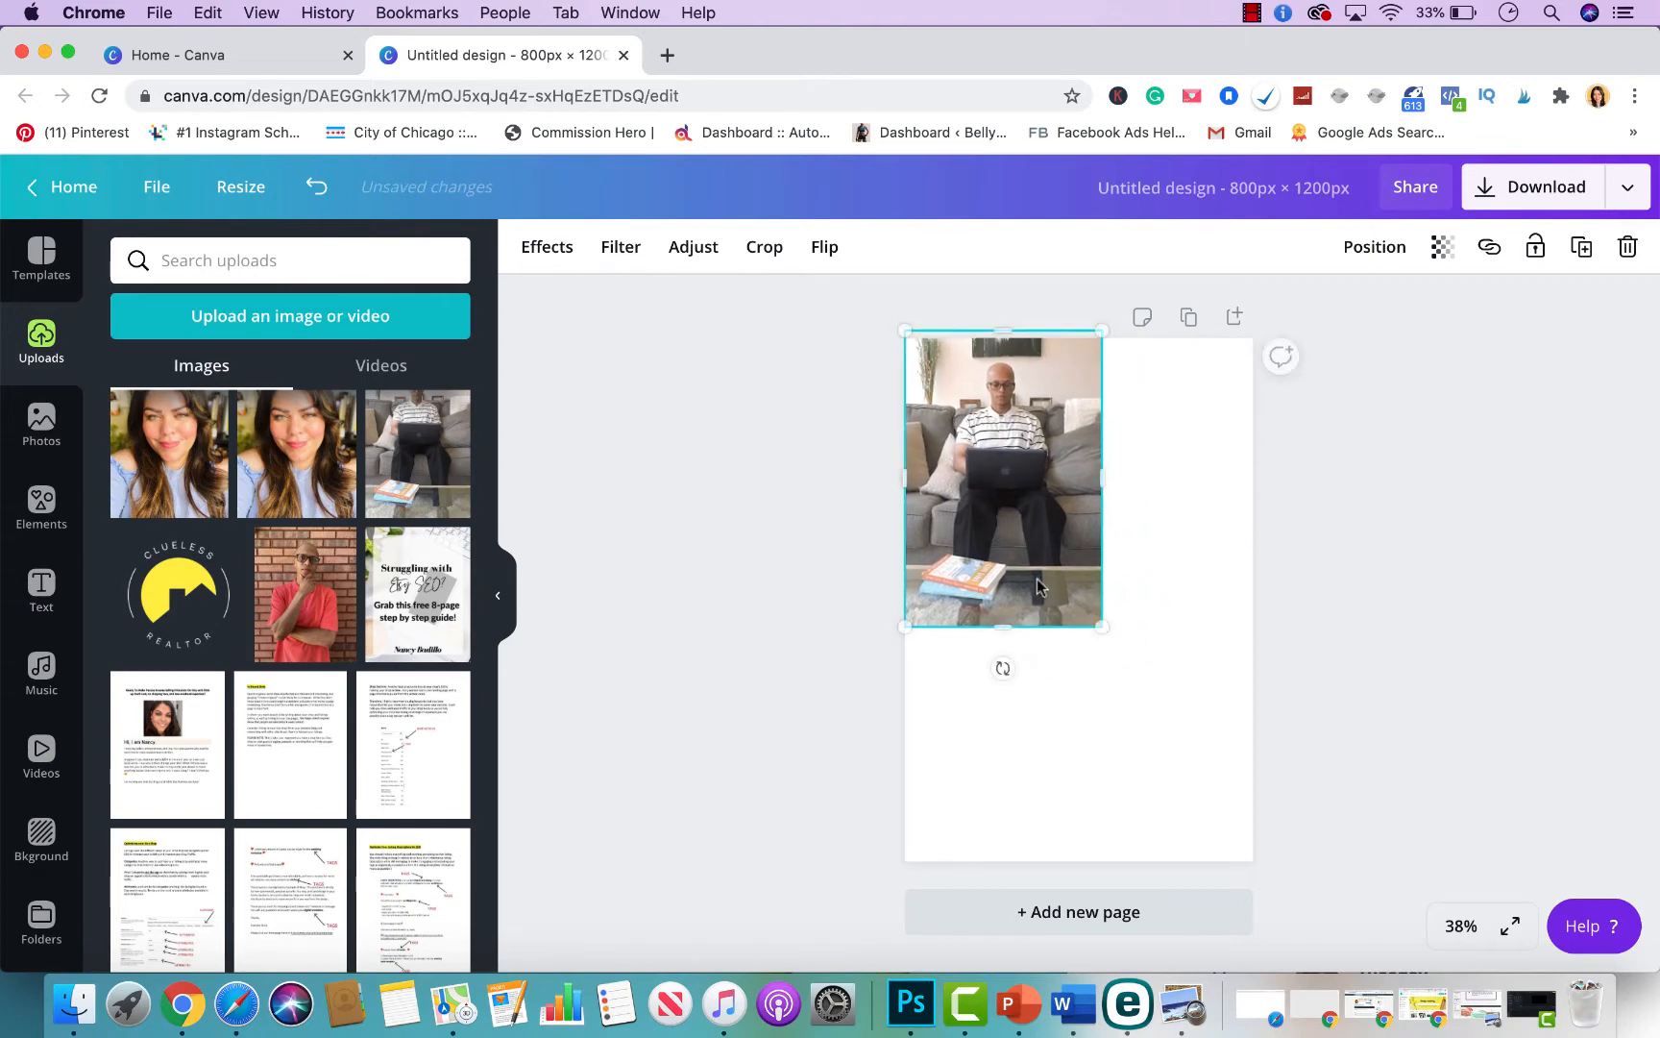
drag(1096, 624, 1257, 859)
click(1390, 790)
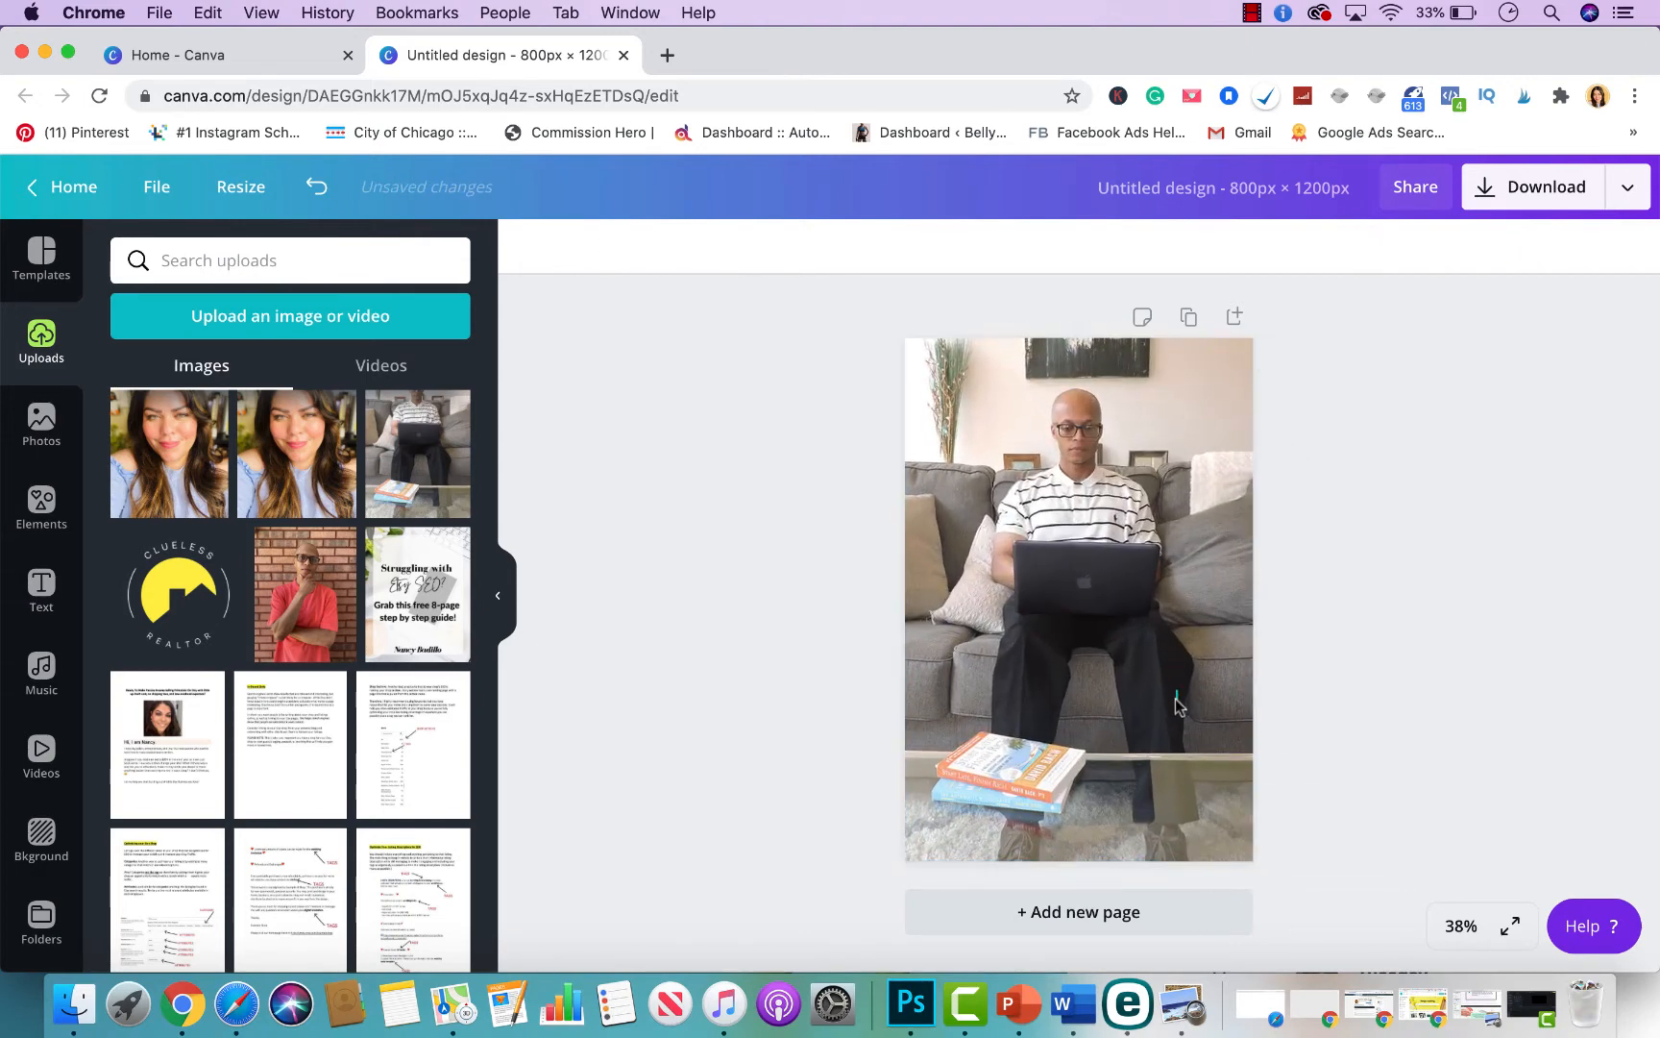
- Add a plain square shape and stretch it across the full page width to cover about the bottom third of the photo
click(31, 515)
scroll(77, 865, down, 2)
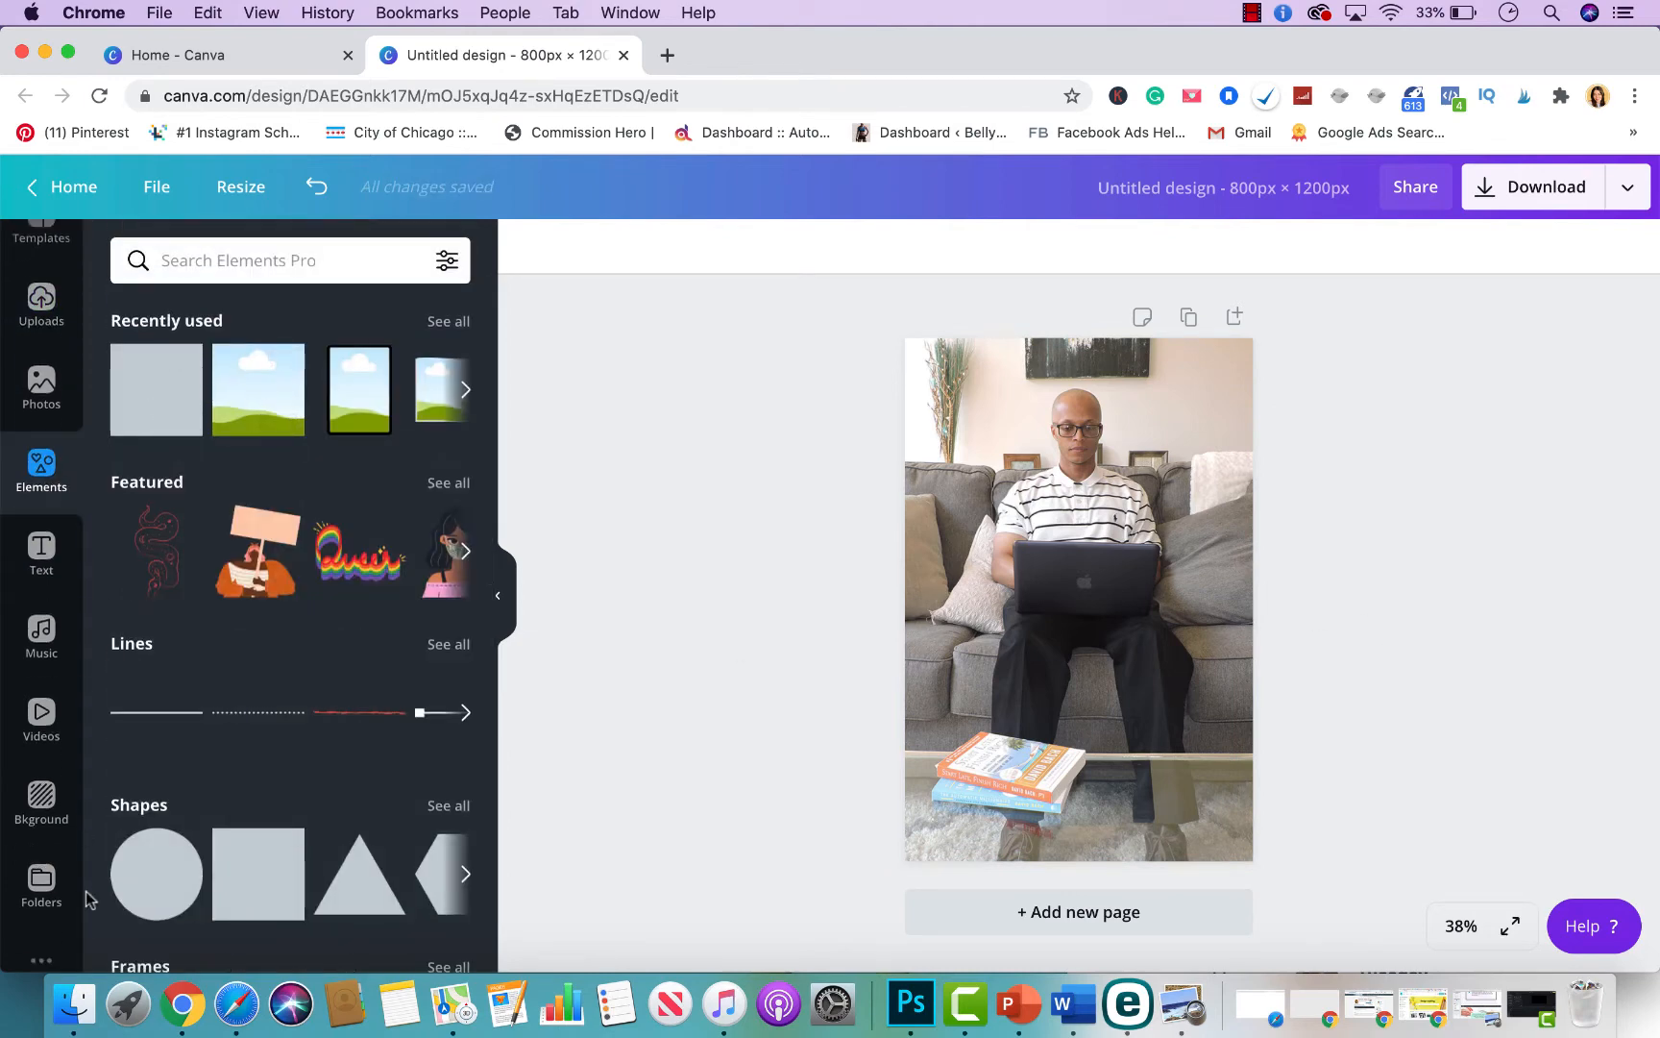
click(445, 809)
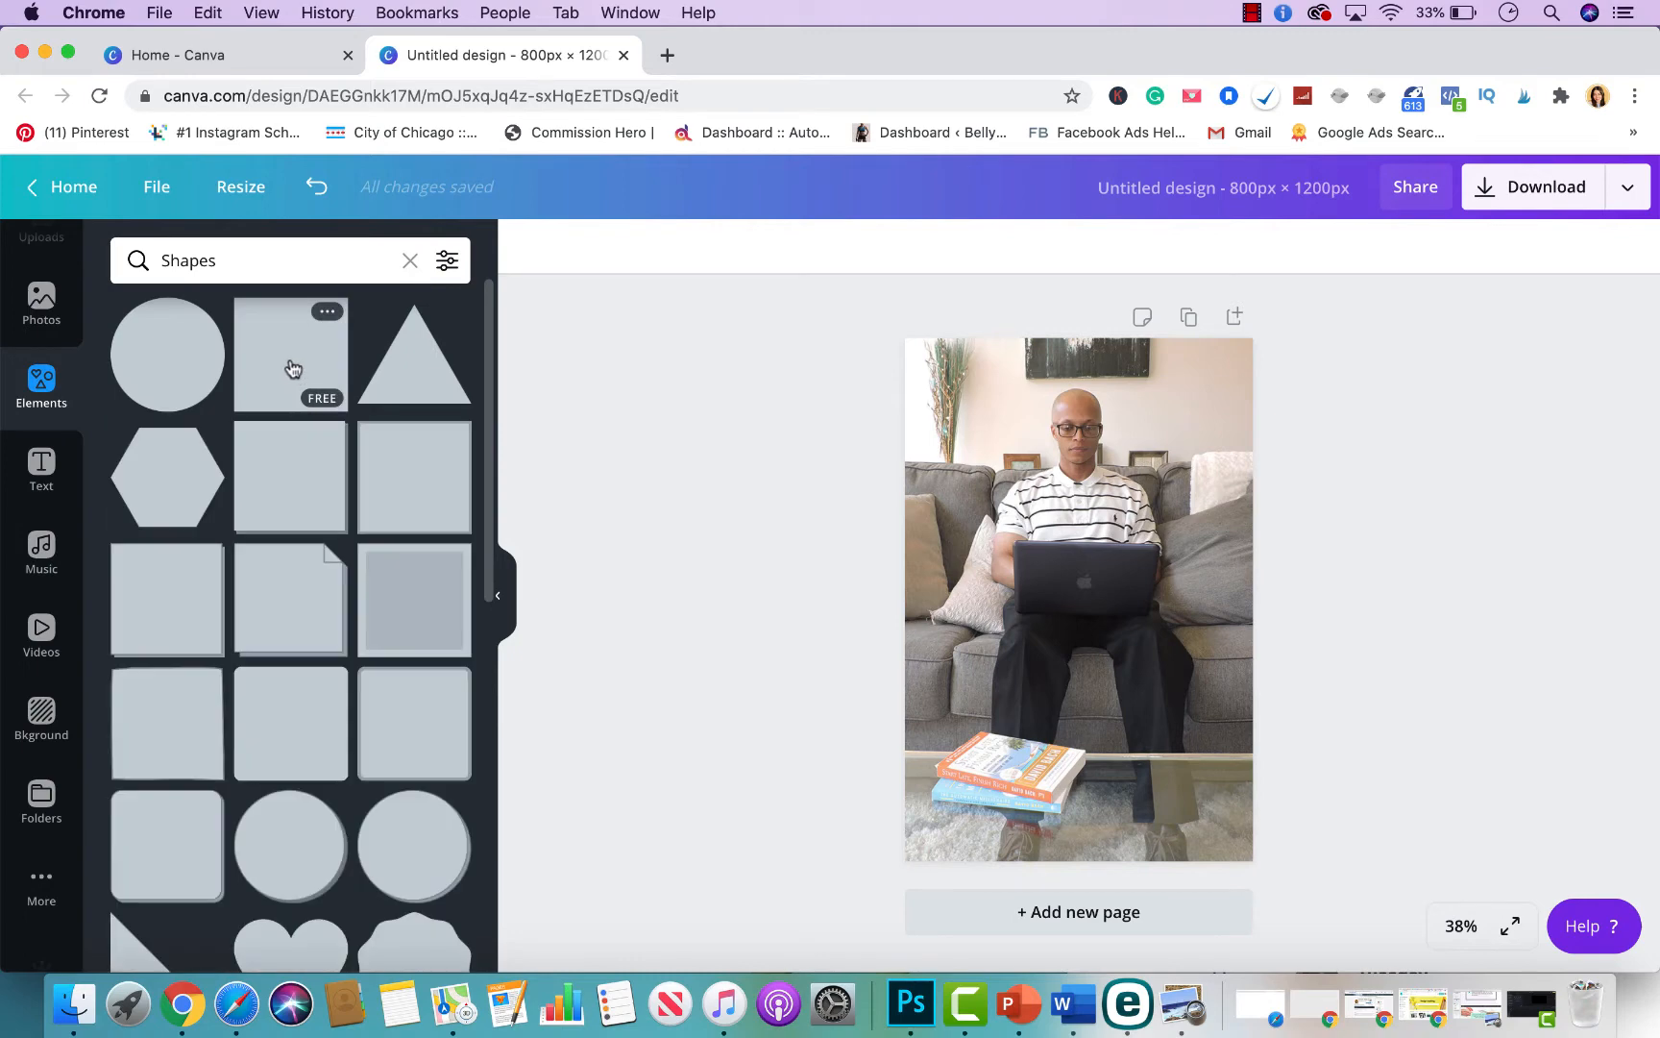
click(303, 389)
drag(1063, 563, 968, 741)
drag(1078, 774, 1293, 792)
click(1501, 637)
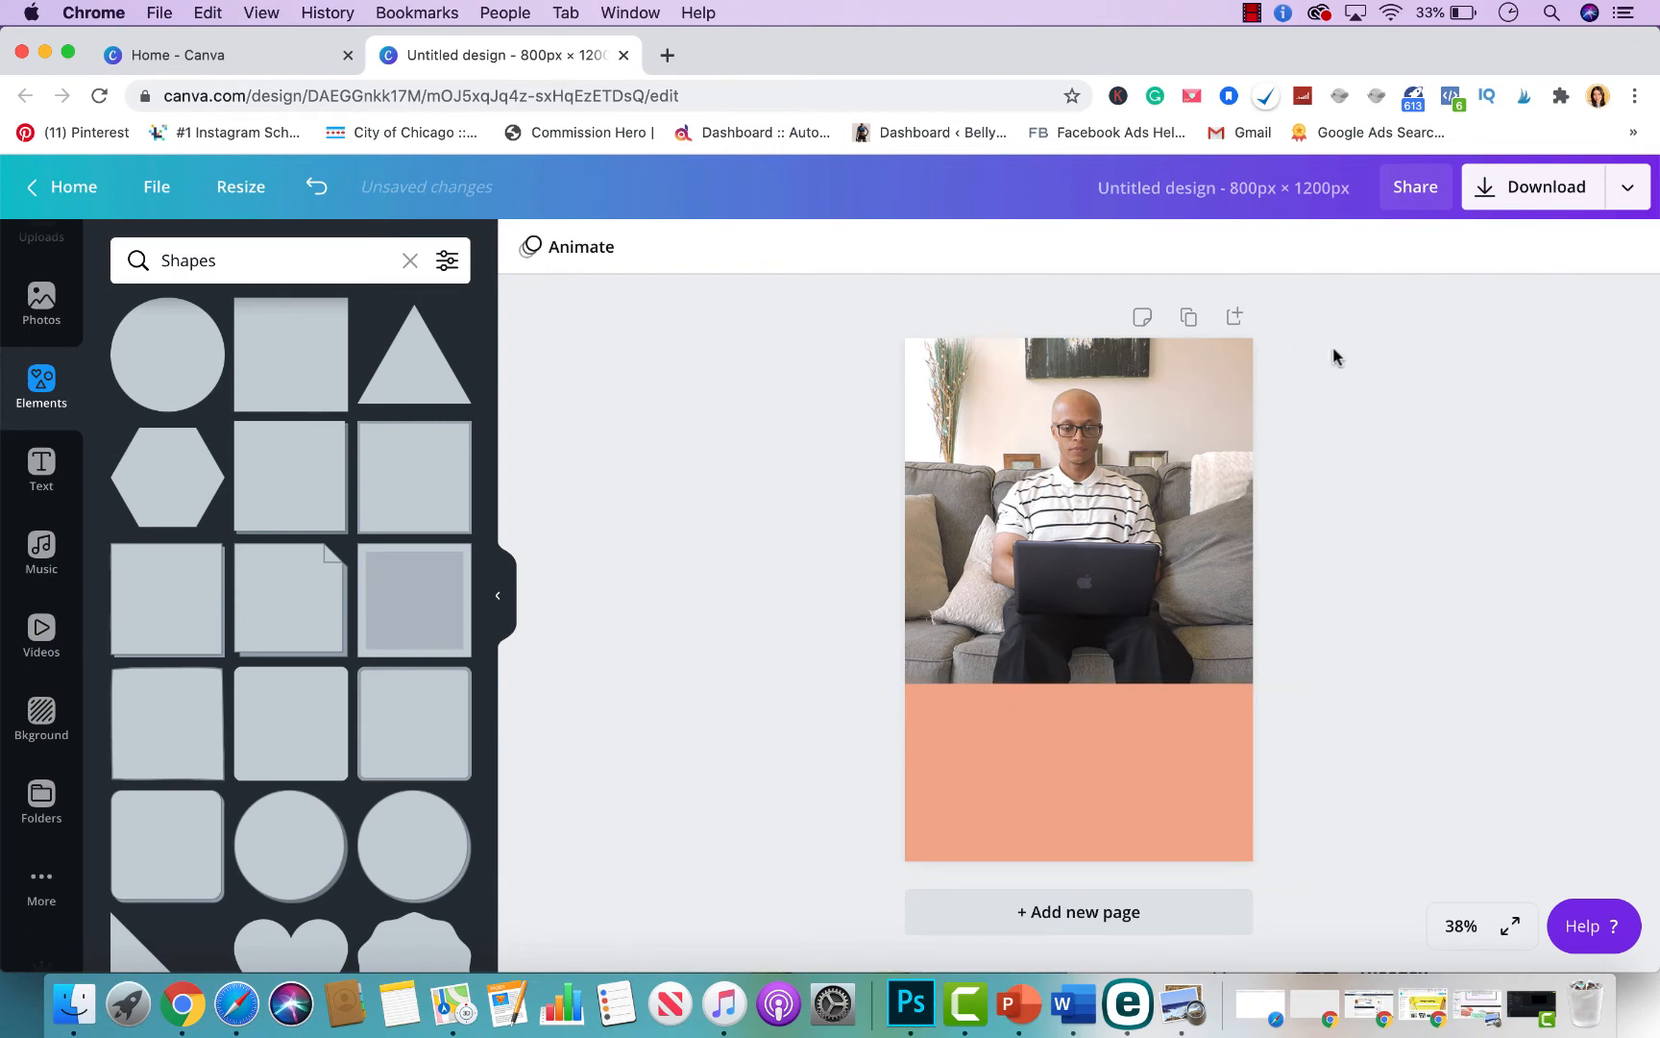
- Recolour the block below the photo with the blue-grey from the Clueless Realtor palette
click(967, 749)
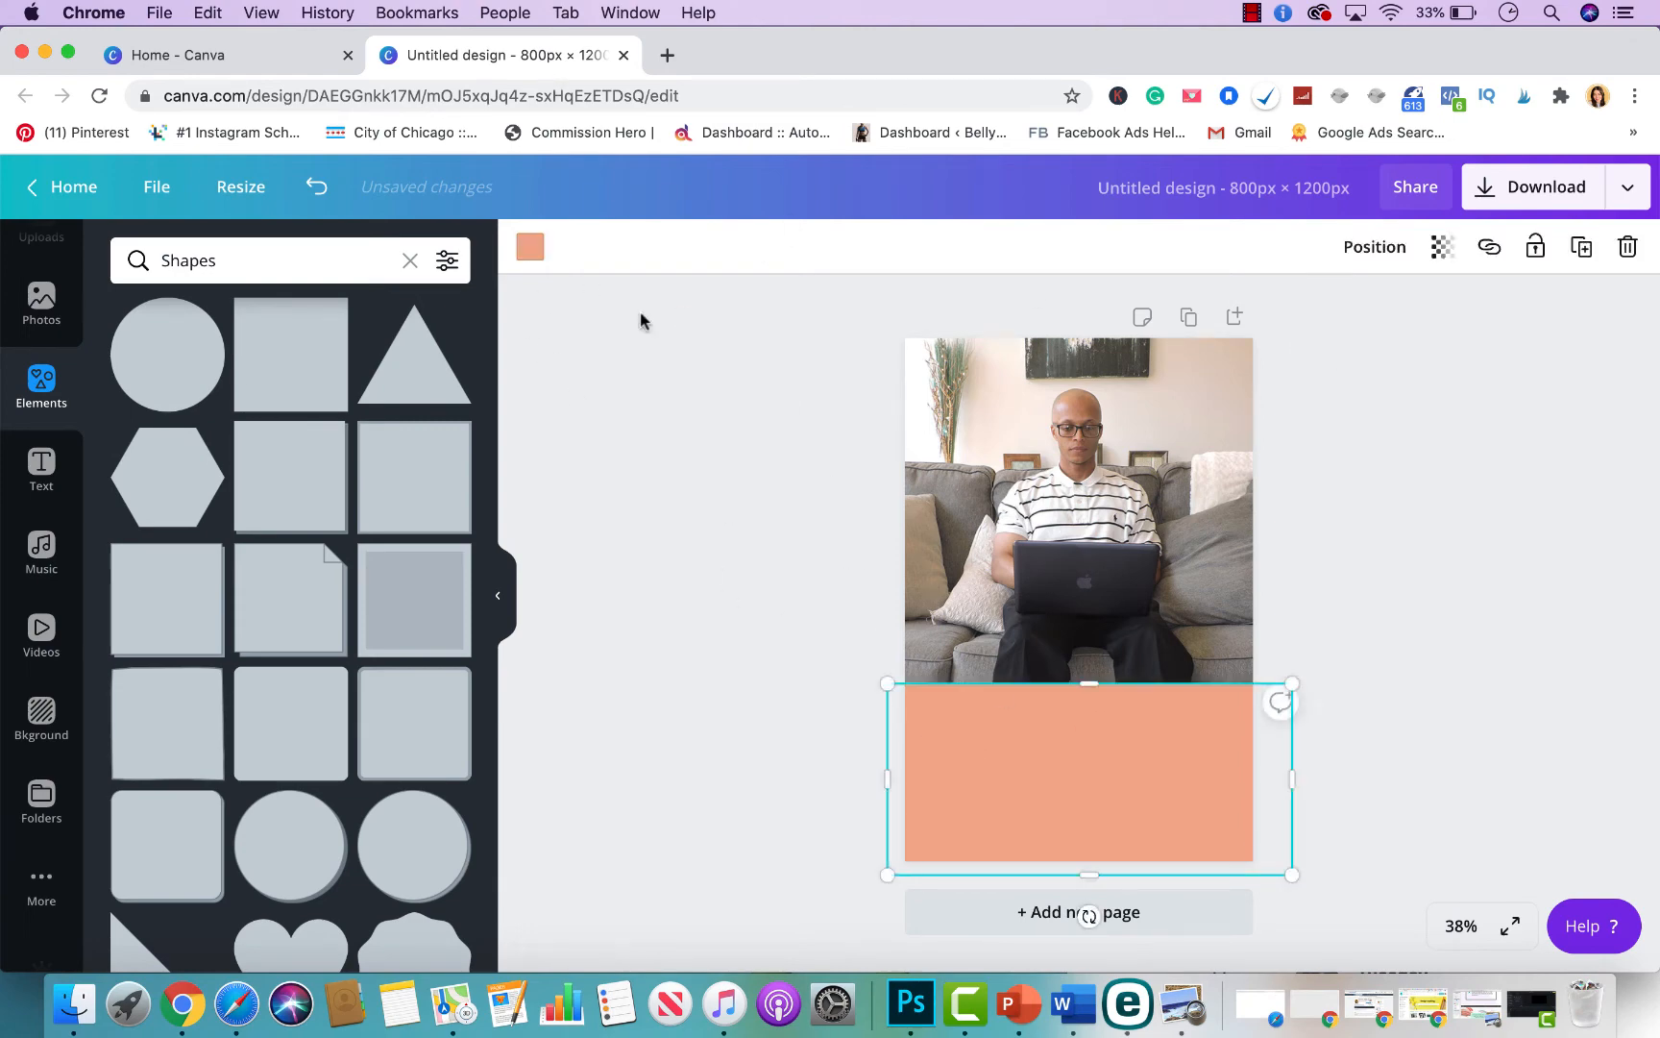
click(527, 245)
scroll(137, 576, down, 3)
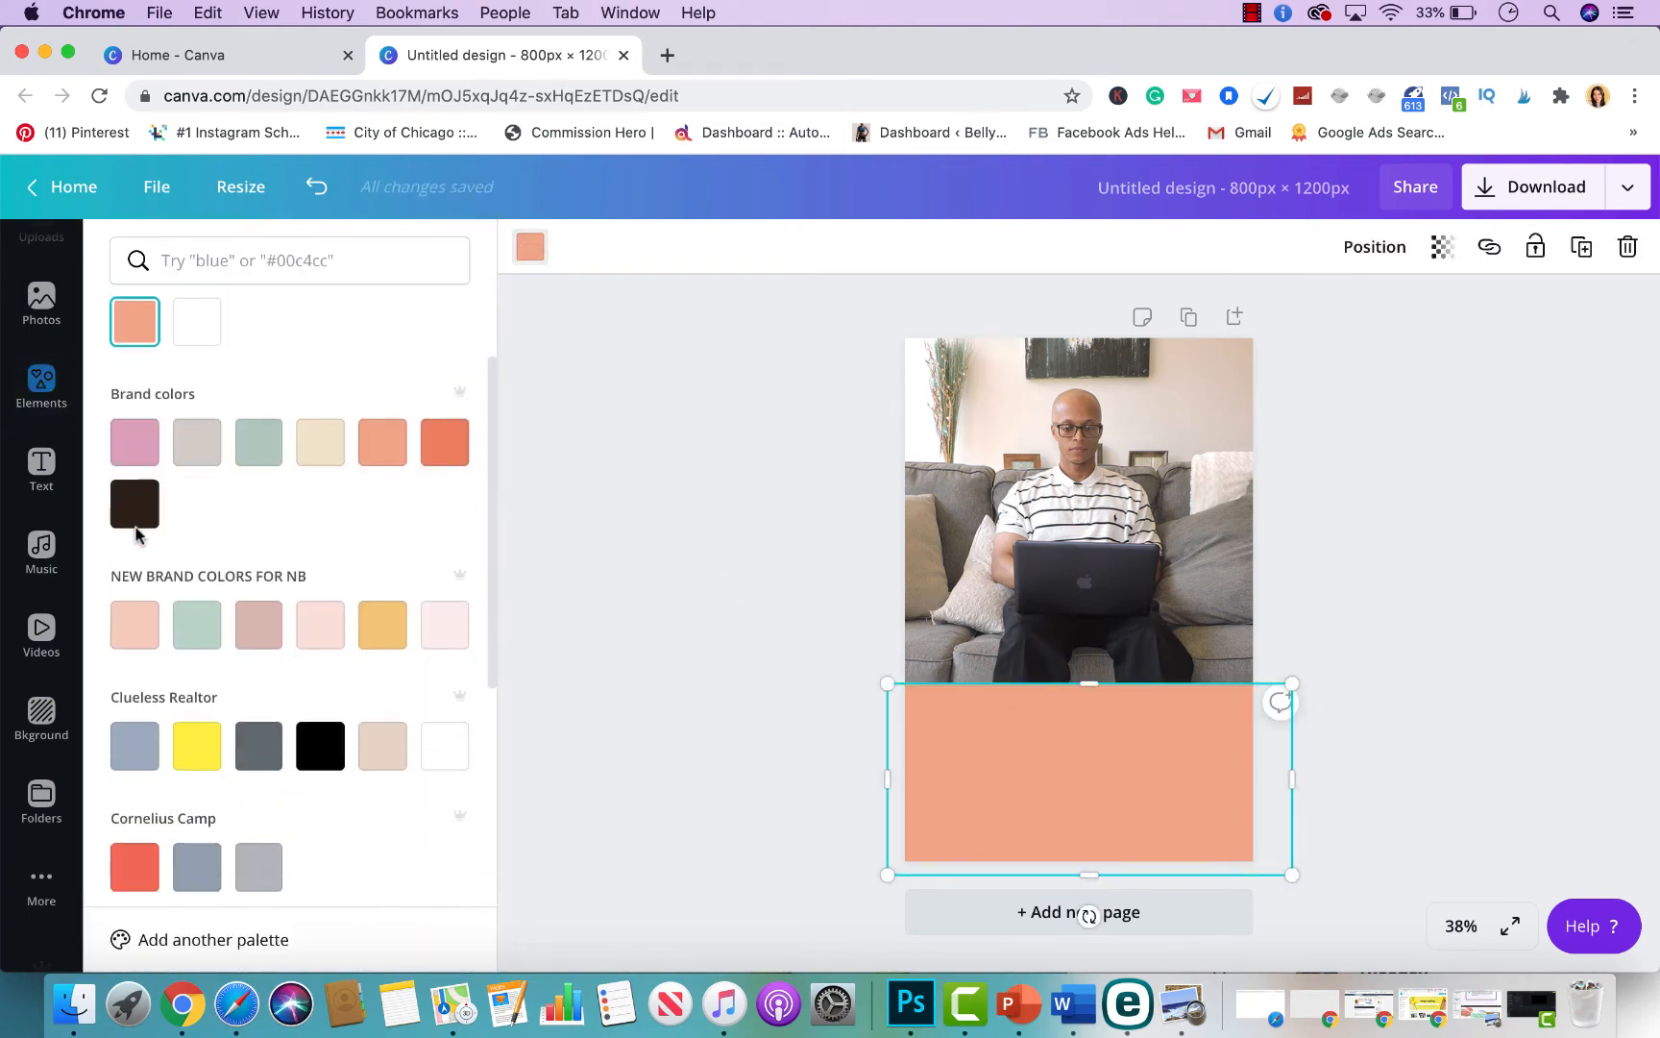
click(135, 748)
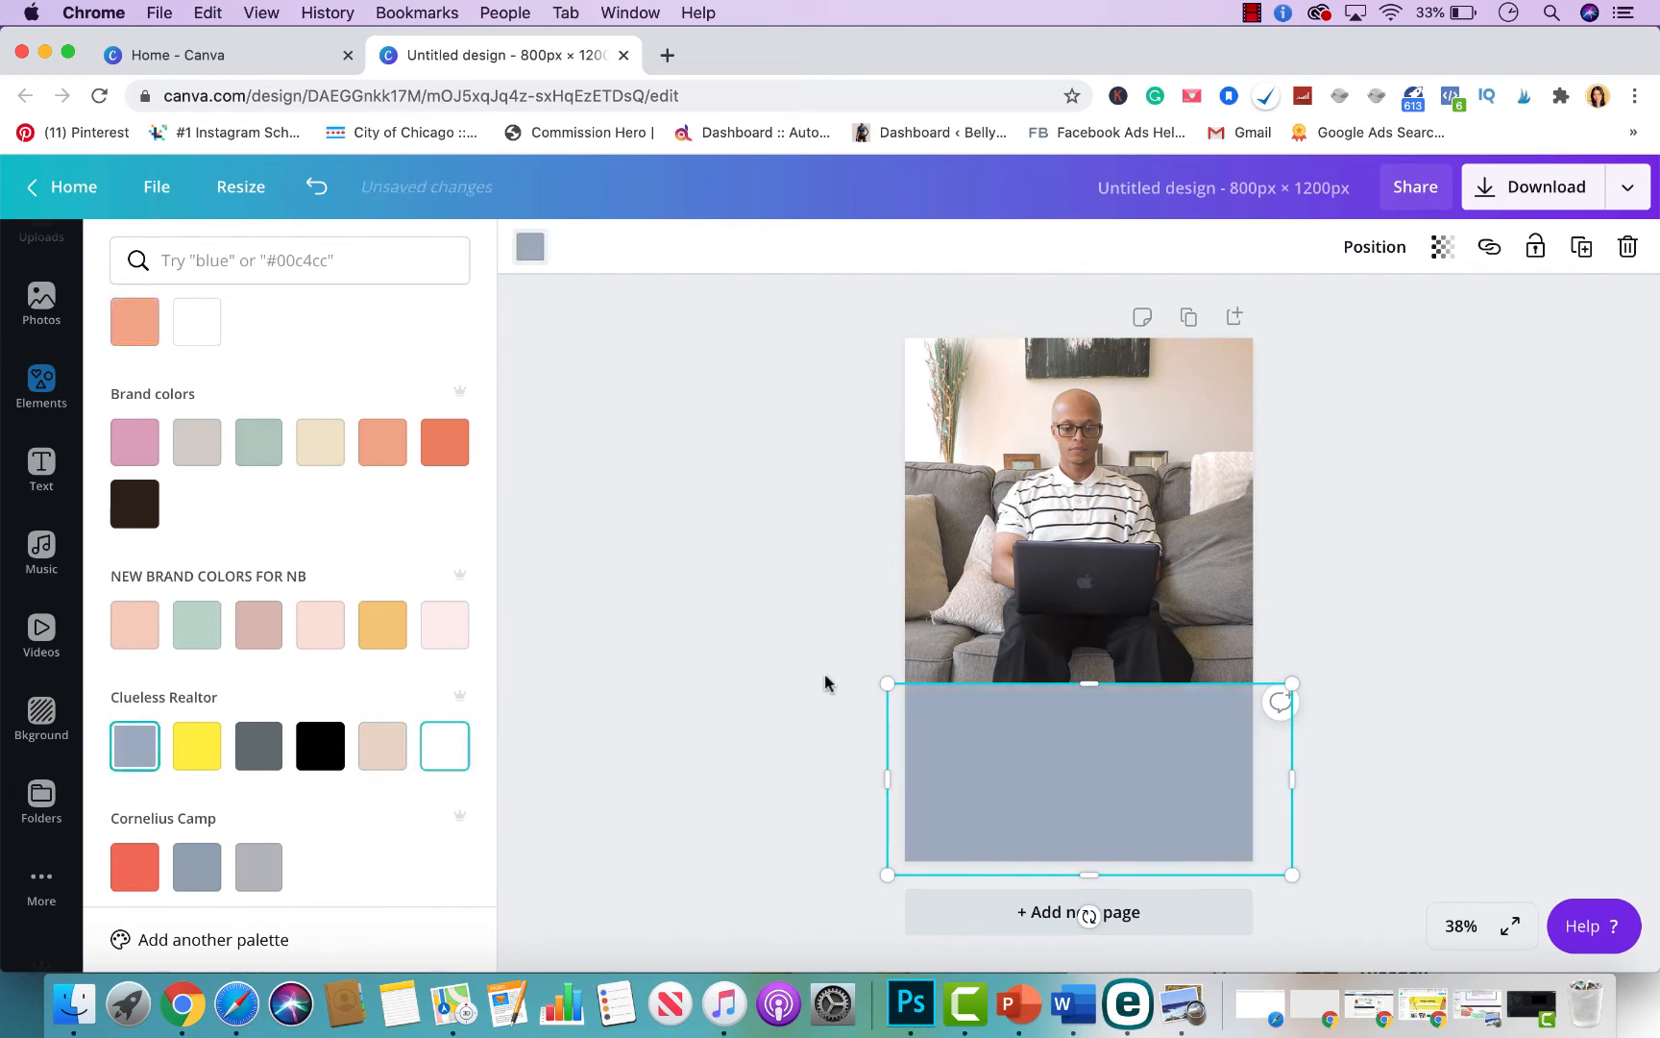
click(41, 385)
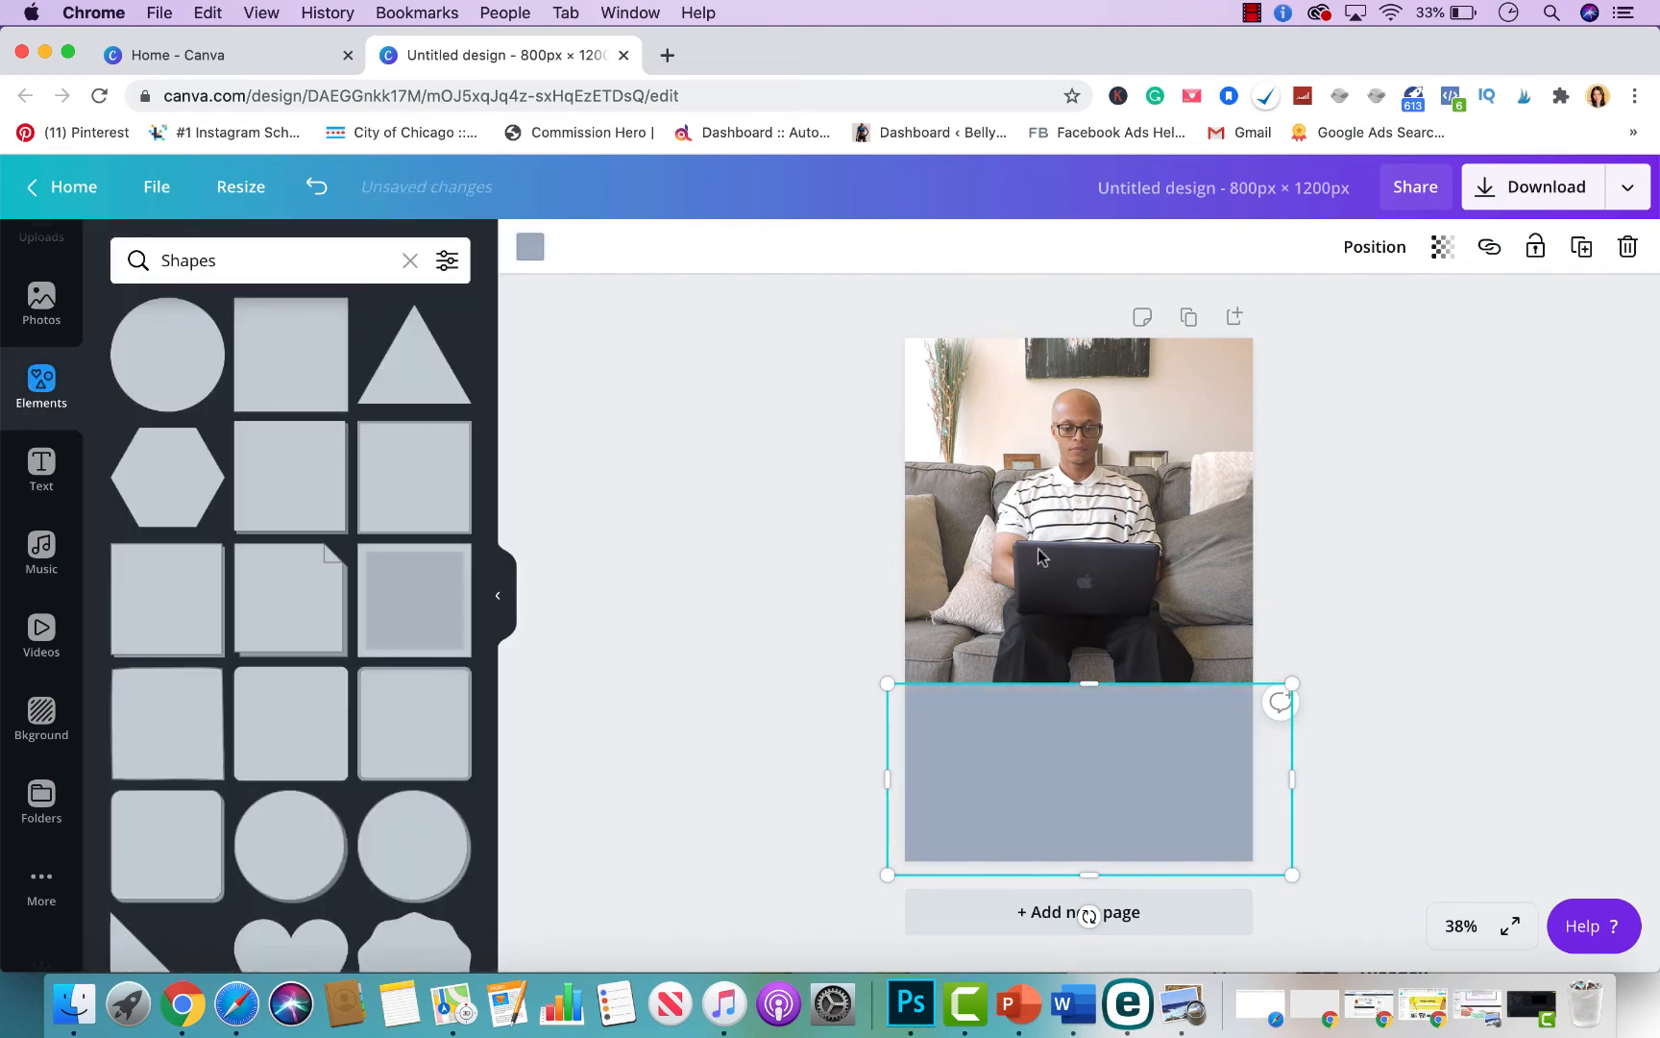
- Place the "cold, smooth & tasty." text combination over the blue-grey block and delete its "ANGELO BREWING" line
click(41, 466)
click(189, 687)
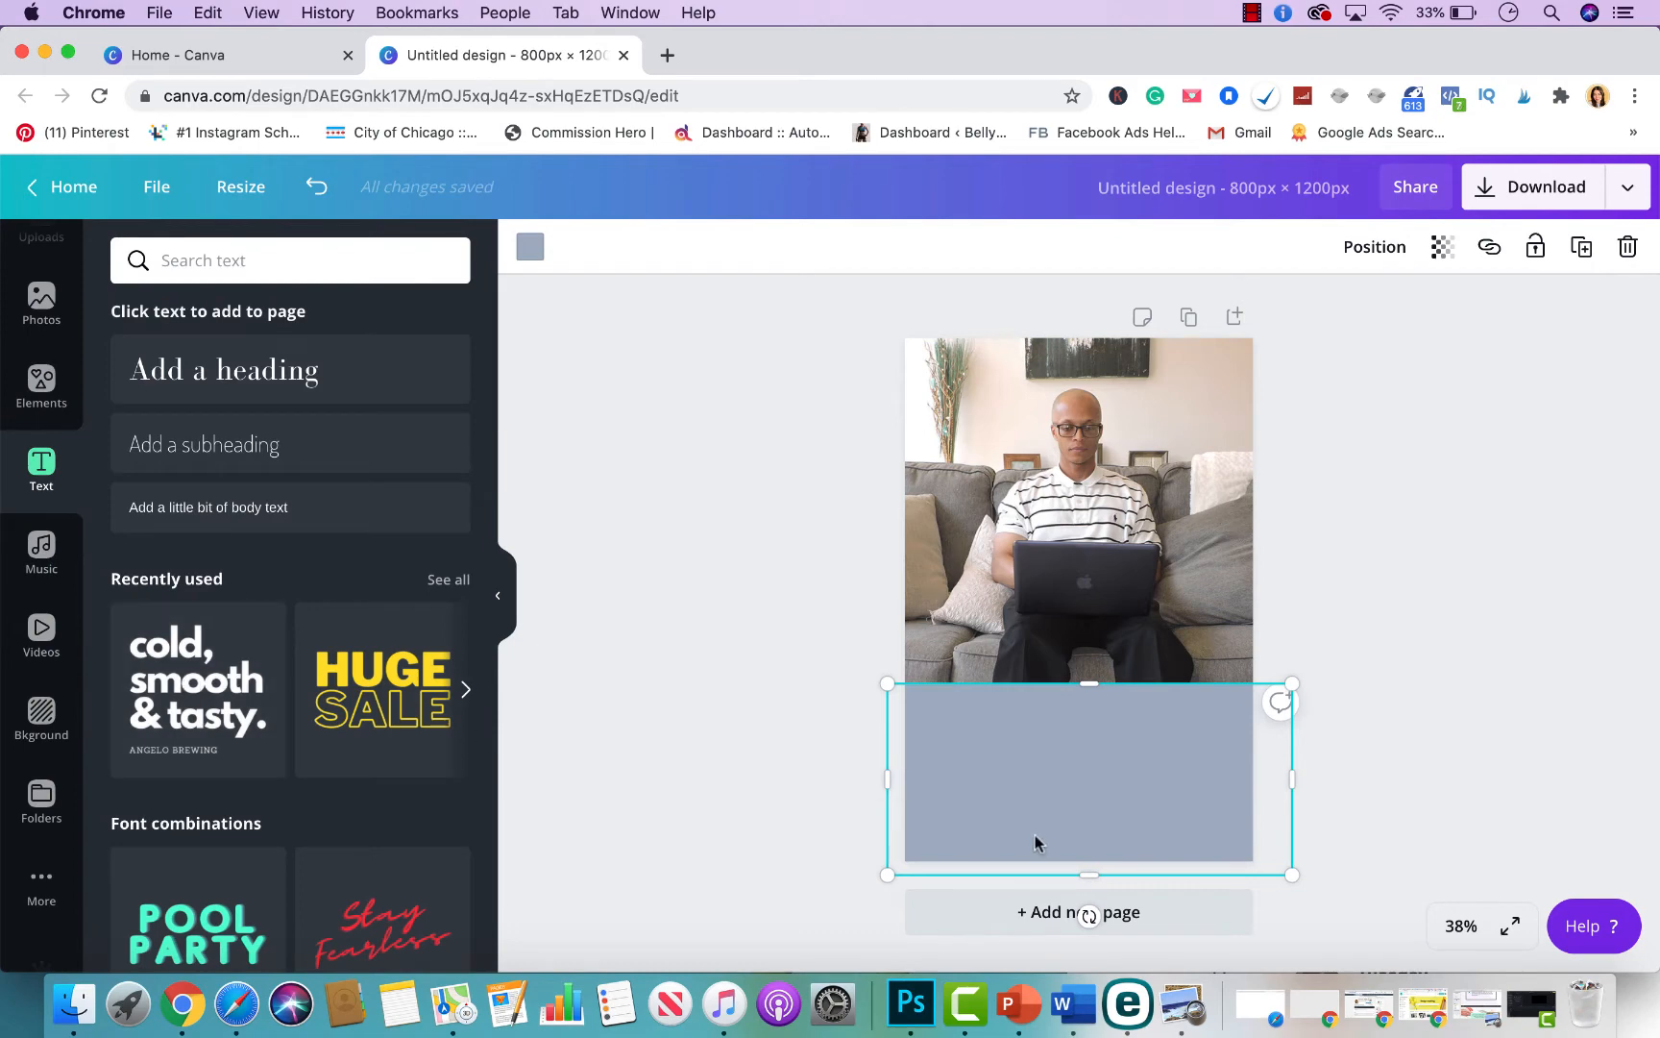
drag(1078, 603, 1080, 746)
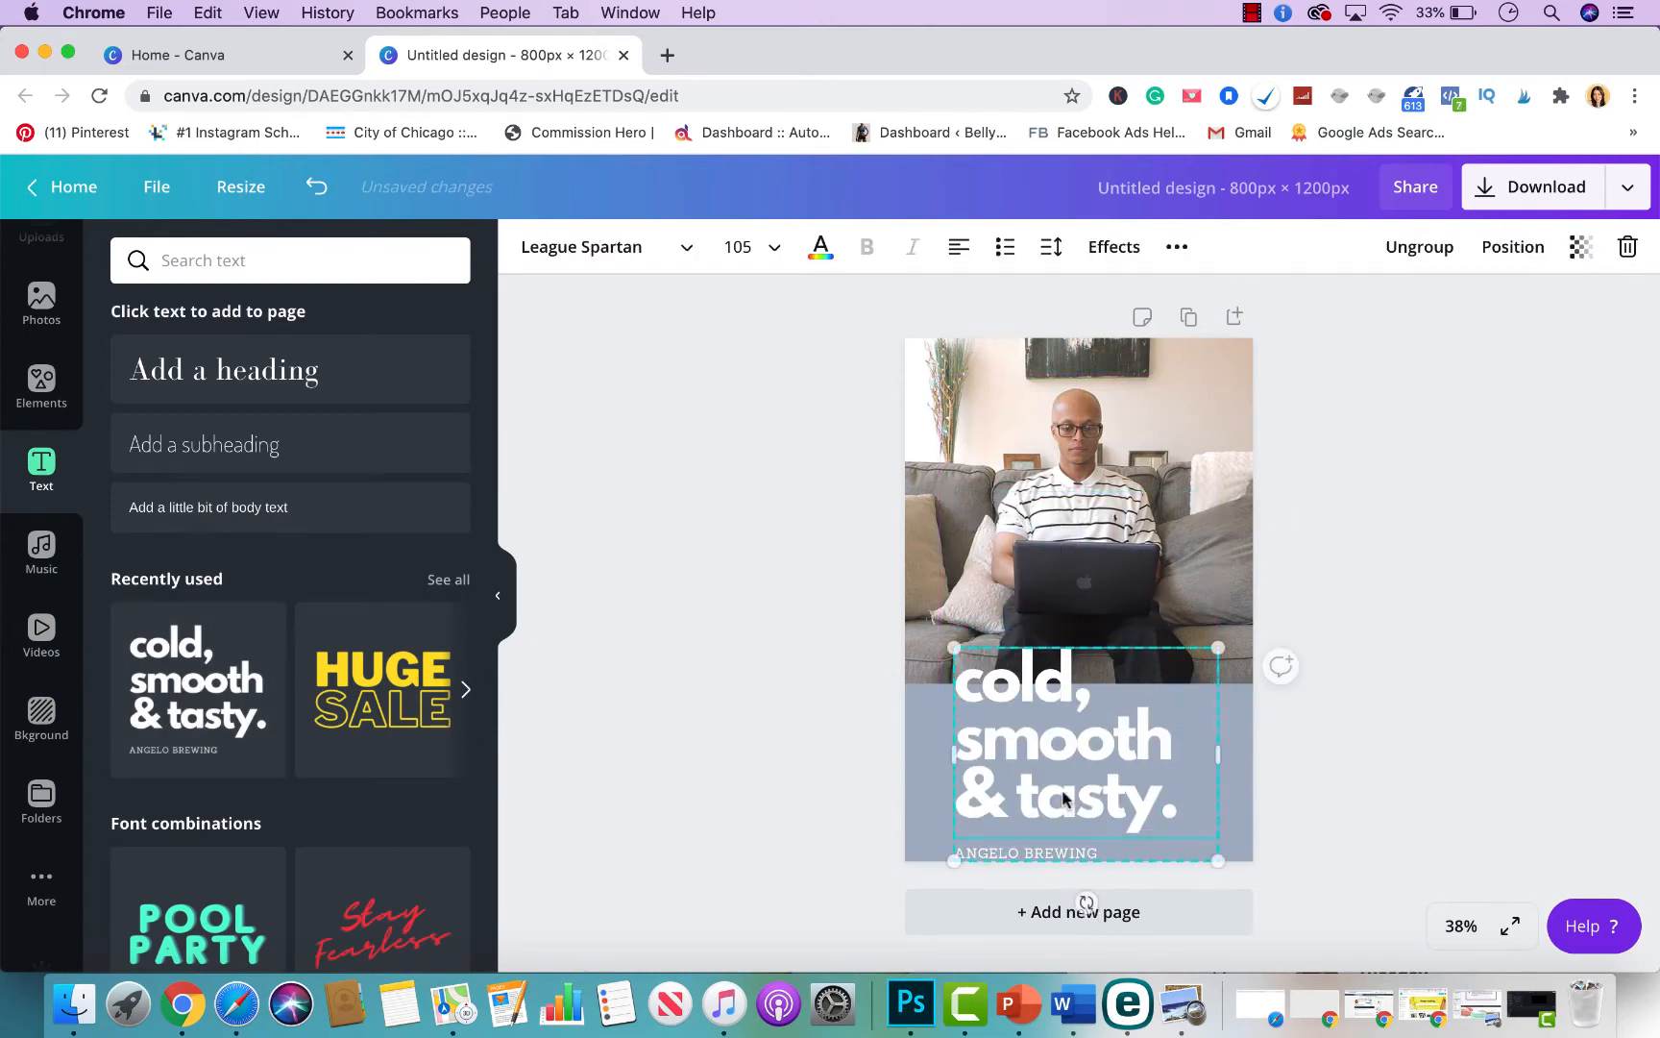
click(1023, 856)
key(Delete)
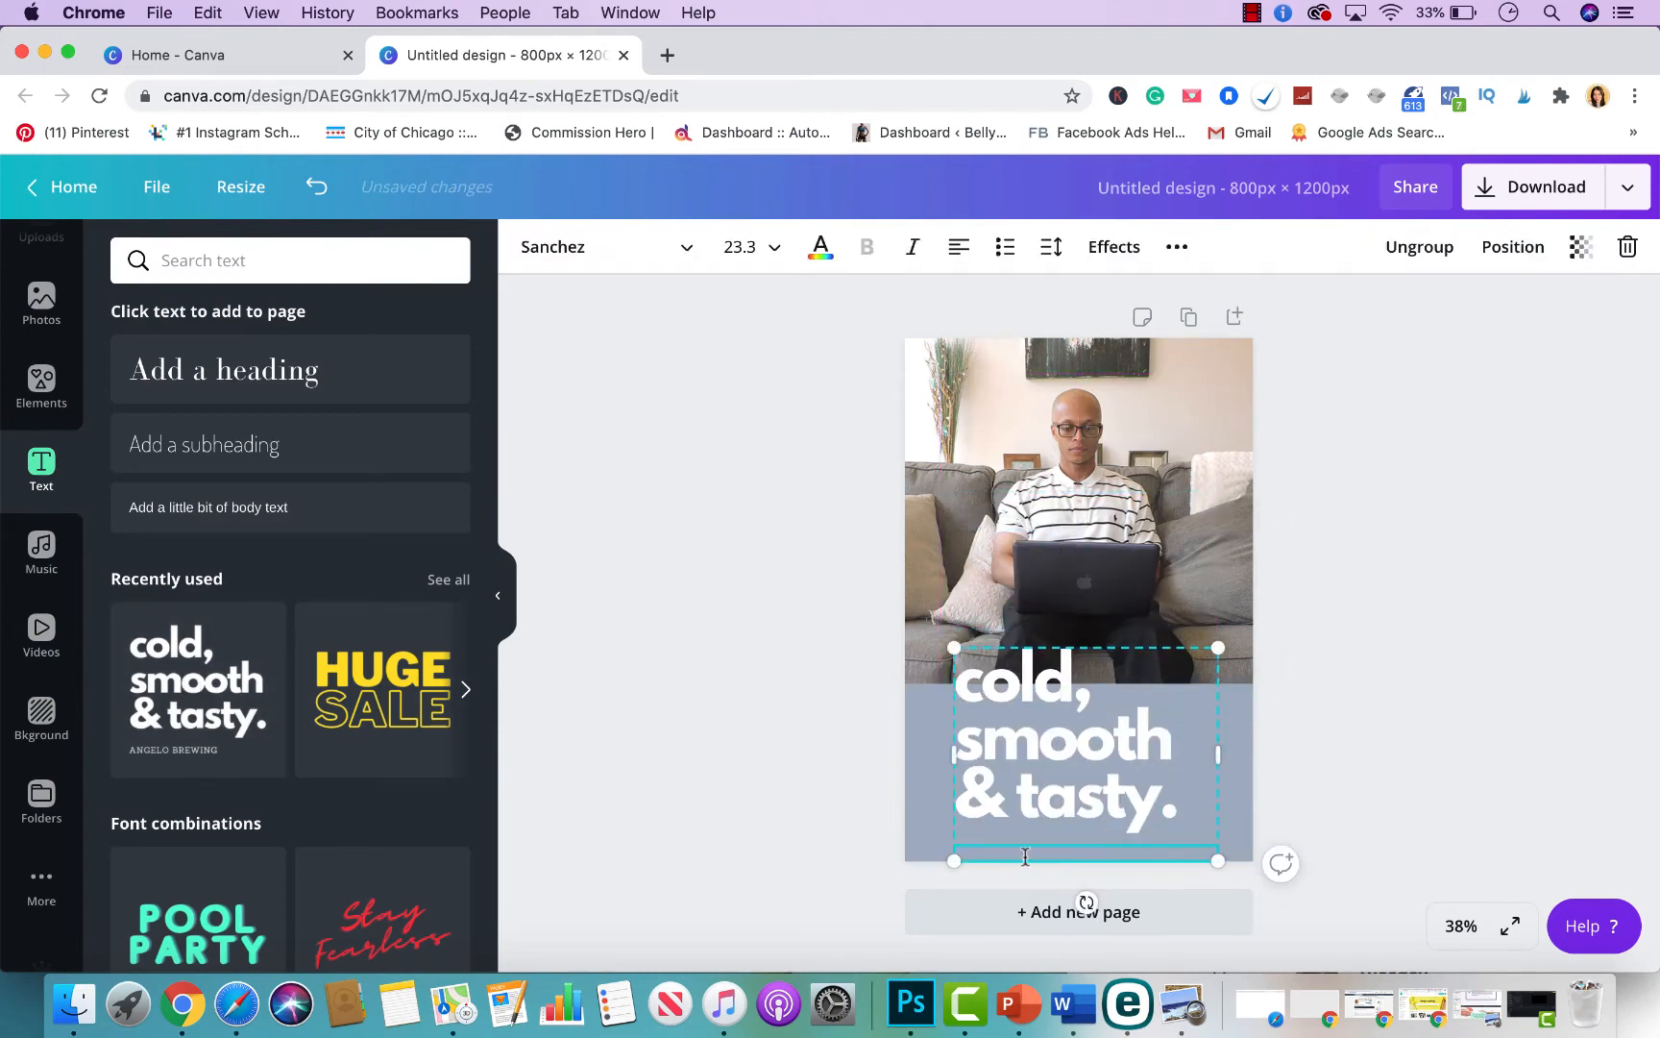
- Replace the "cold, smooth & tasty." text with "Pinterest for Realtors"
click(1179, 803)
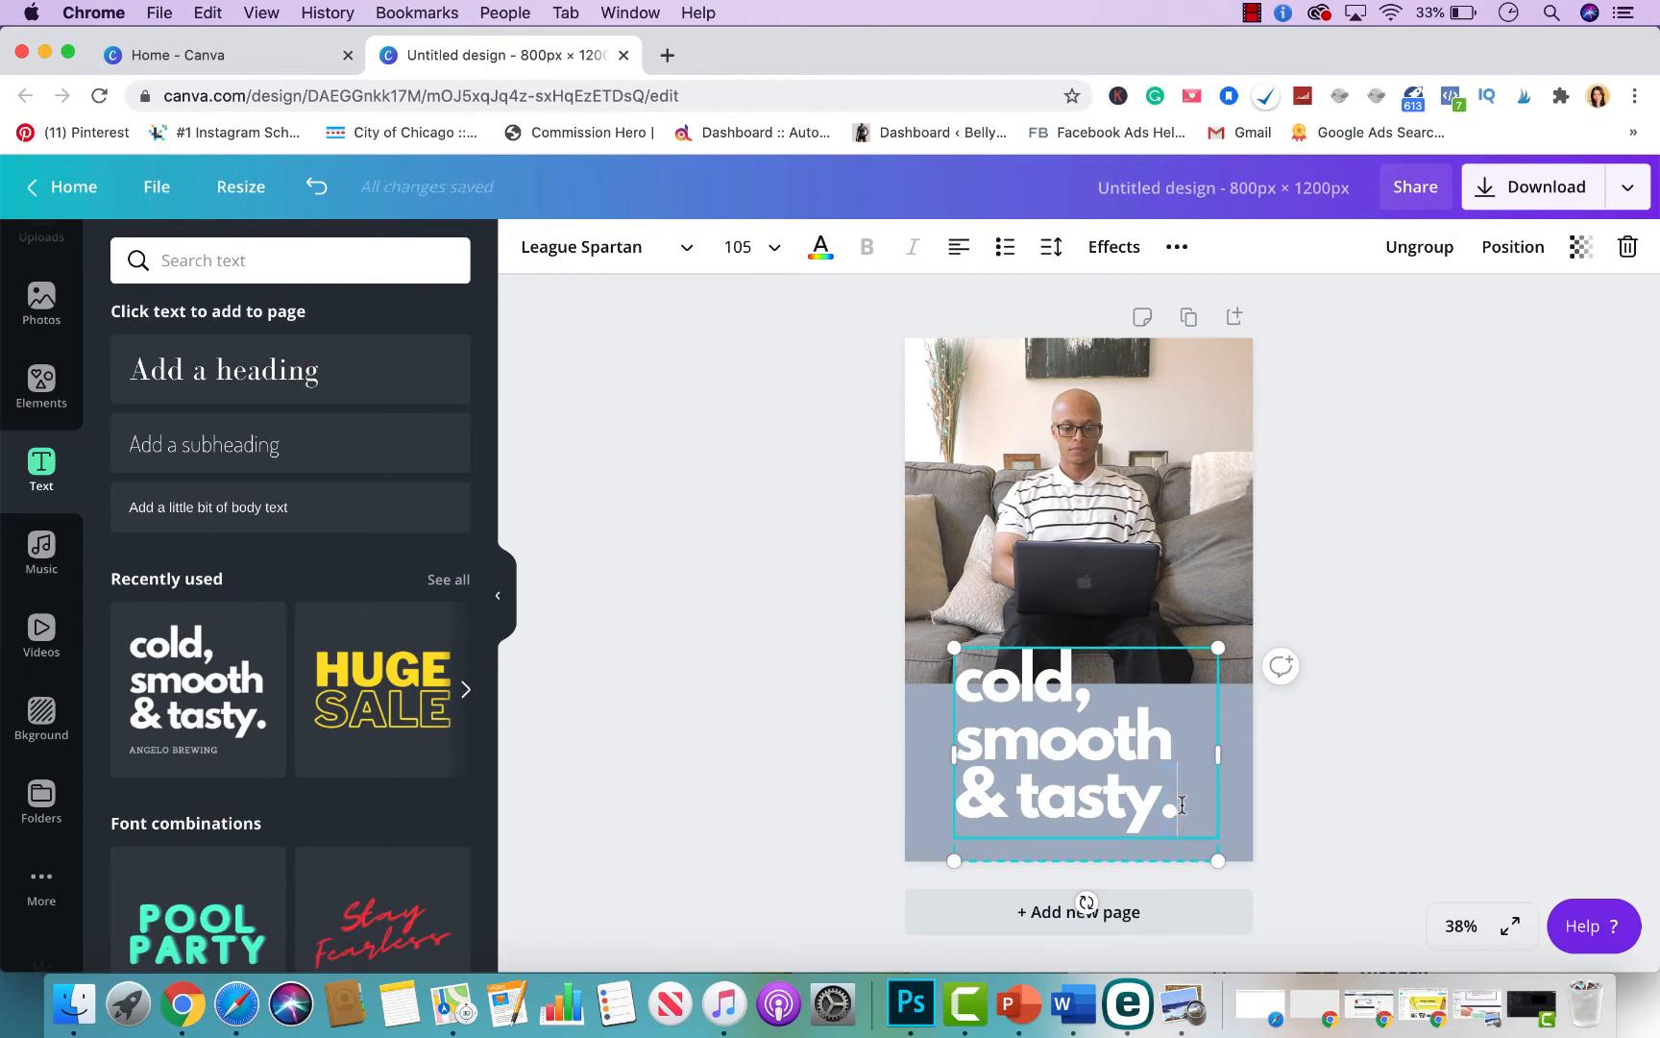
drag(1179, 803, 914, 672)
key(BackSpace)
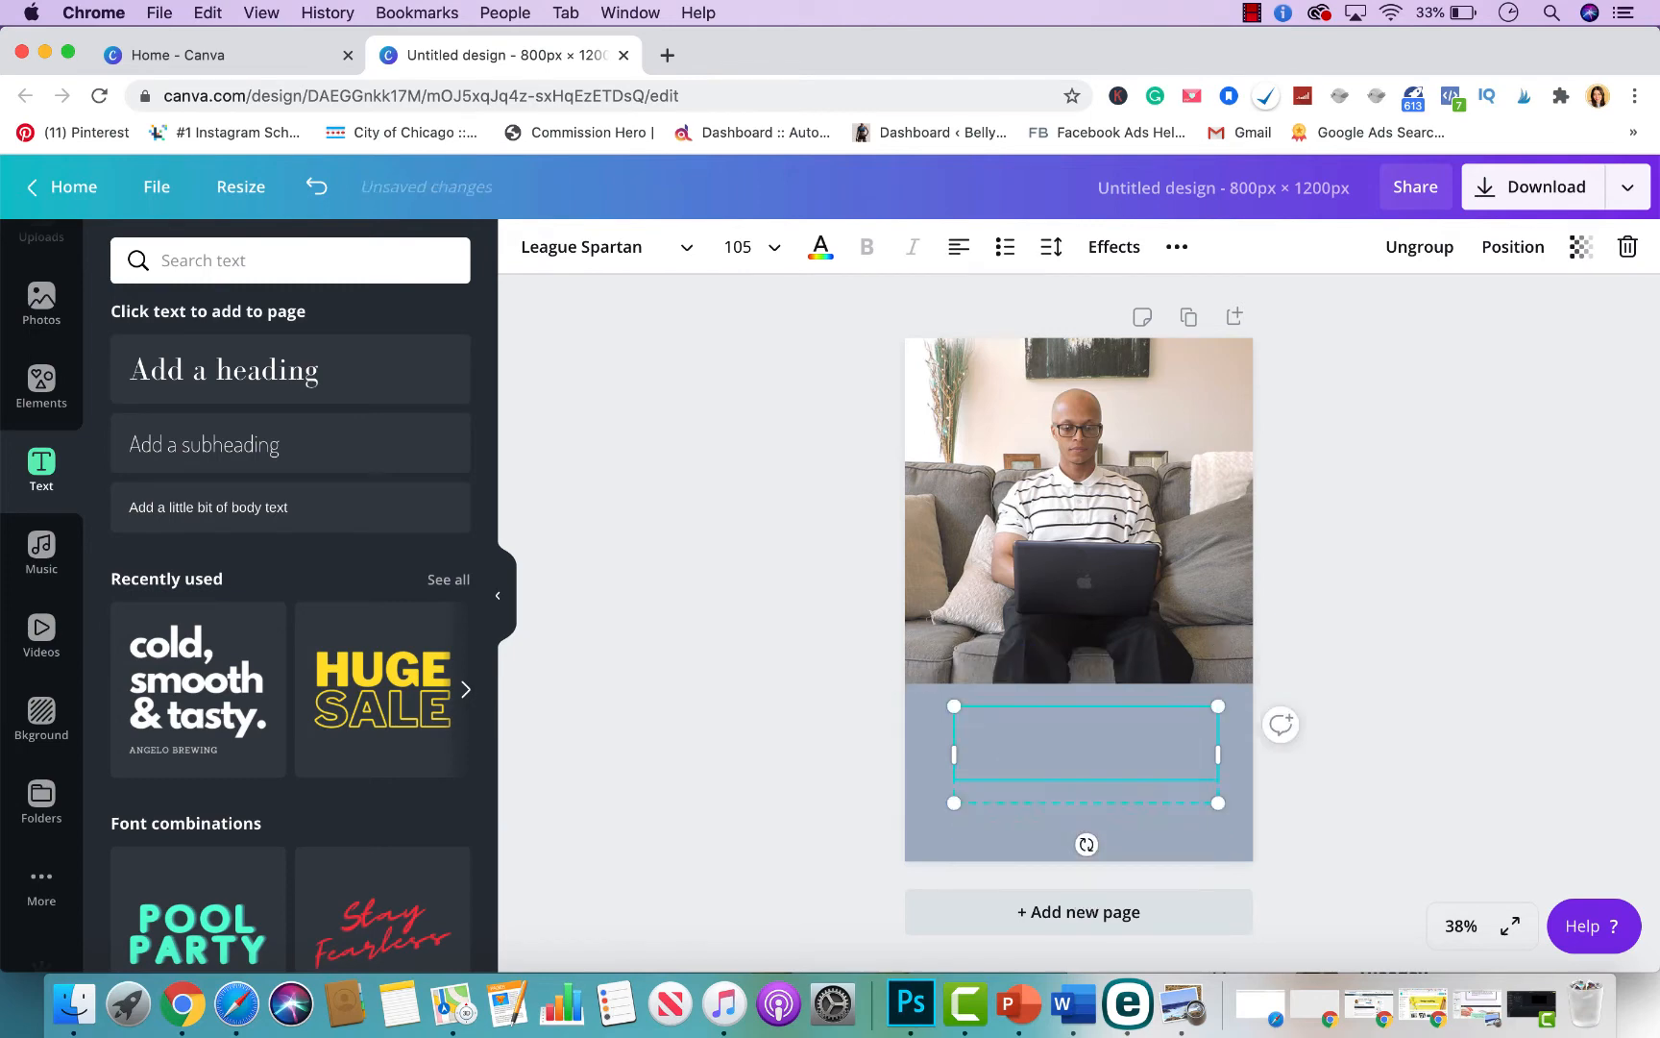
text(Pinte)
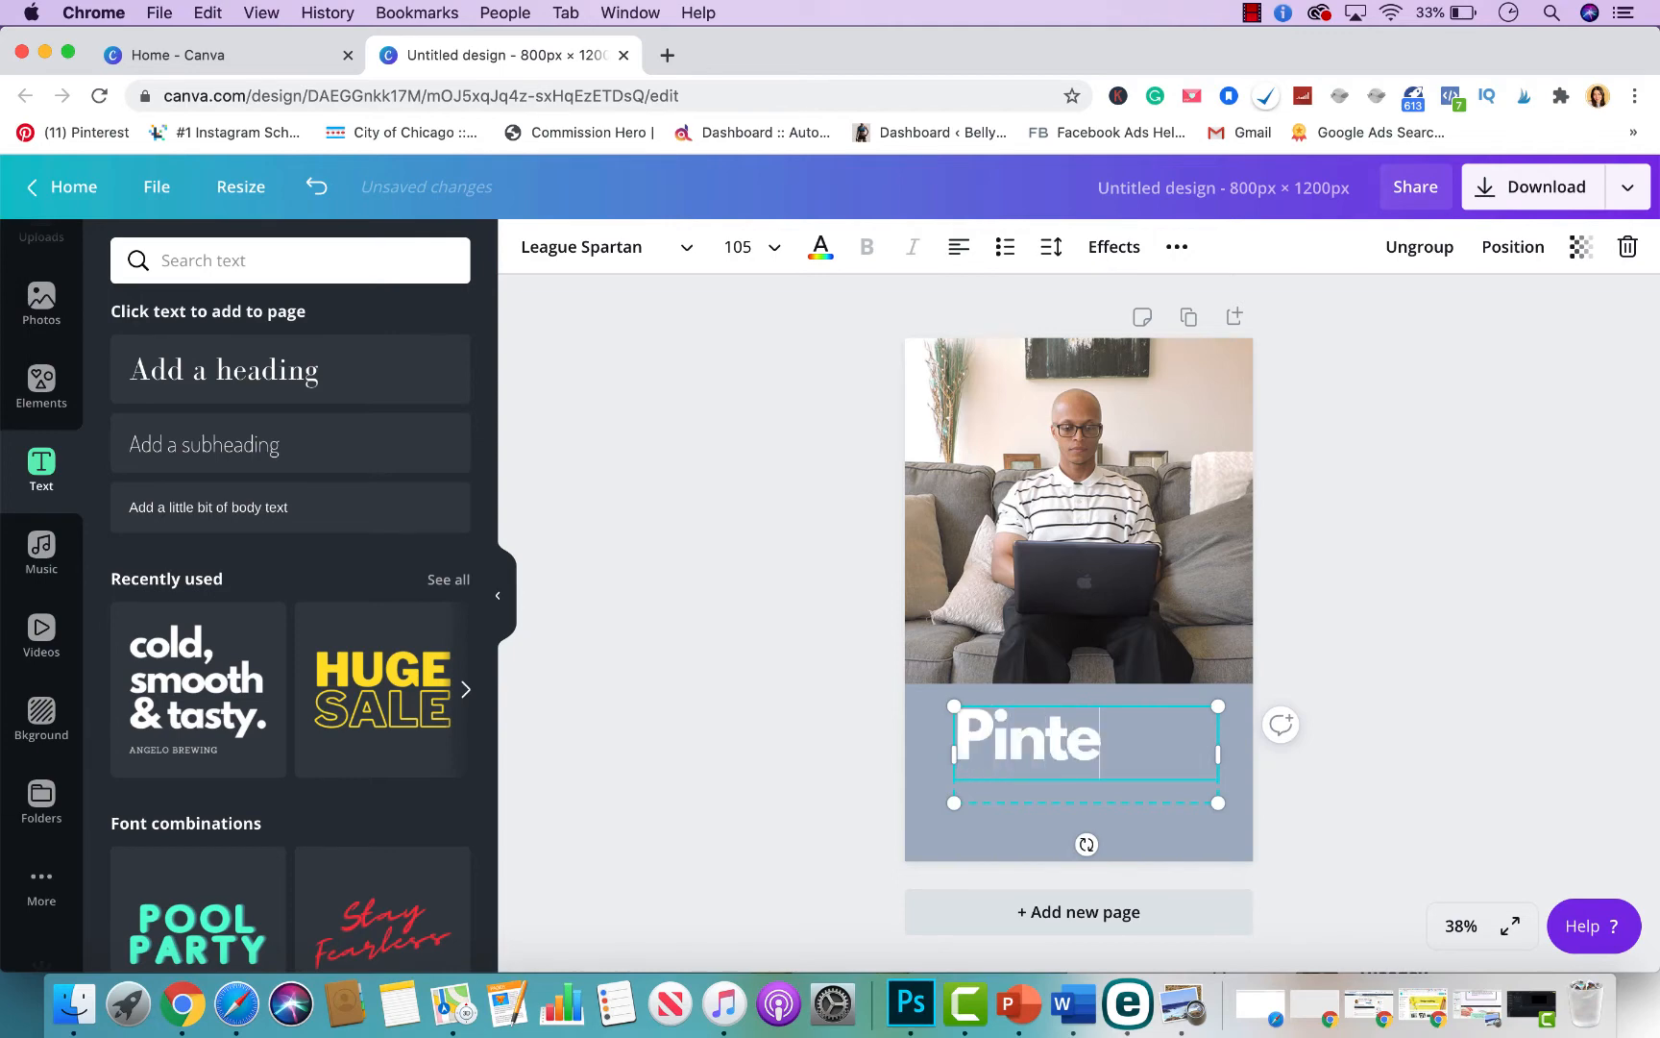
text(rest for REalto)
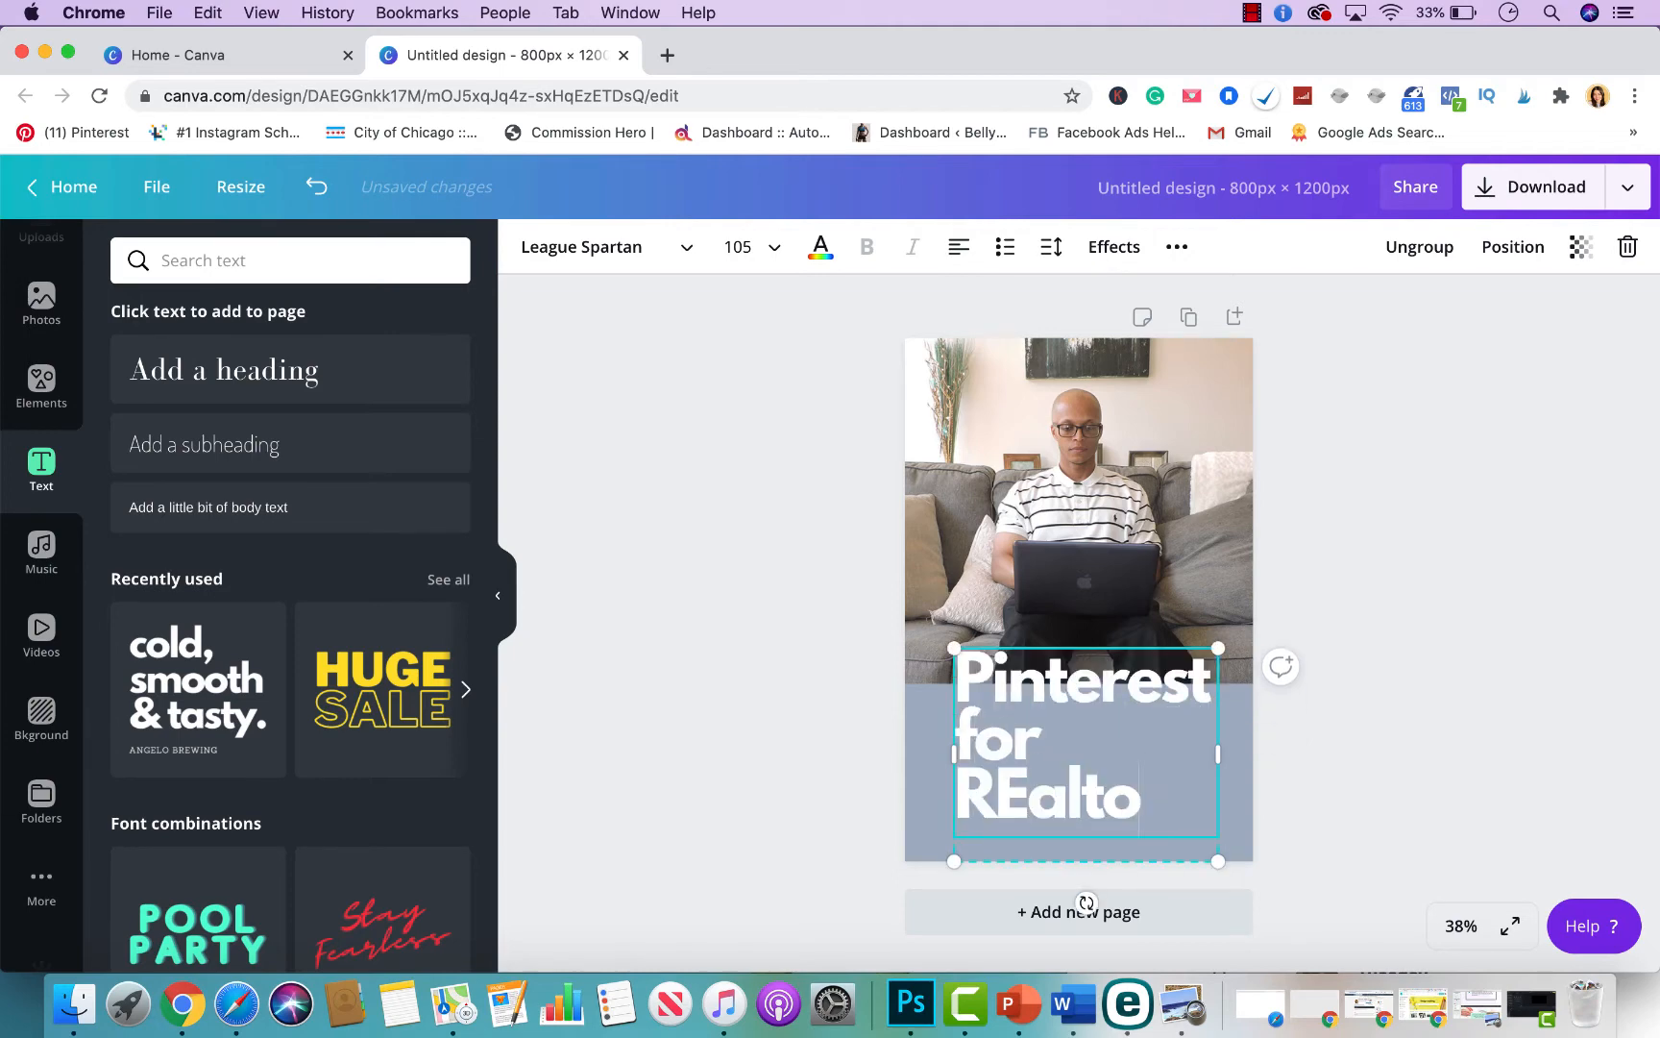
key(BackSpace)
key(BackSpace)
key(BackSpace)
key(BackSpace)
key(BackSpace)
text(eat)
key(BackSpace)
text(ltors)
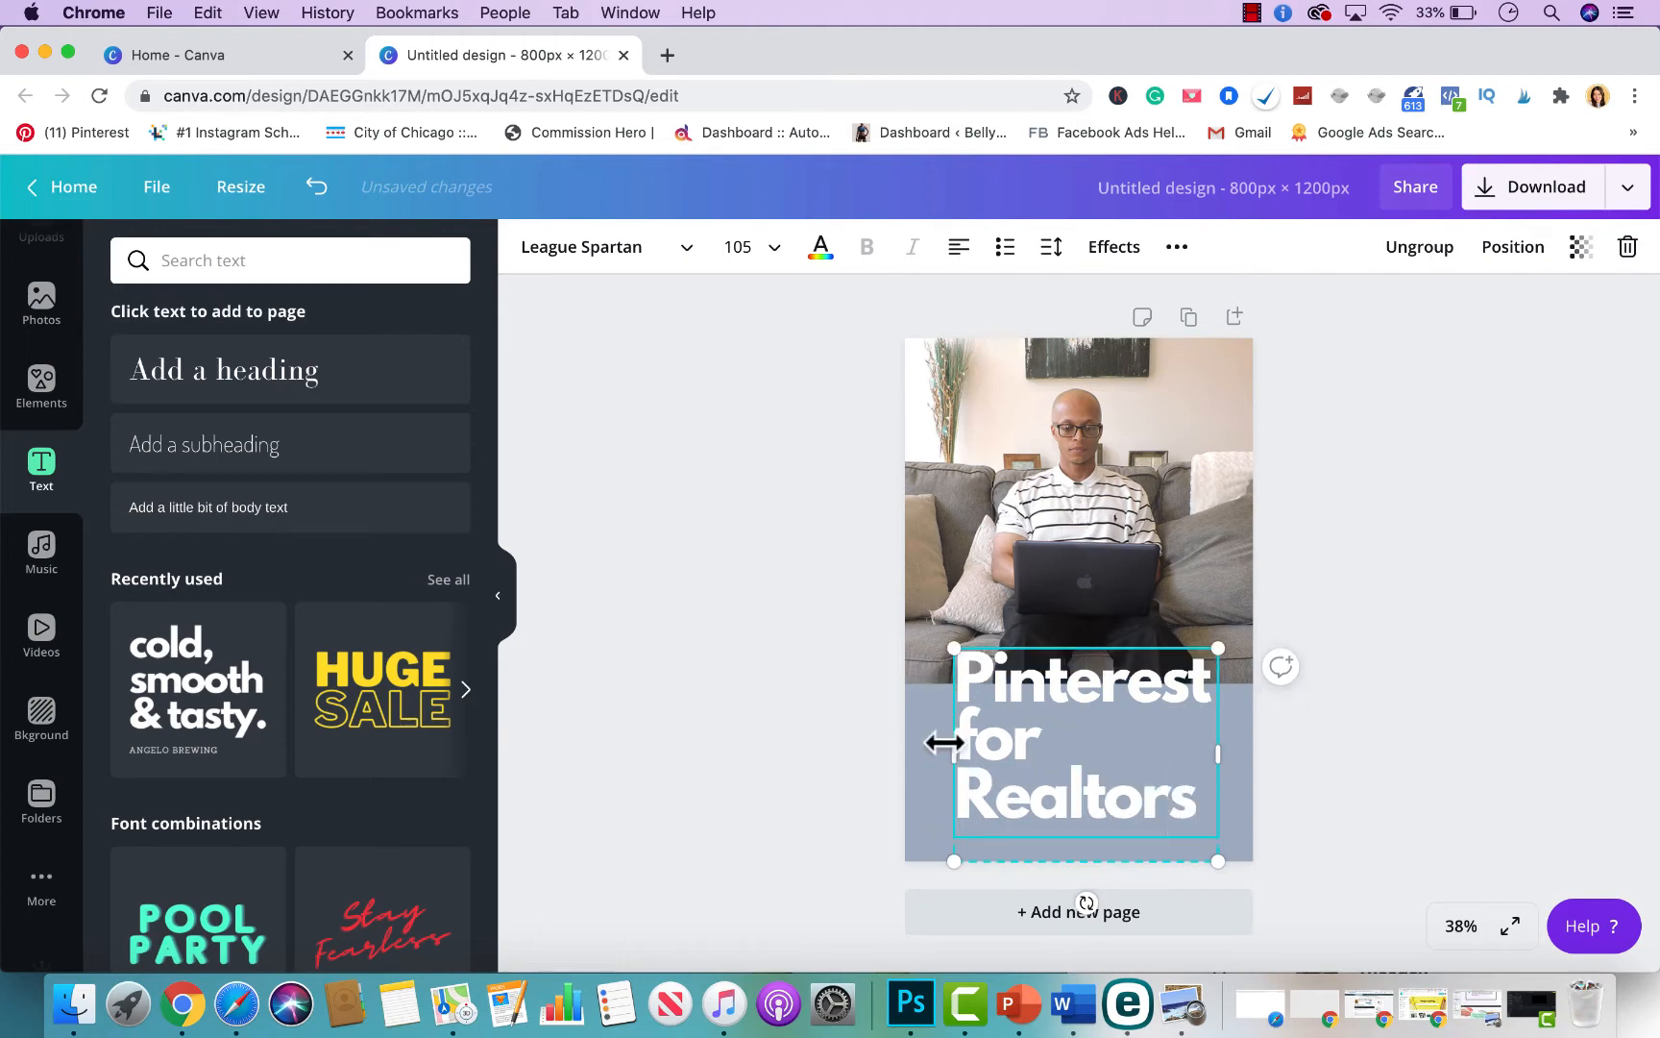
- Widen the title's text box well beyond the page's left edge and centre-align its text
drag(948, 745, 618, 739)
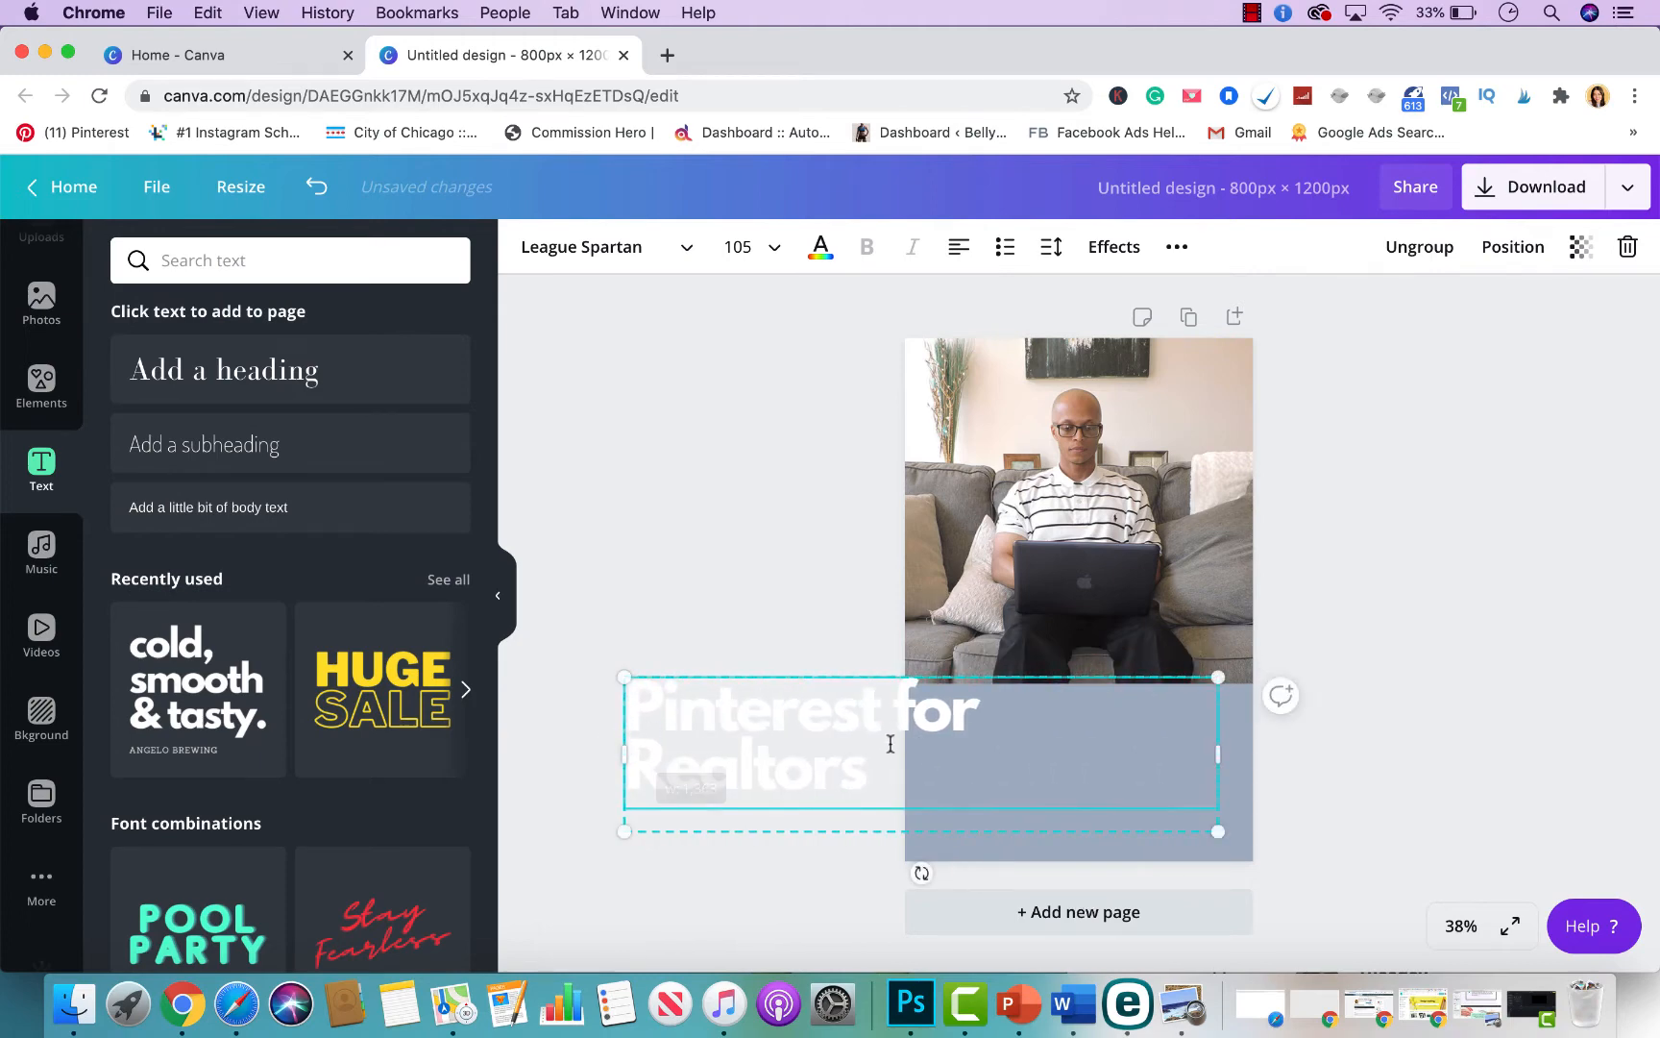
drag(868, 769, 628, 701)
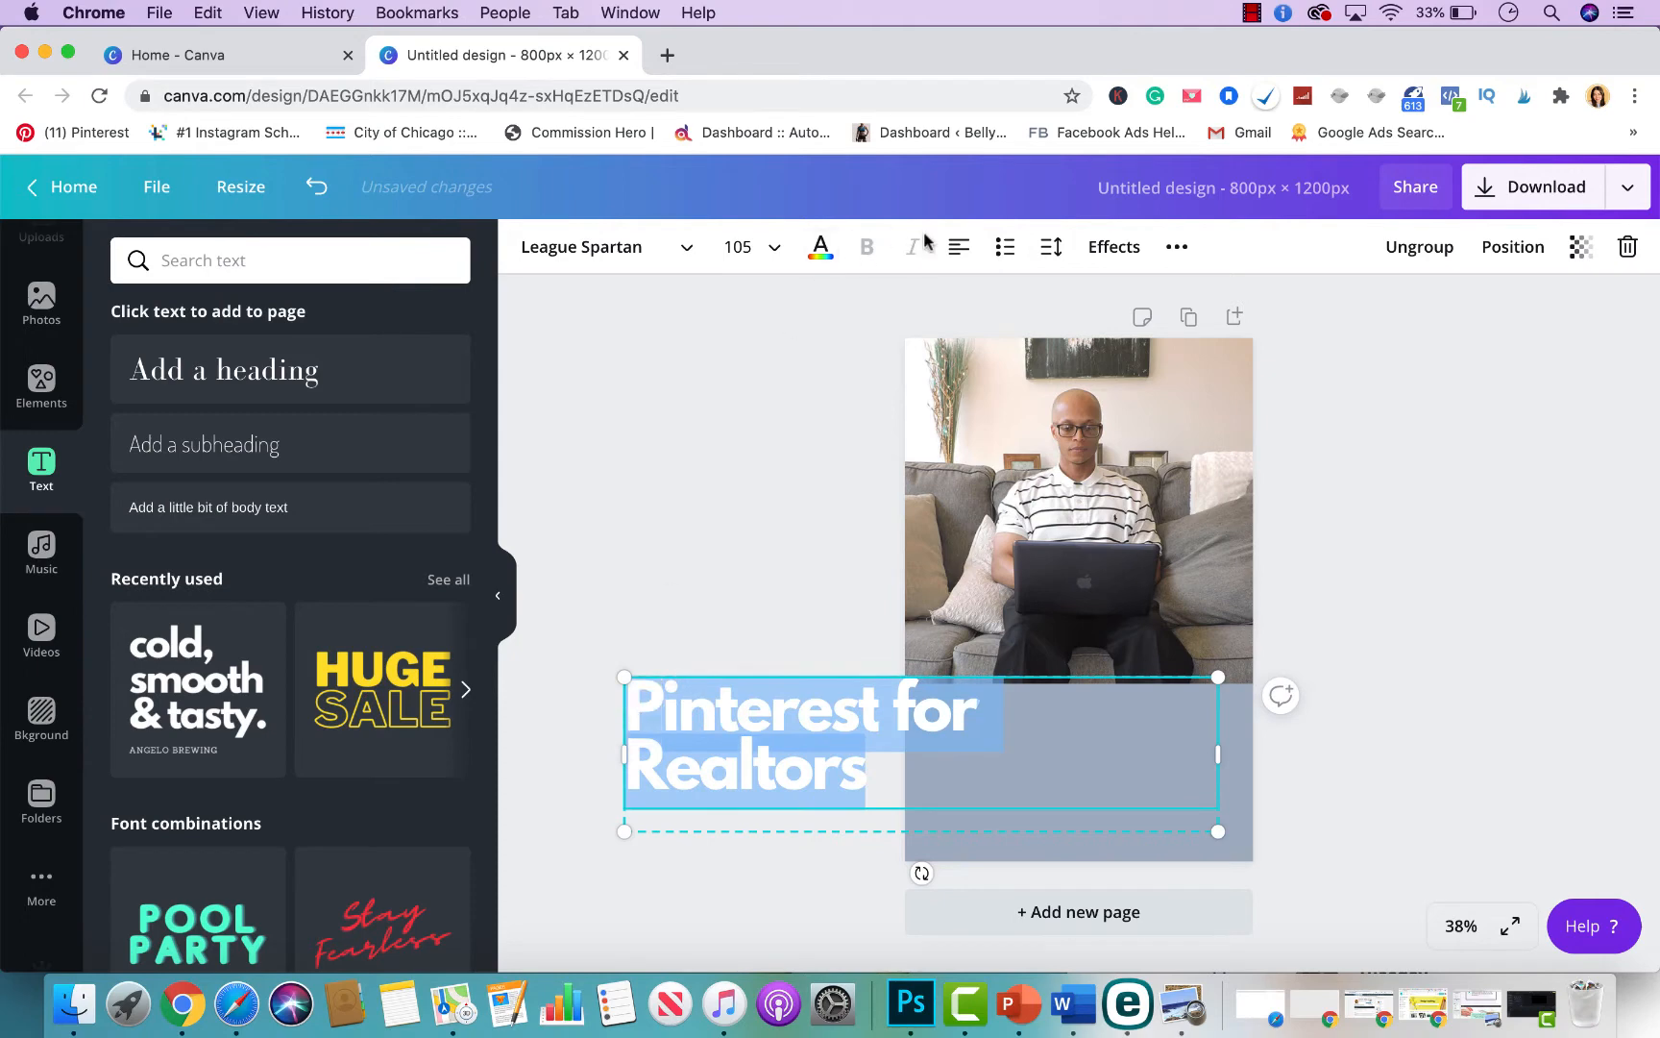
click(958, 247)
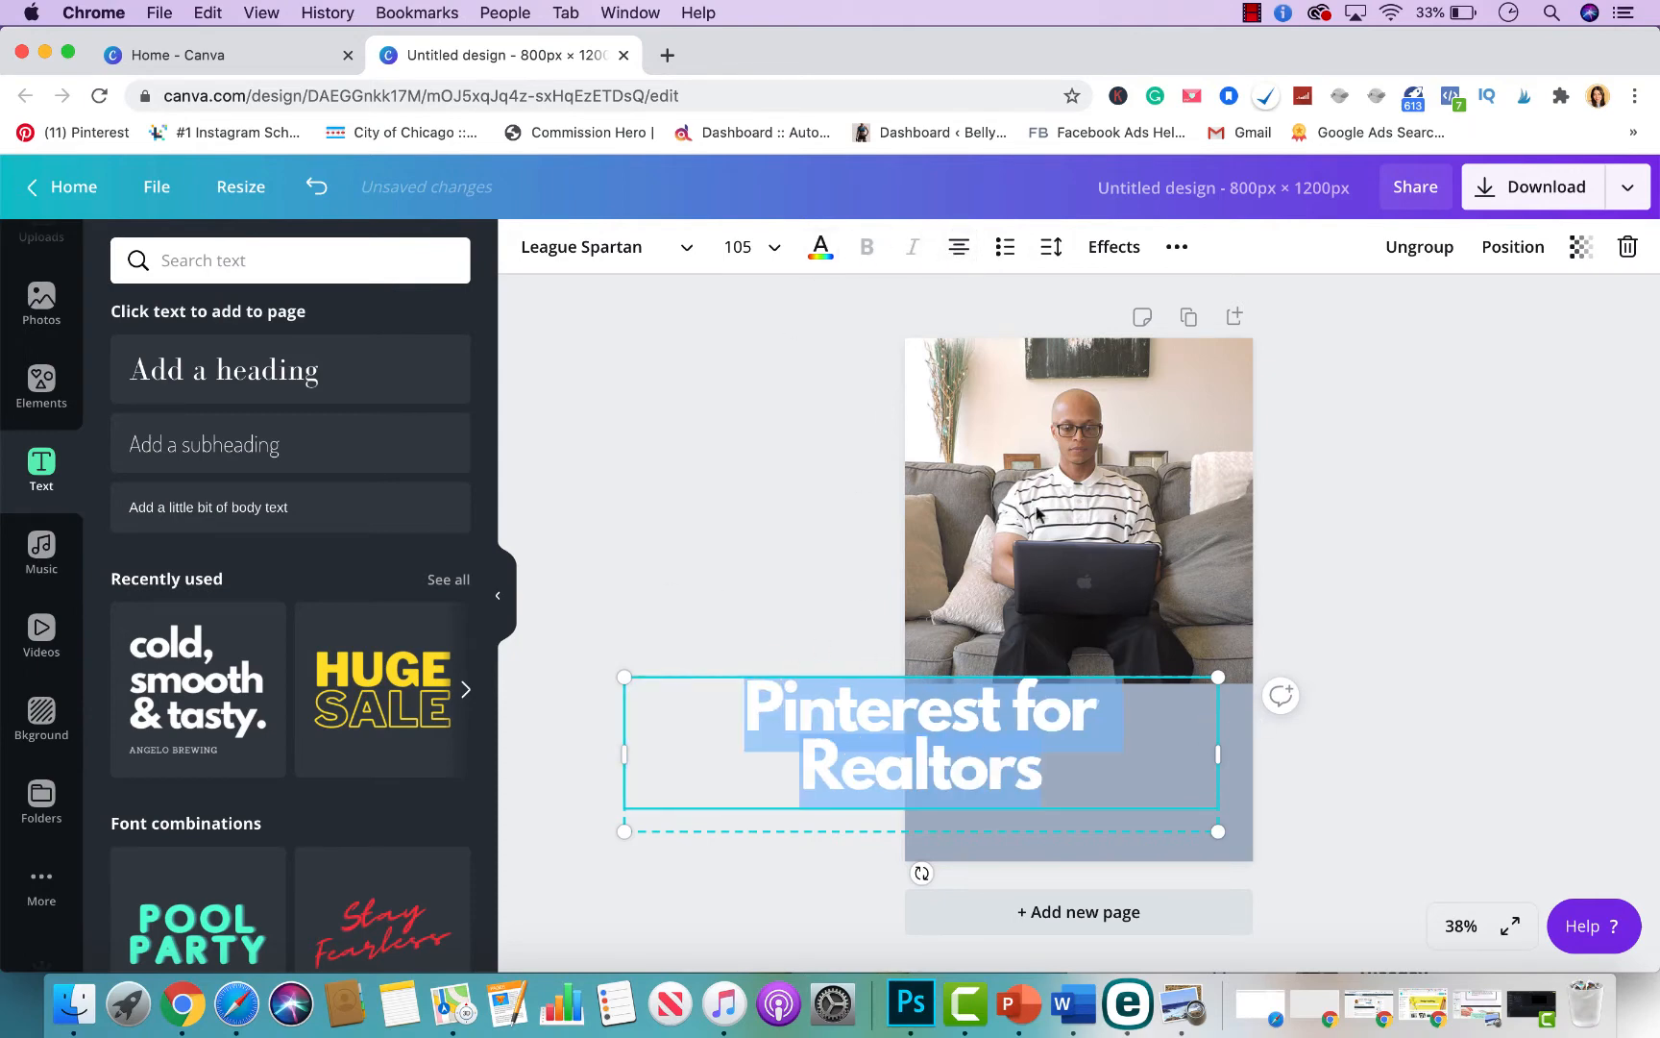
- Set the title's font size to 60 and move it to the top of the blue-grey block, centred on the page
click(755, 251)
text(60)
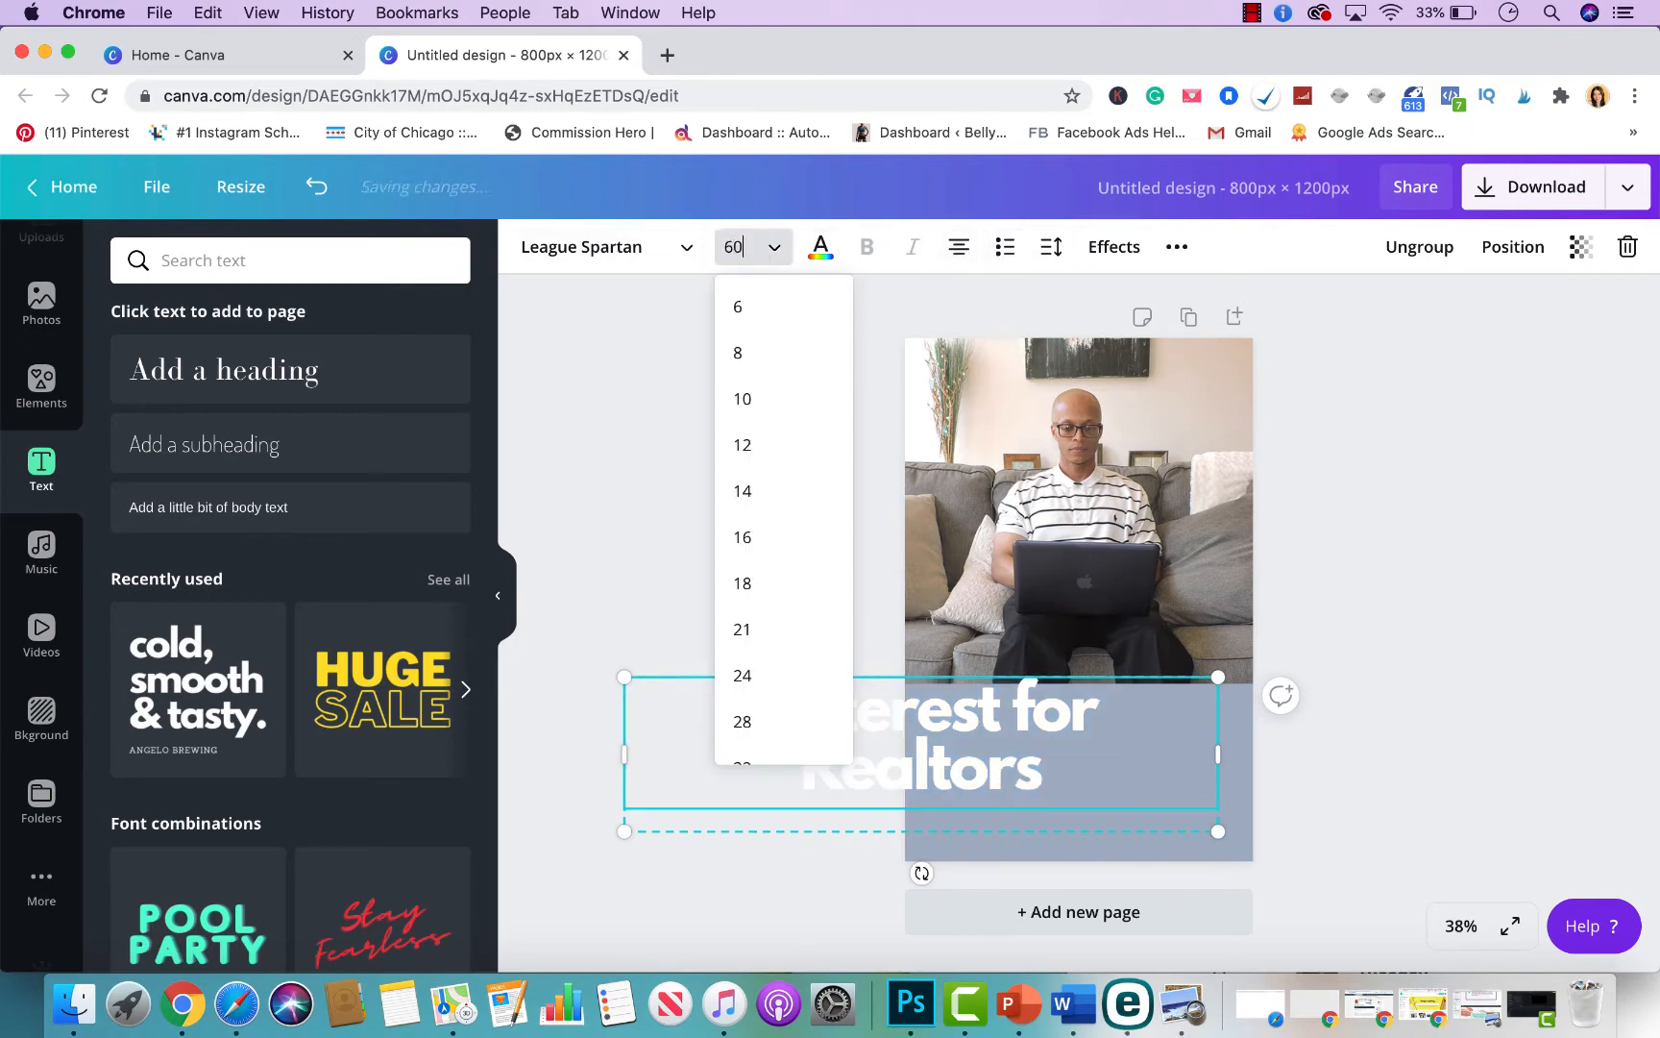
key(Return)
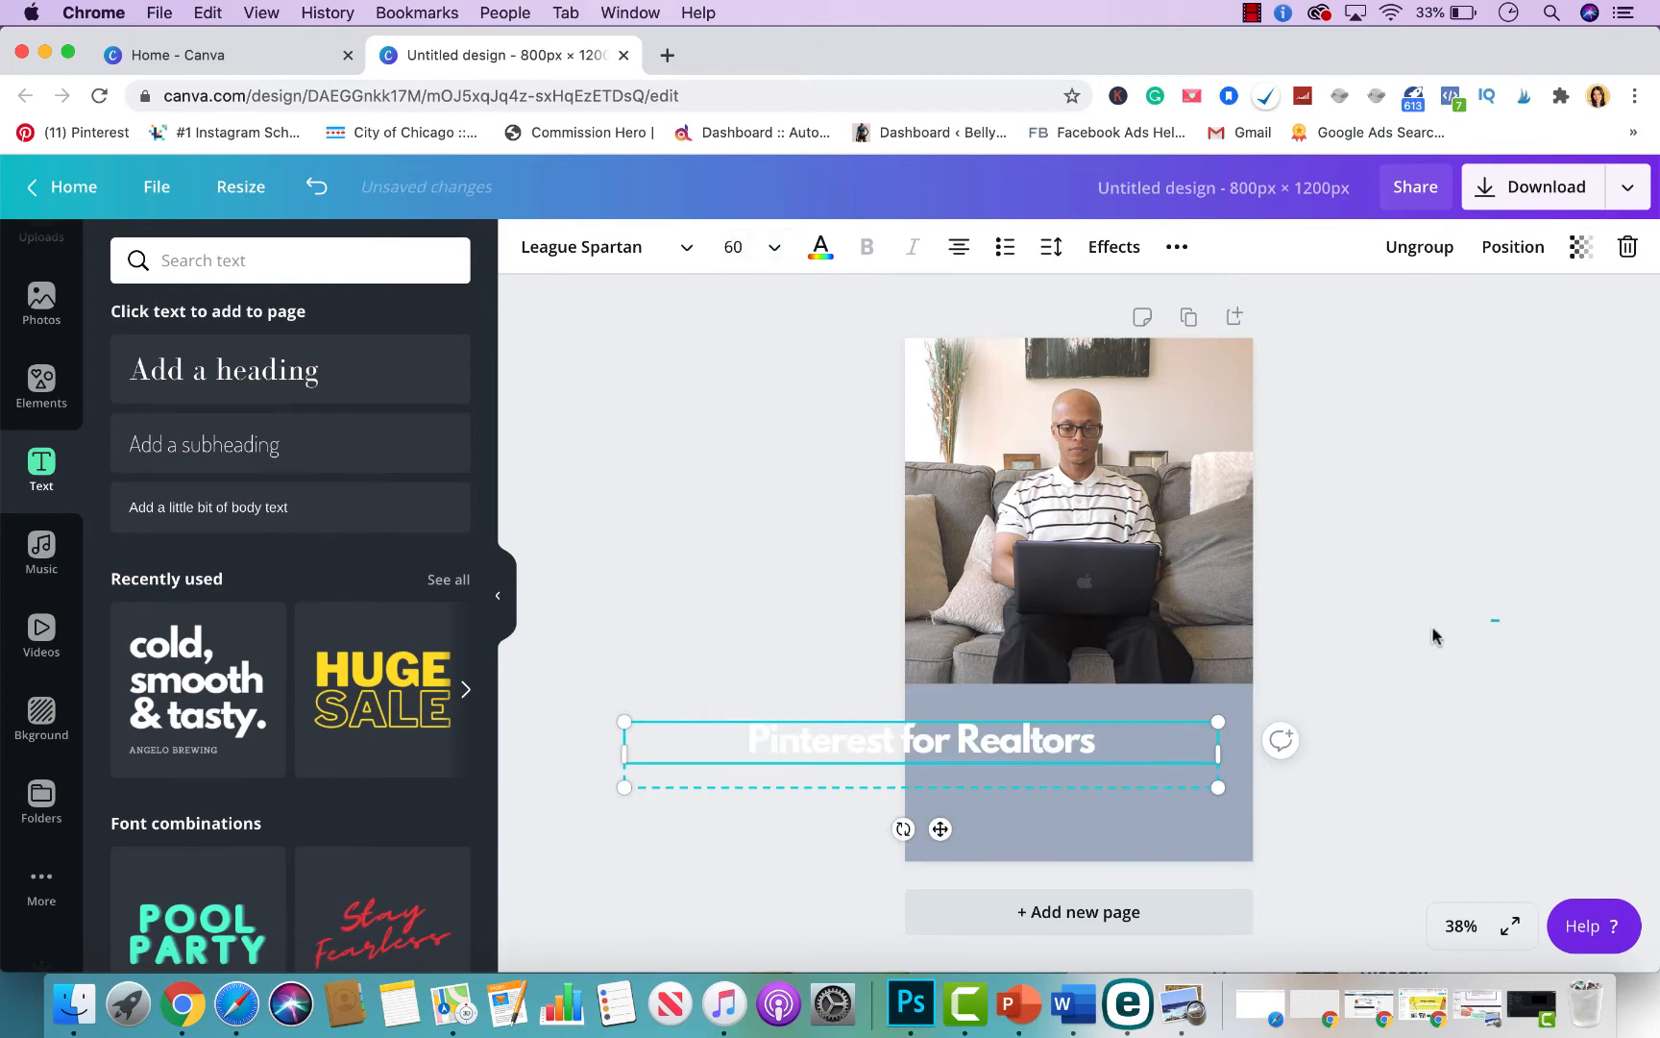
click(1435, 634)
drag(1048, 740, 1191, 721)
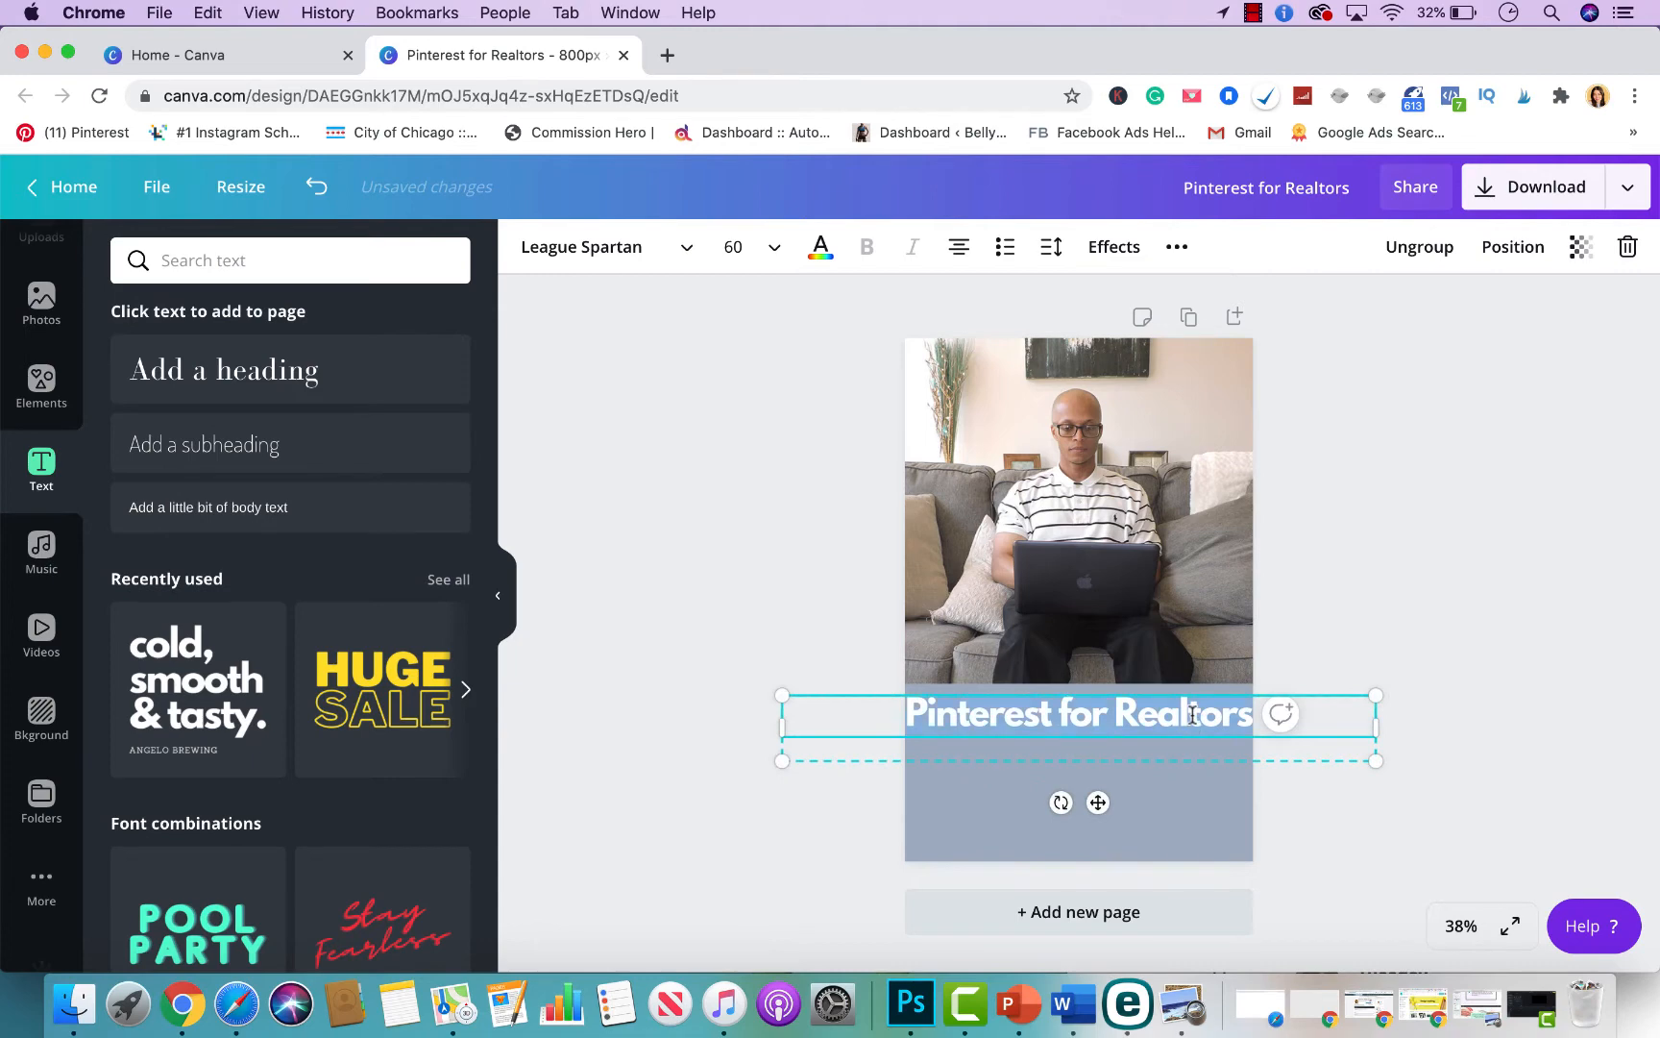
- Reduce the title's font size to 55
click(745, 241)
text(55)
key(Return)
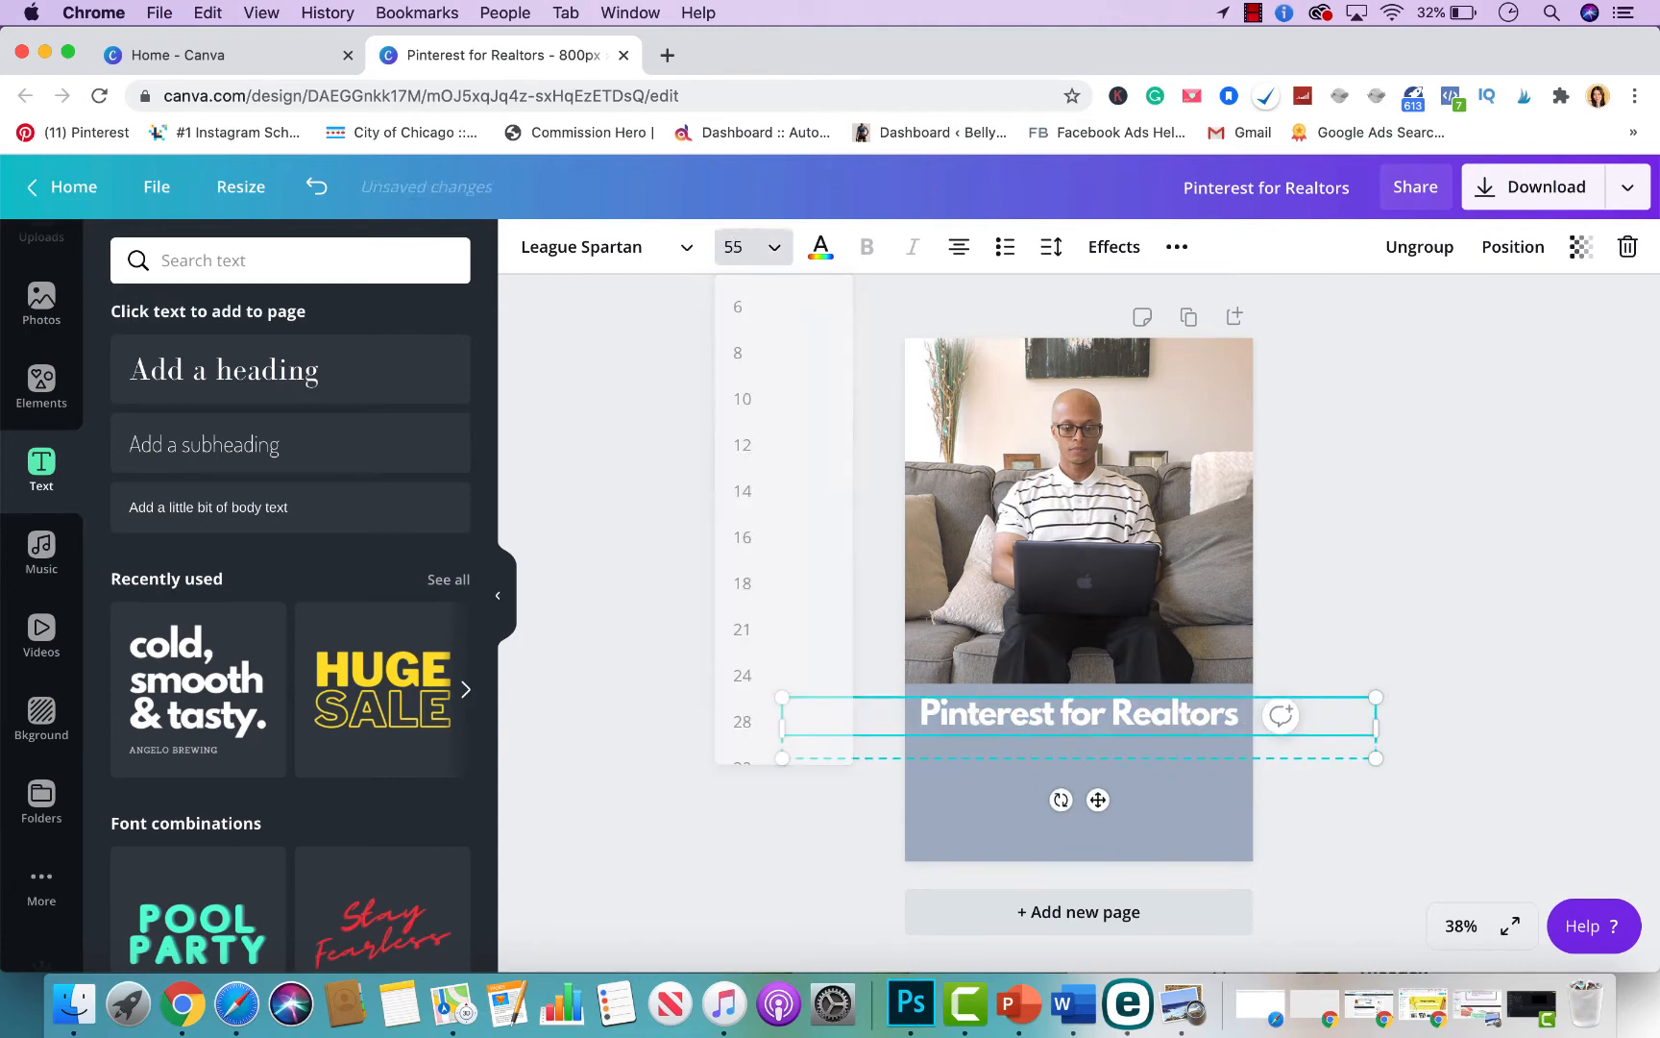
click(1461, 507)
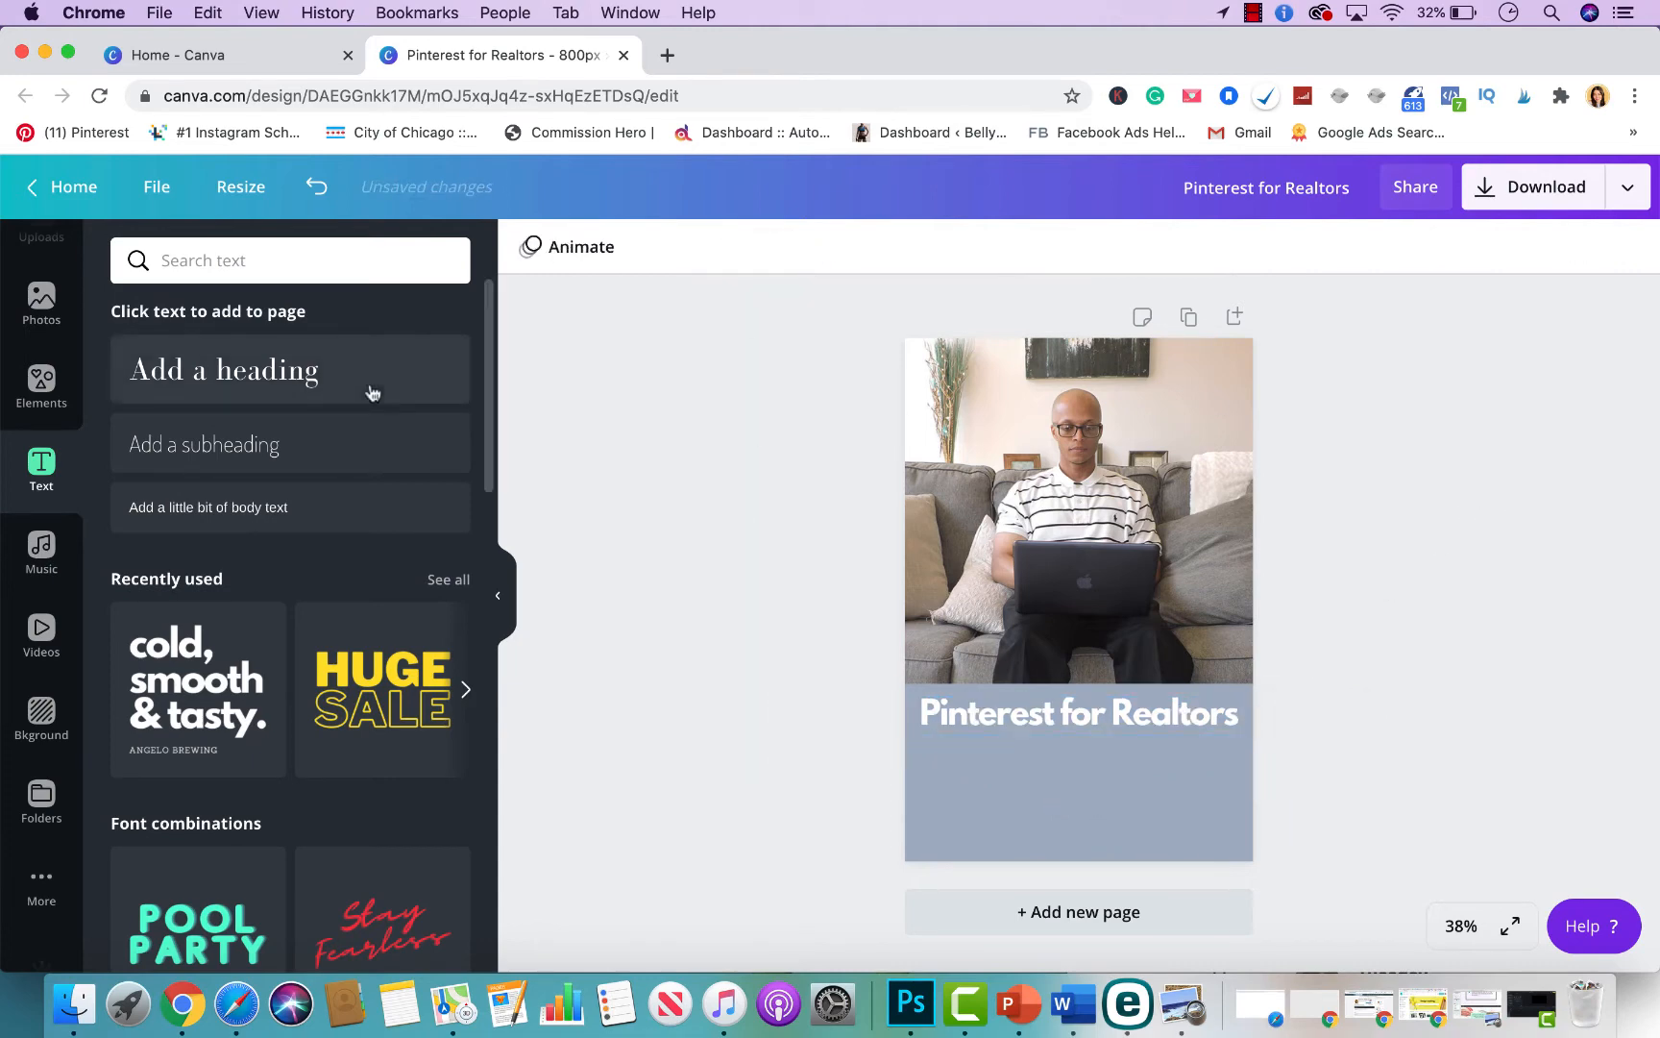
- Add a heading below the title in the blue-grey block, enlarge it to about size 79 and begin its text with "How to make pins"
click(240, 376)
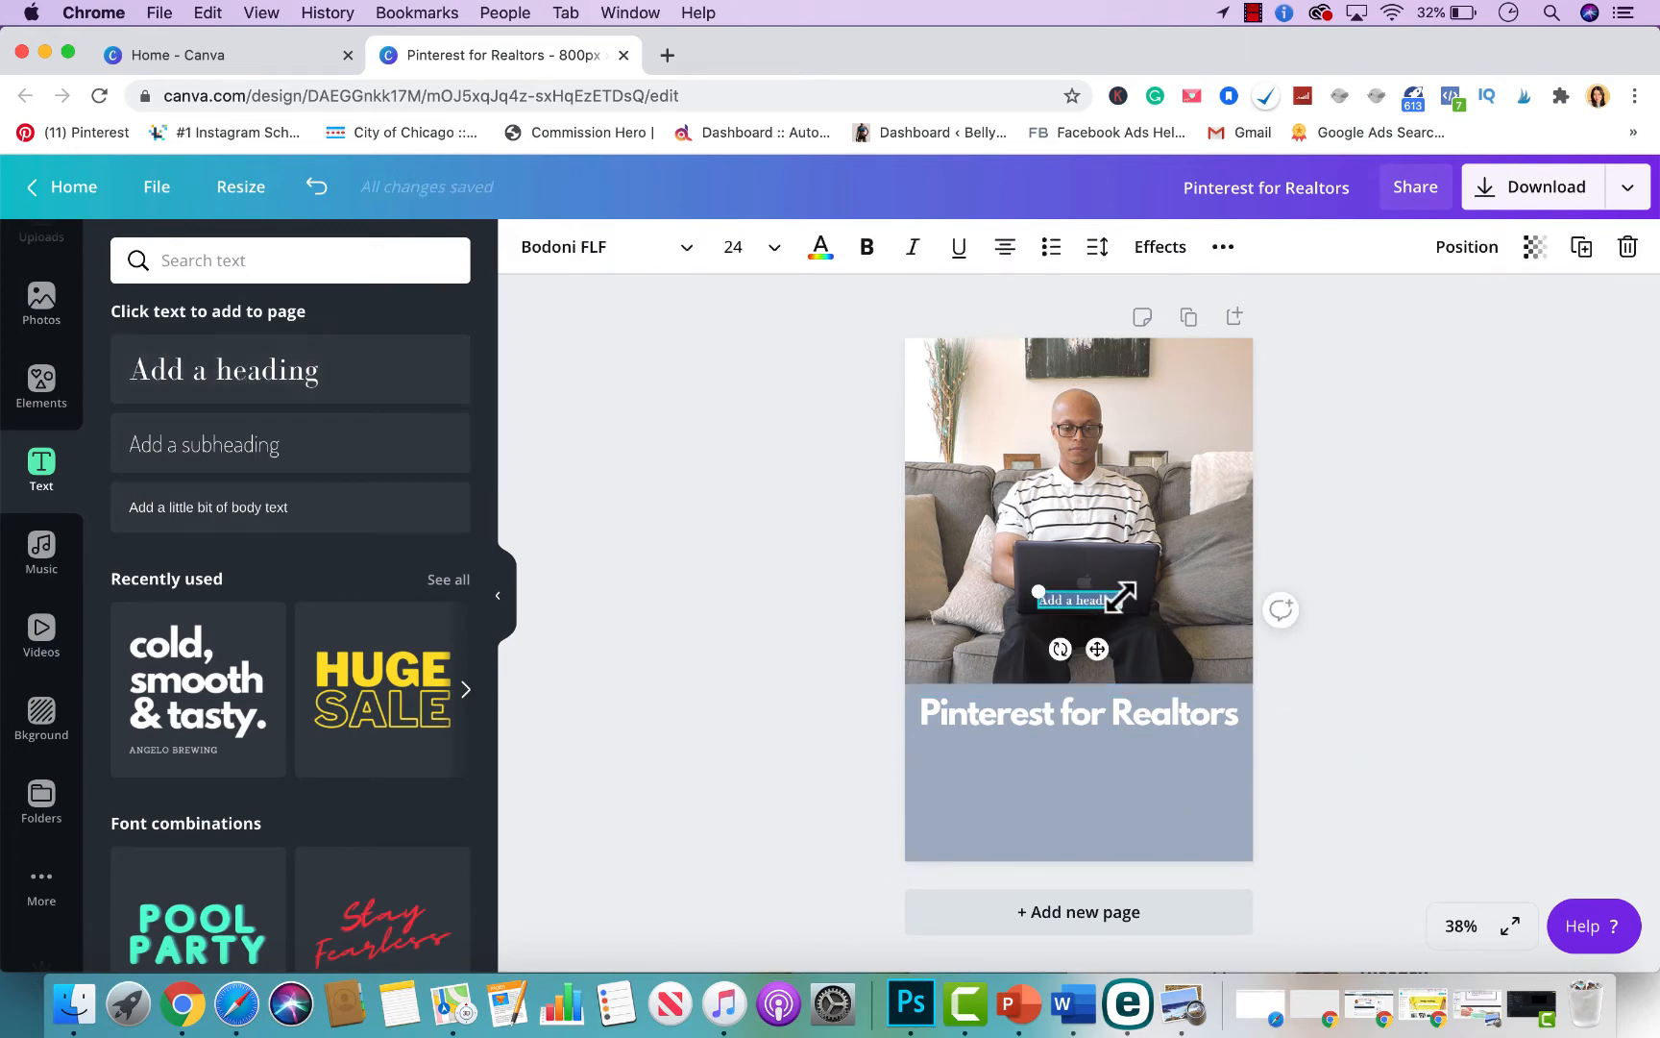
drag(1120, 596, 1155, 727)
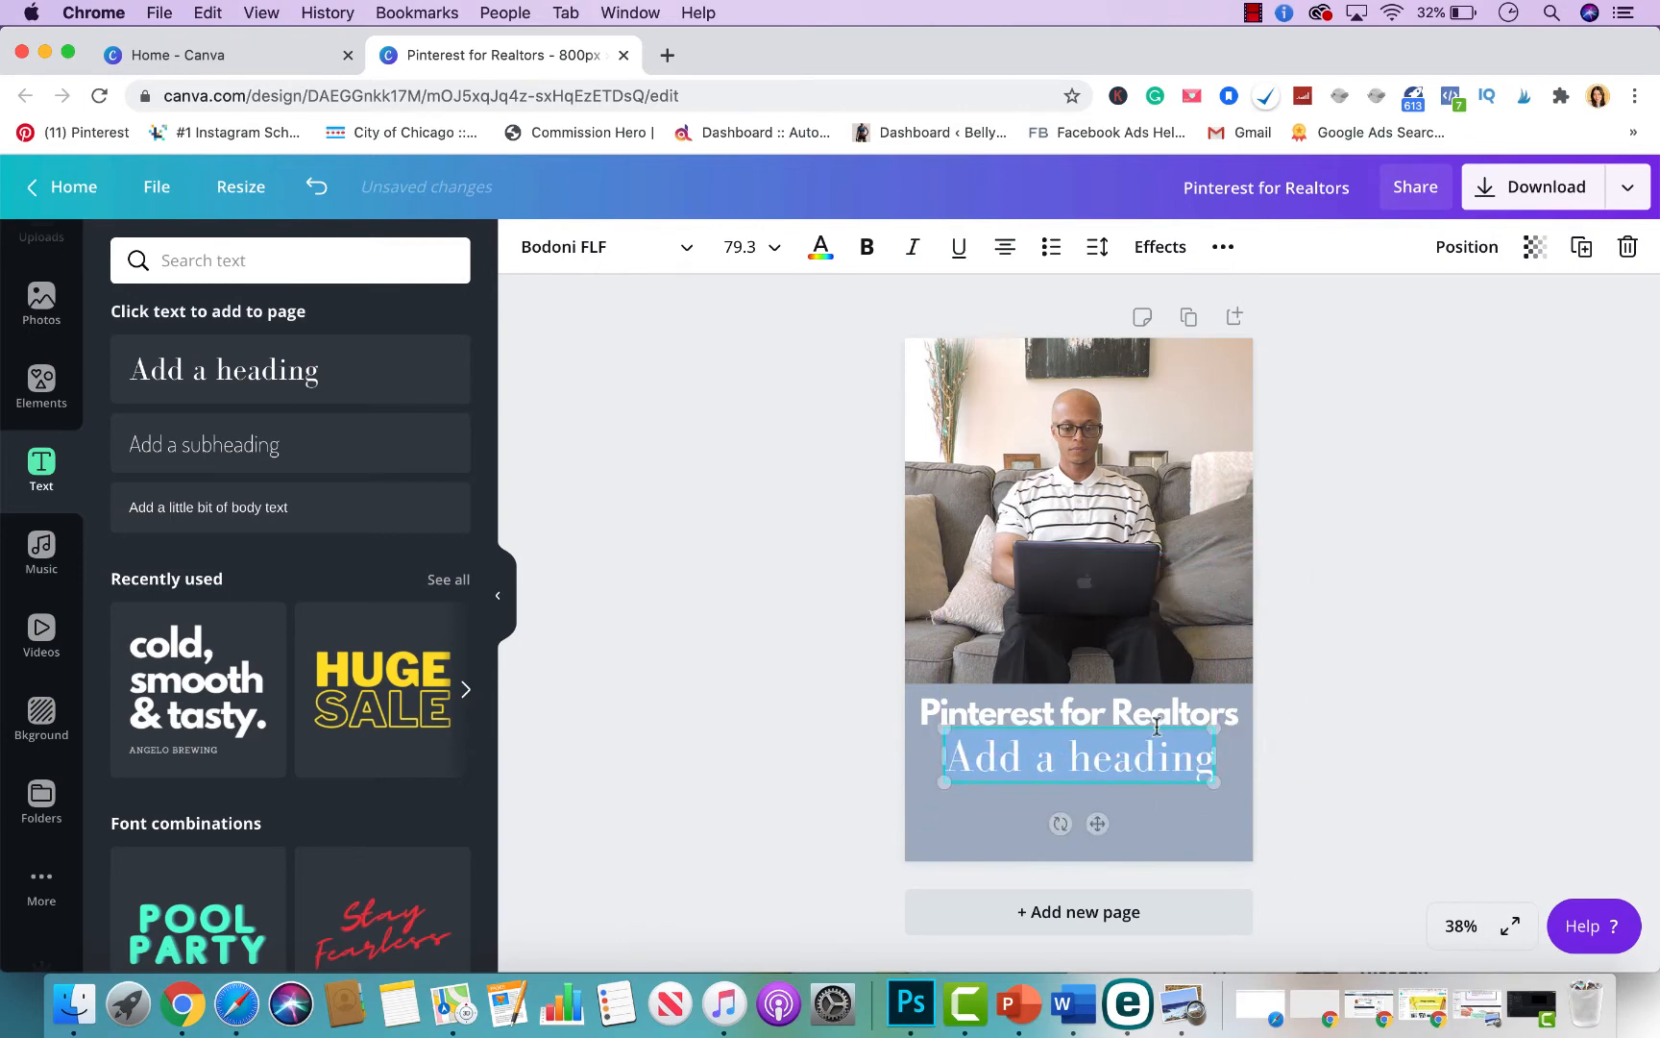
text(how to)
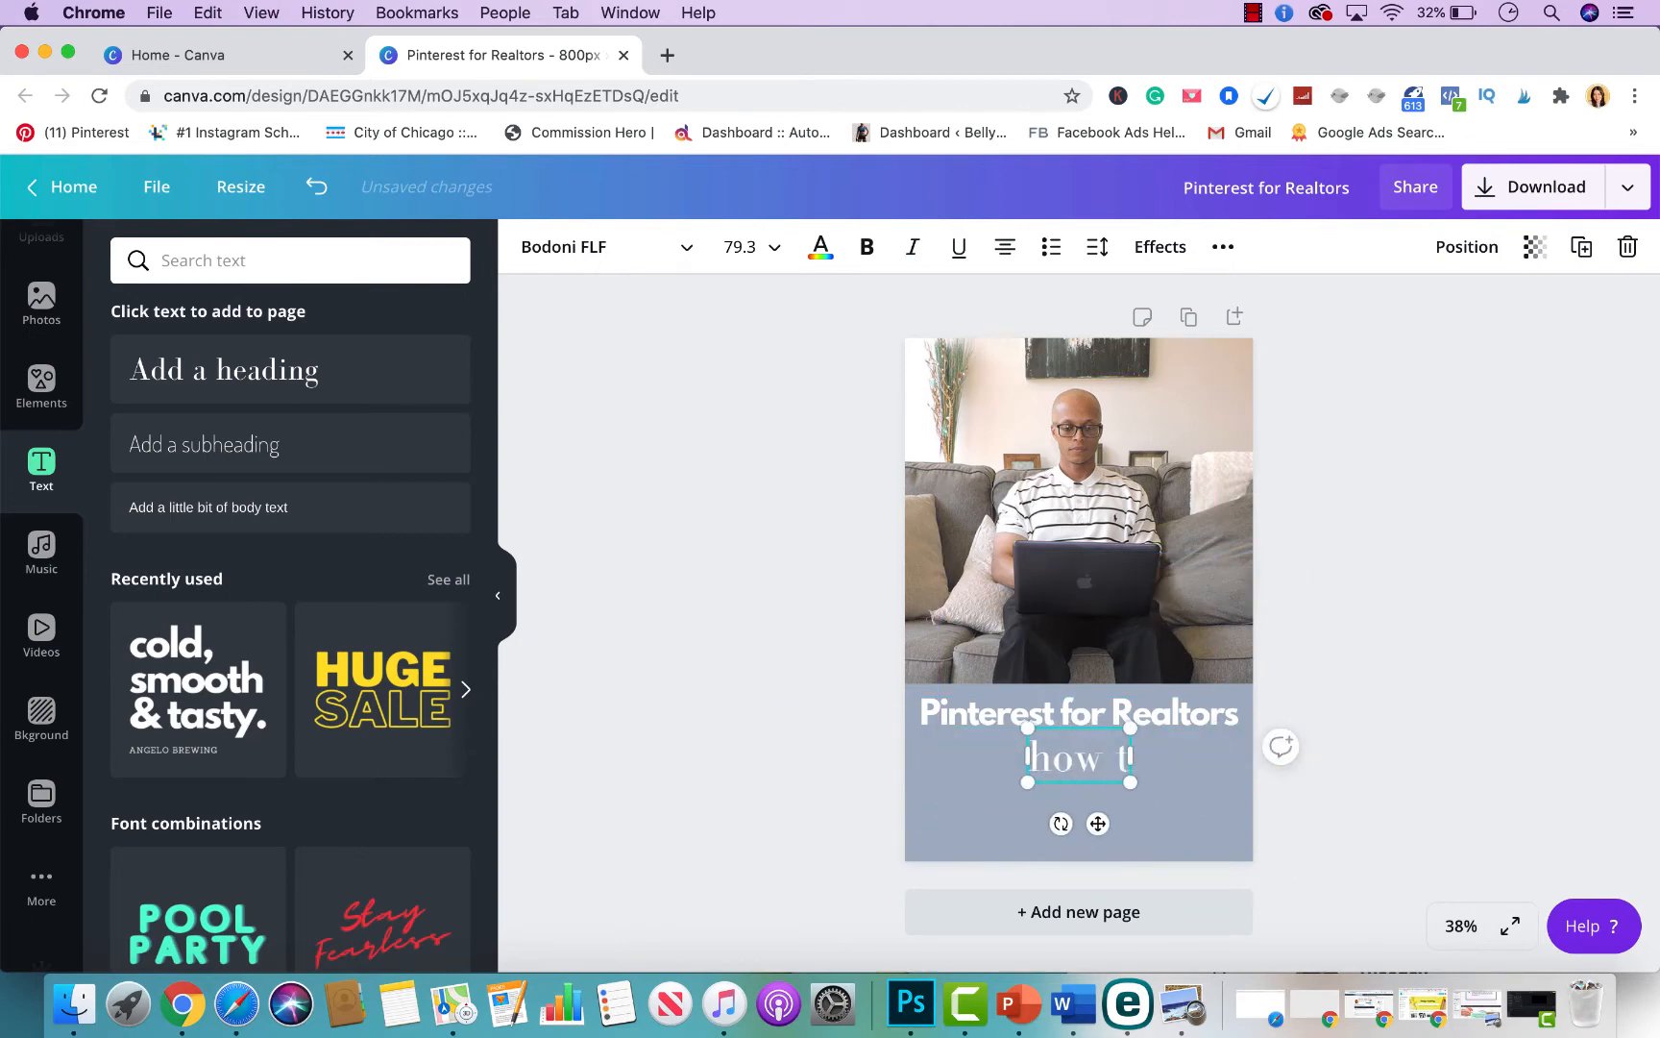
key(BackSpace)
key(BackSpace)
key(BackSpace)
key(BackSpace)
key(BackSpace)
key(BackSpace)
text(How t)
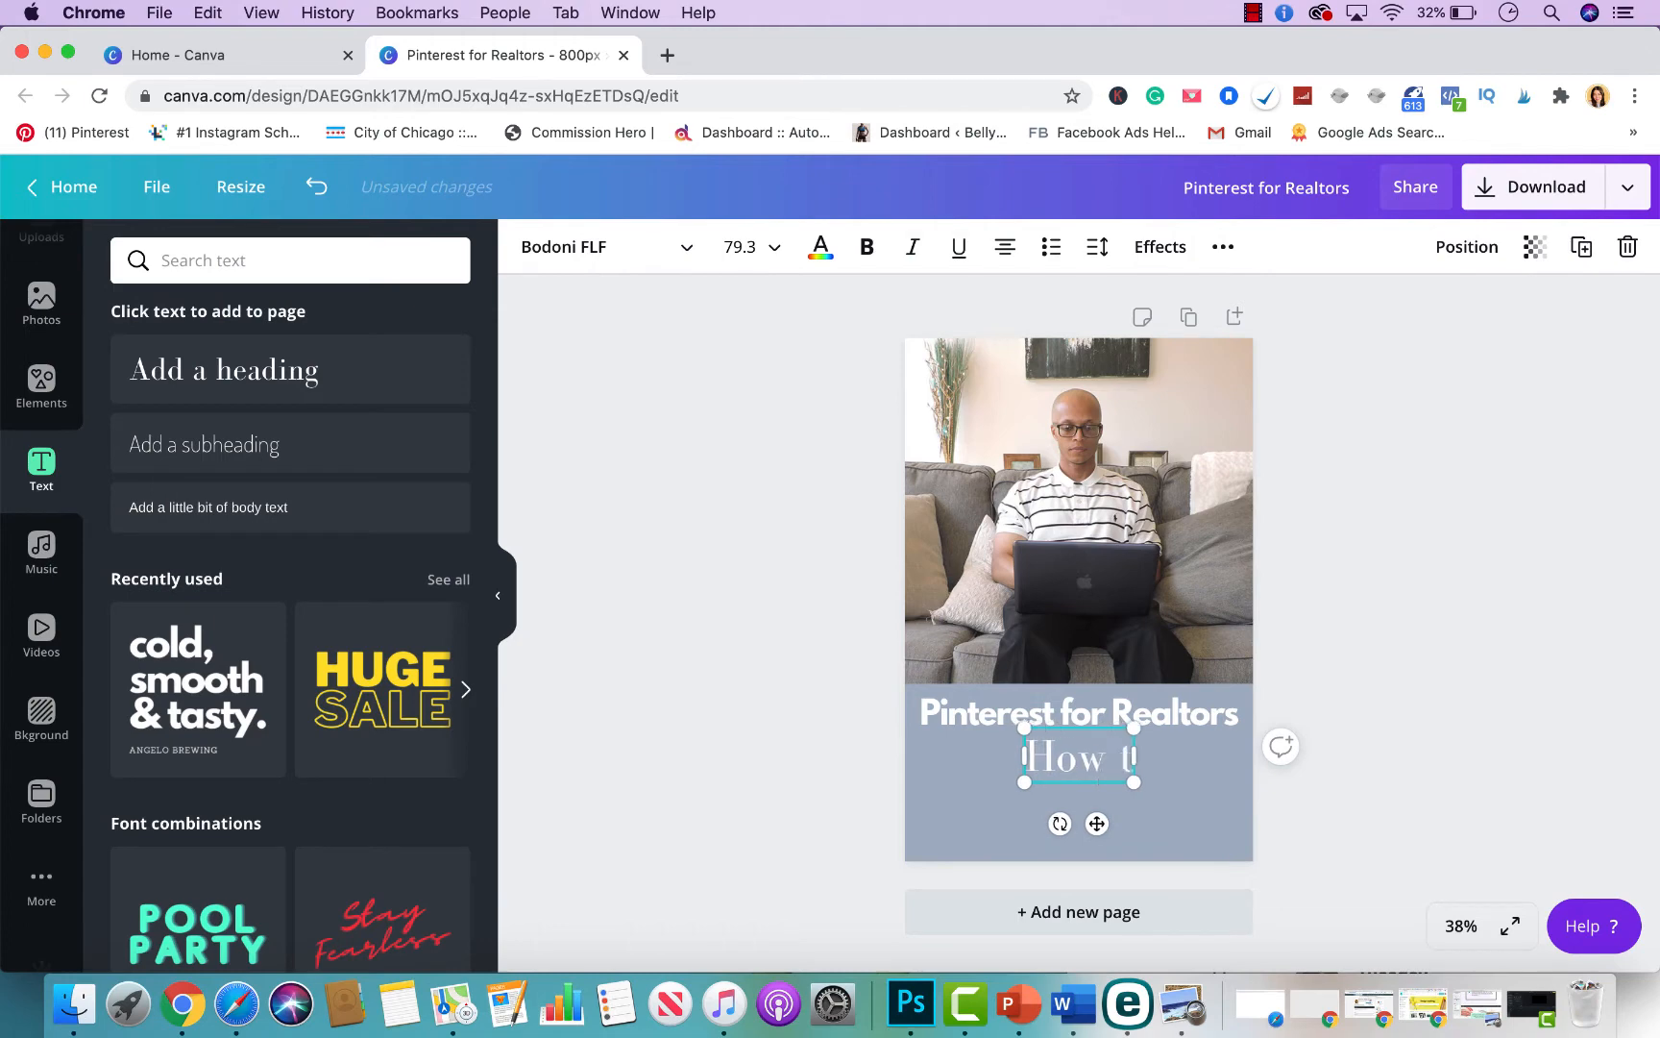
text(o make pins)
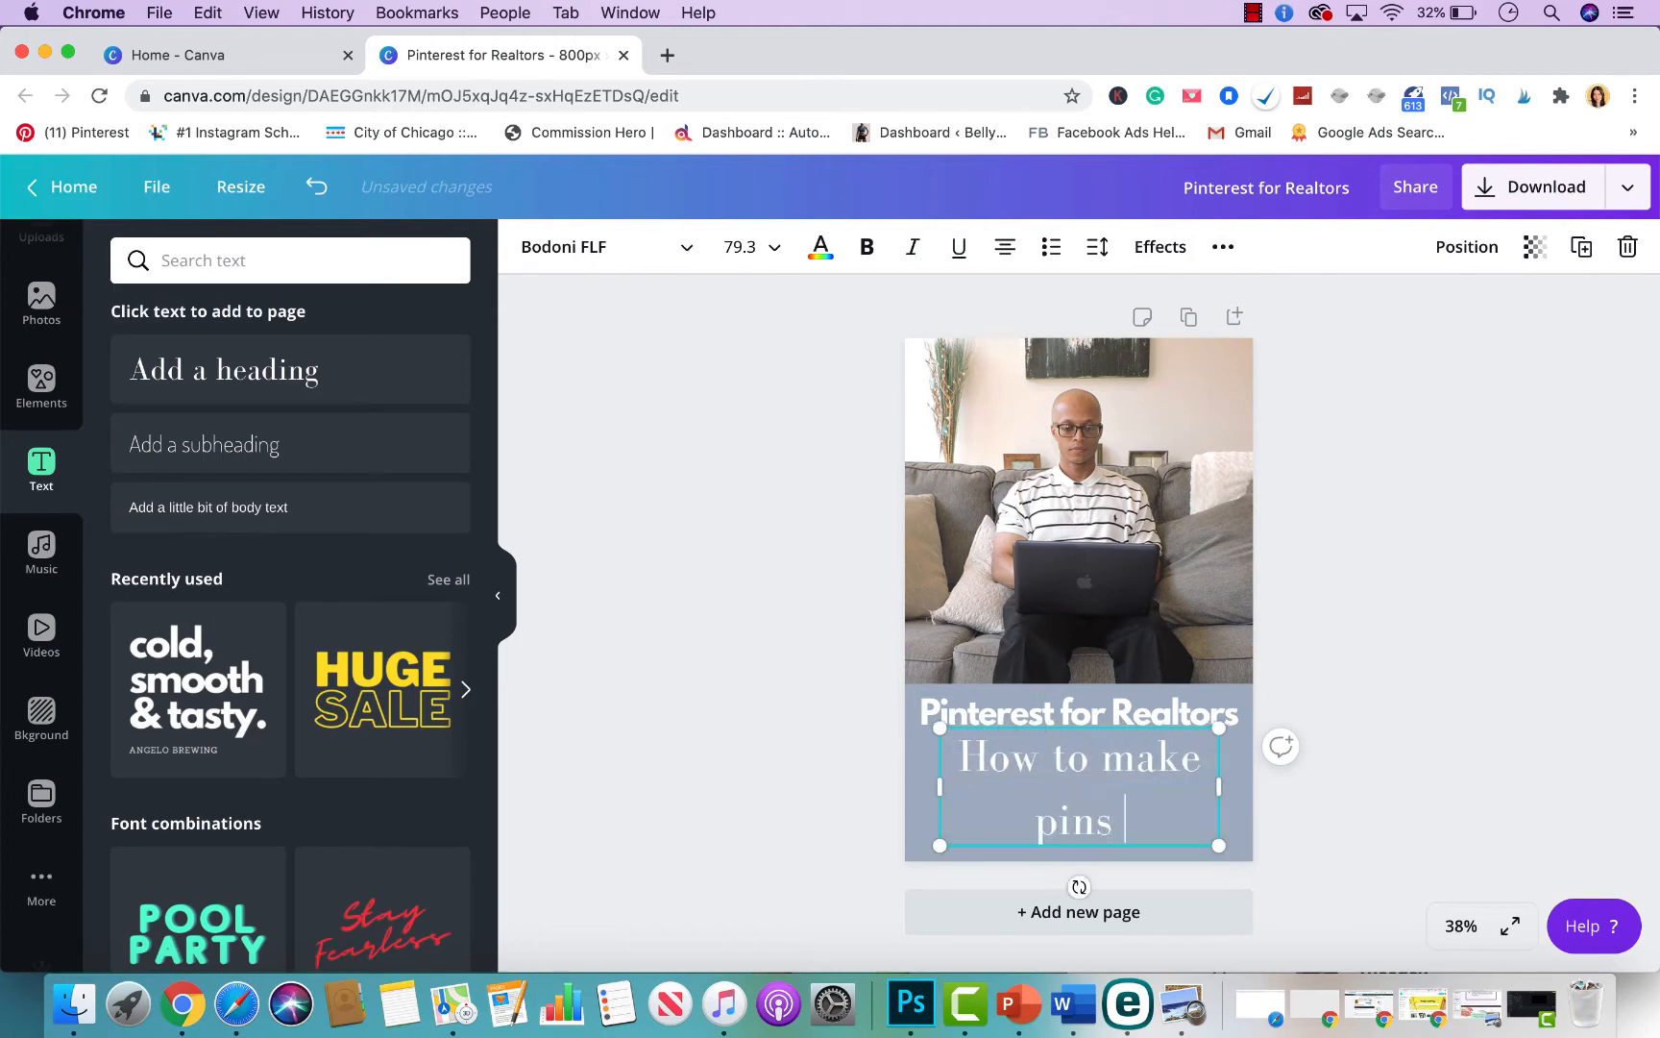
- Continue the heading's text with "for your real estate business", in lowercase and without an exclamation mark
text( for your Real es)
key(BackSpace)
key(BackSpace)
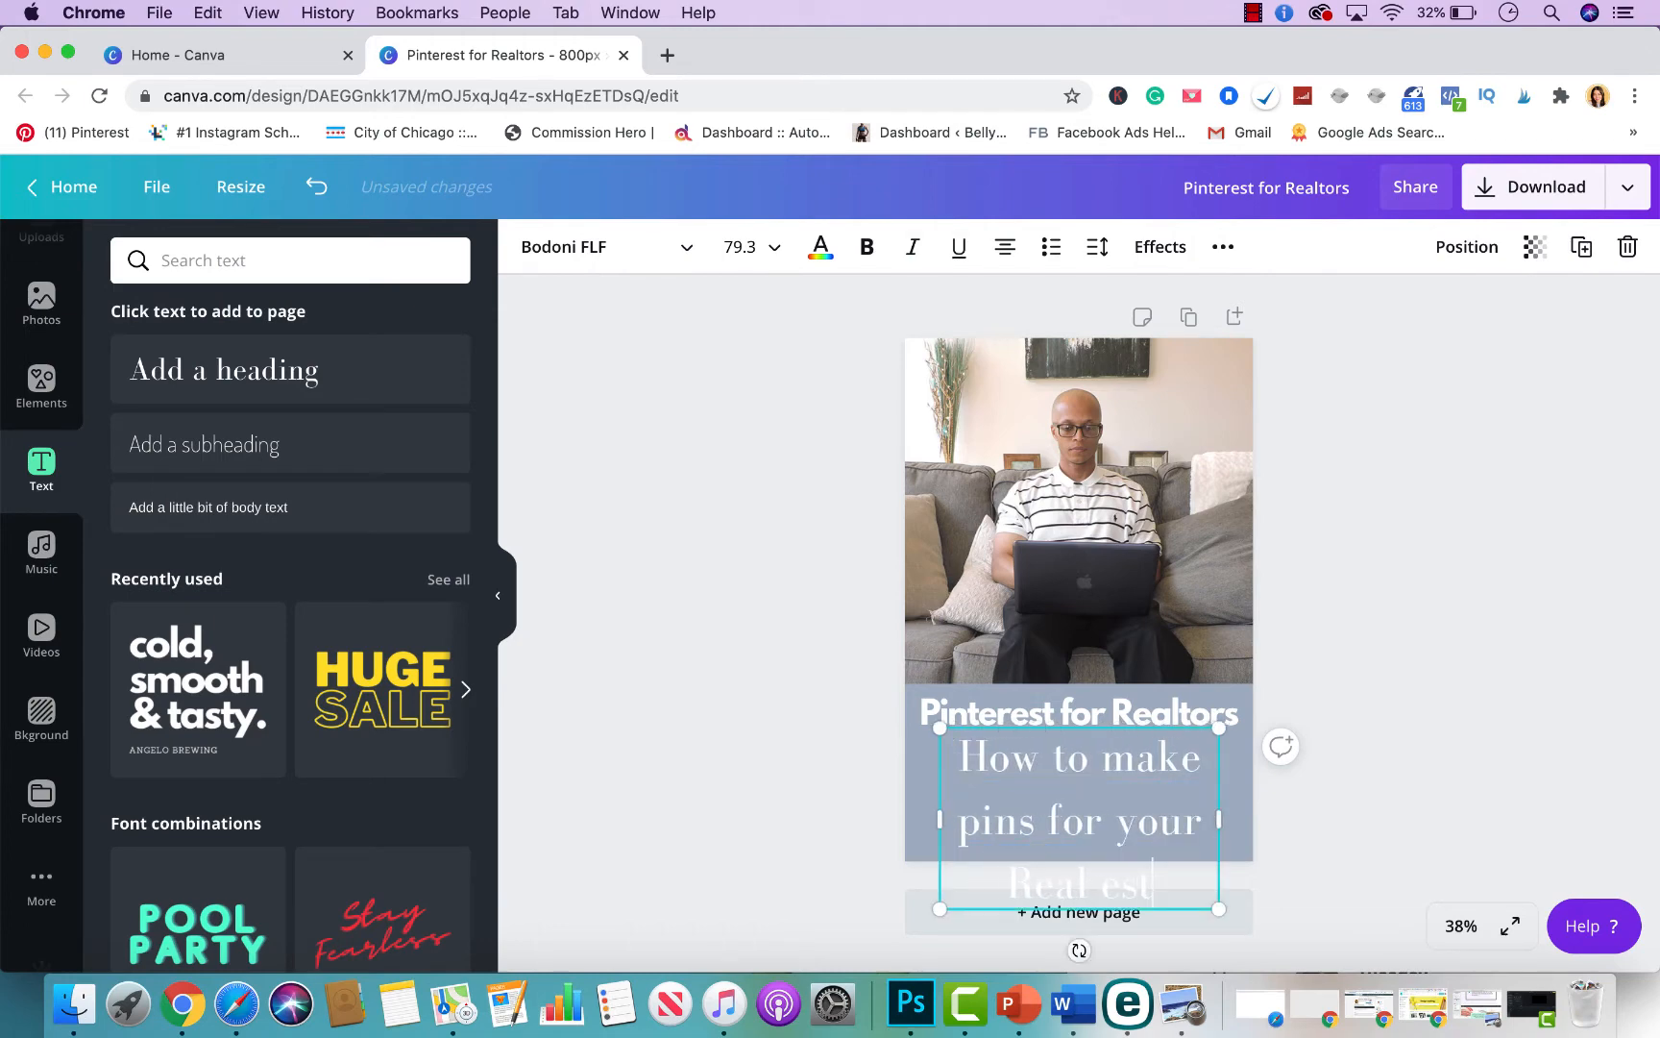
key(BackSpace)
key(BackSpace)
text(re)
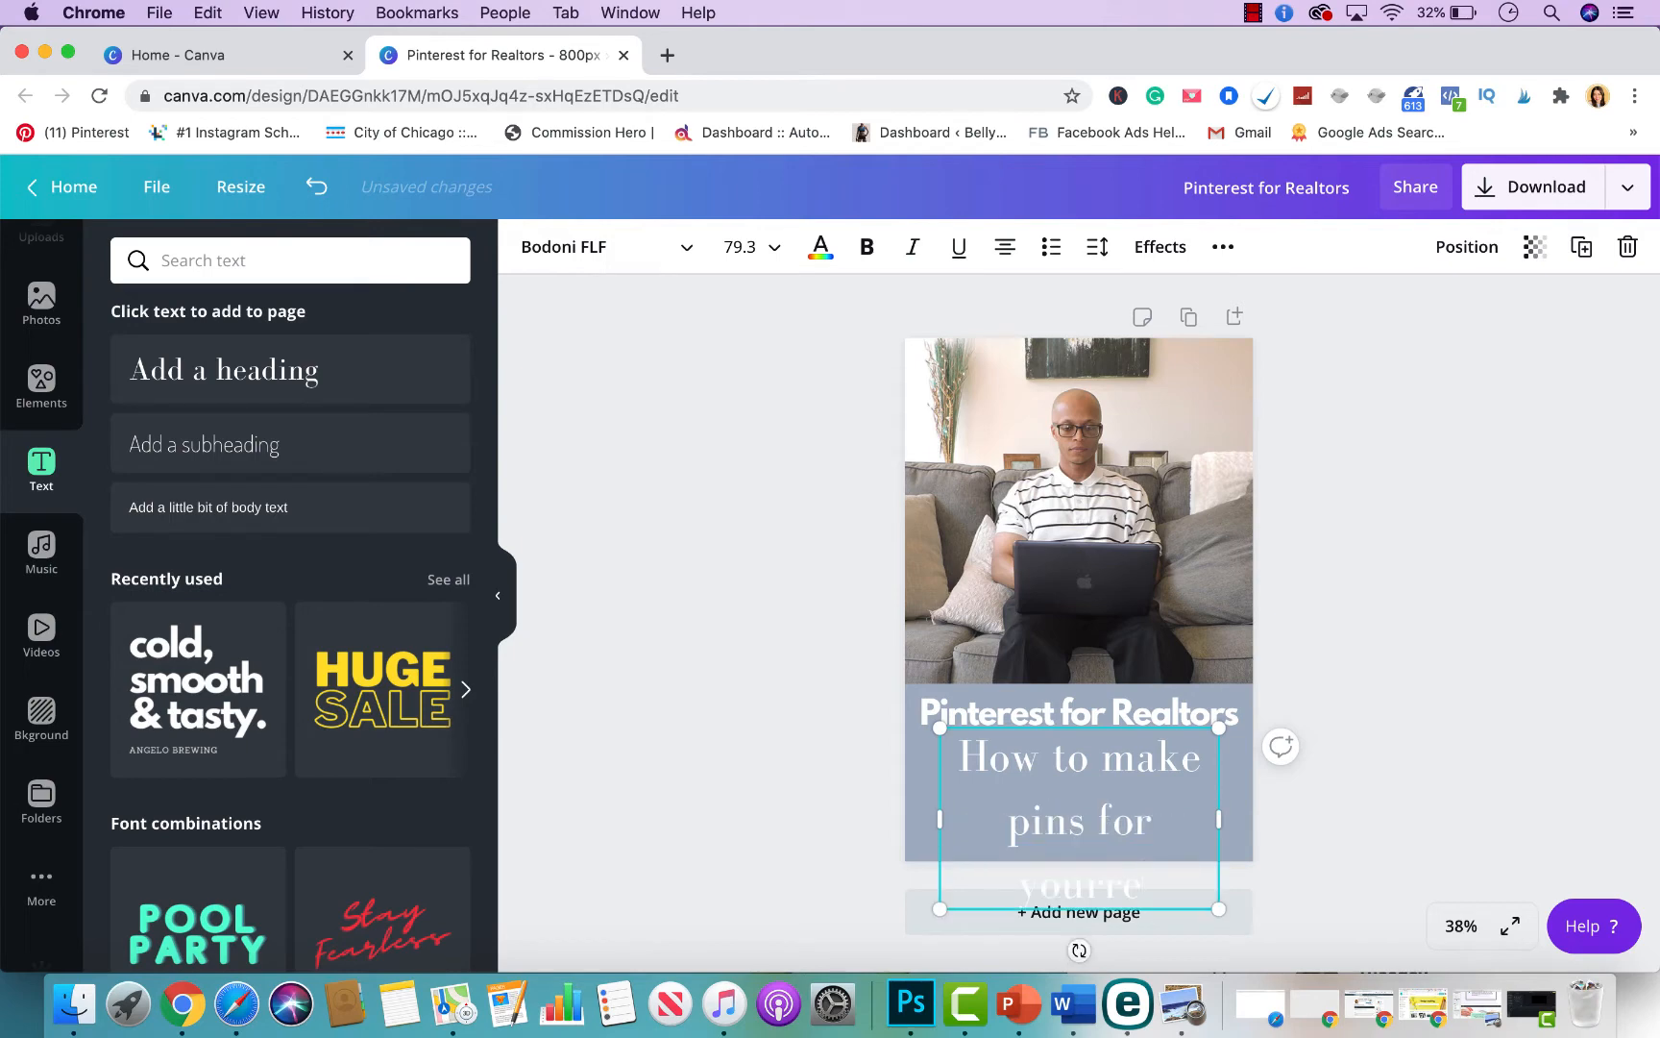
key(BackSpace)
key(BackSpace)
text(res)
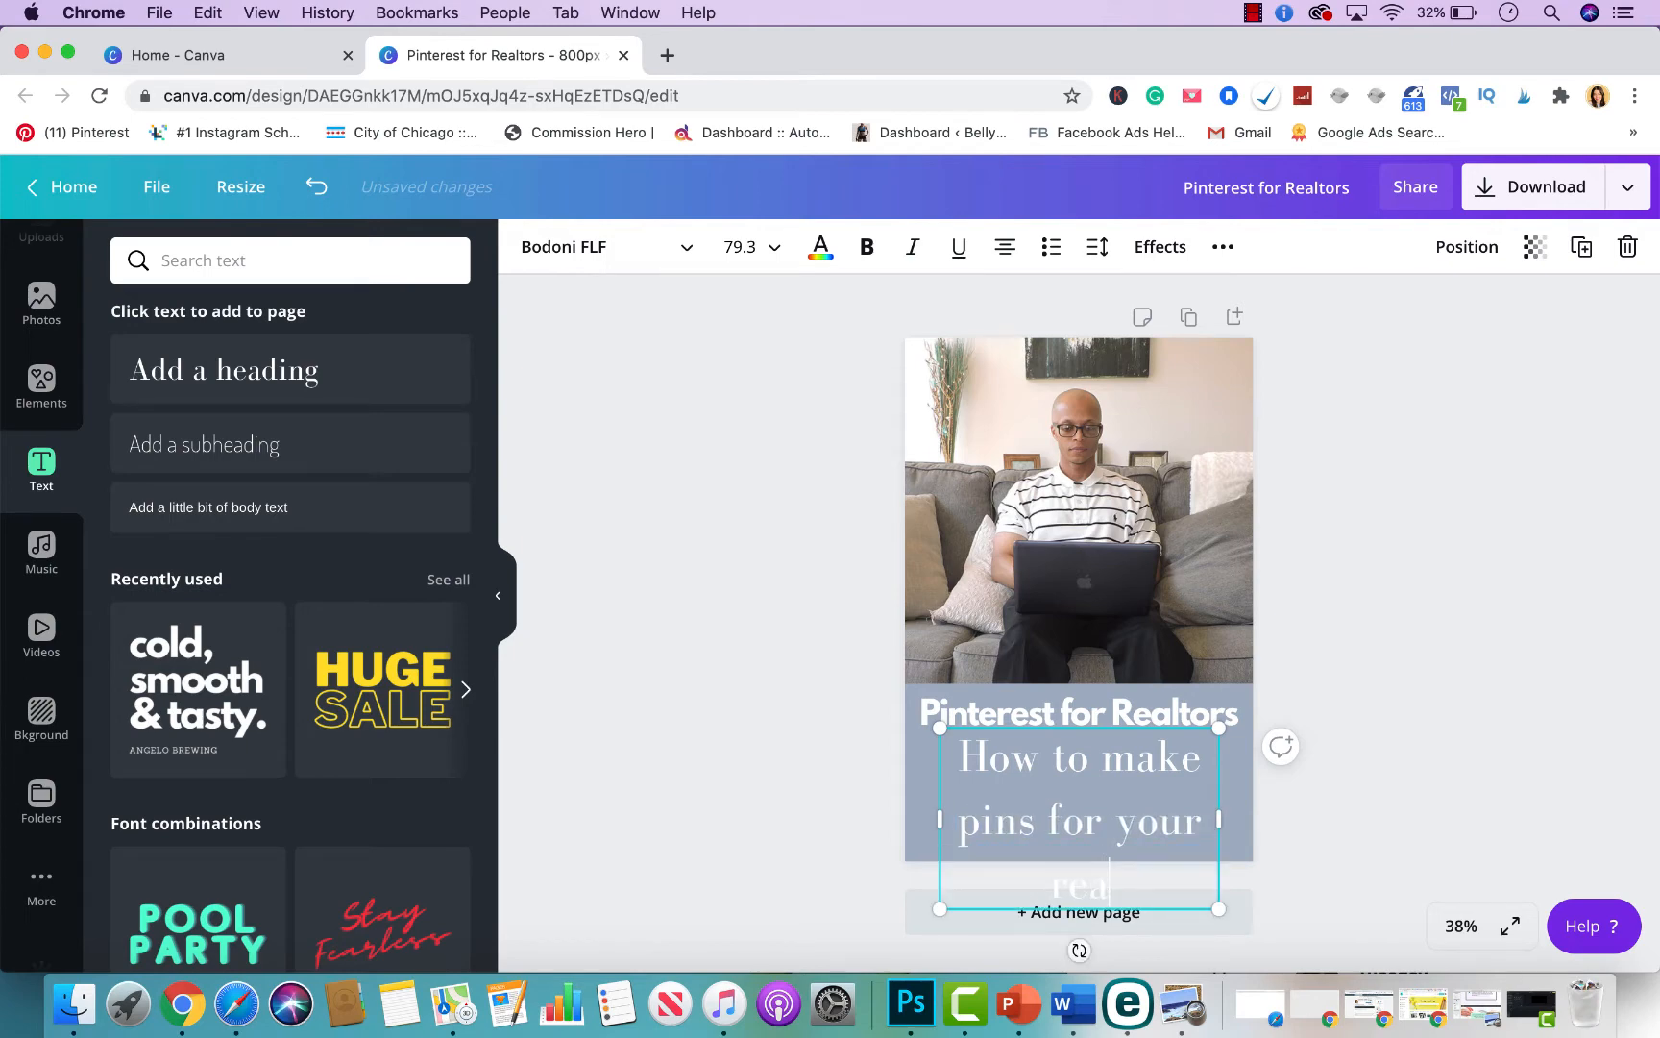
text(l estate business!)
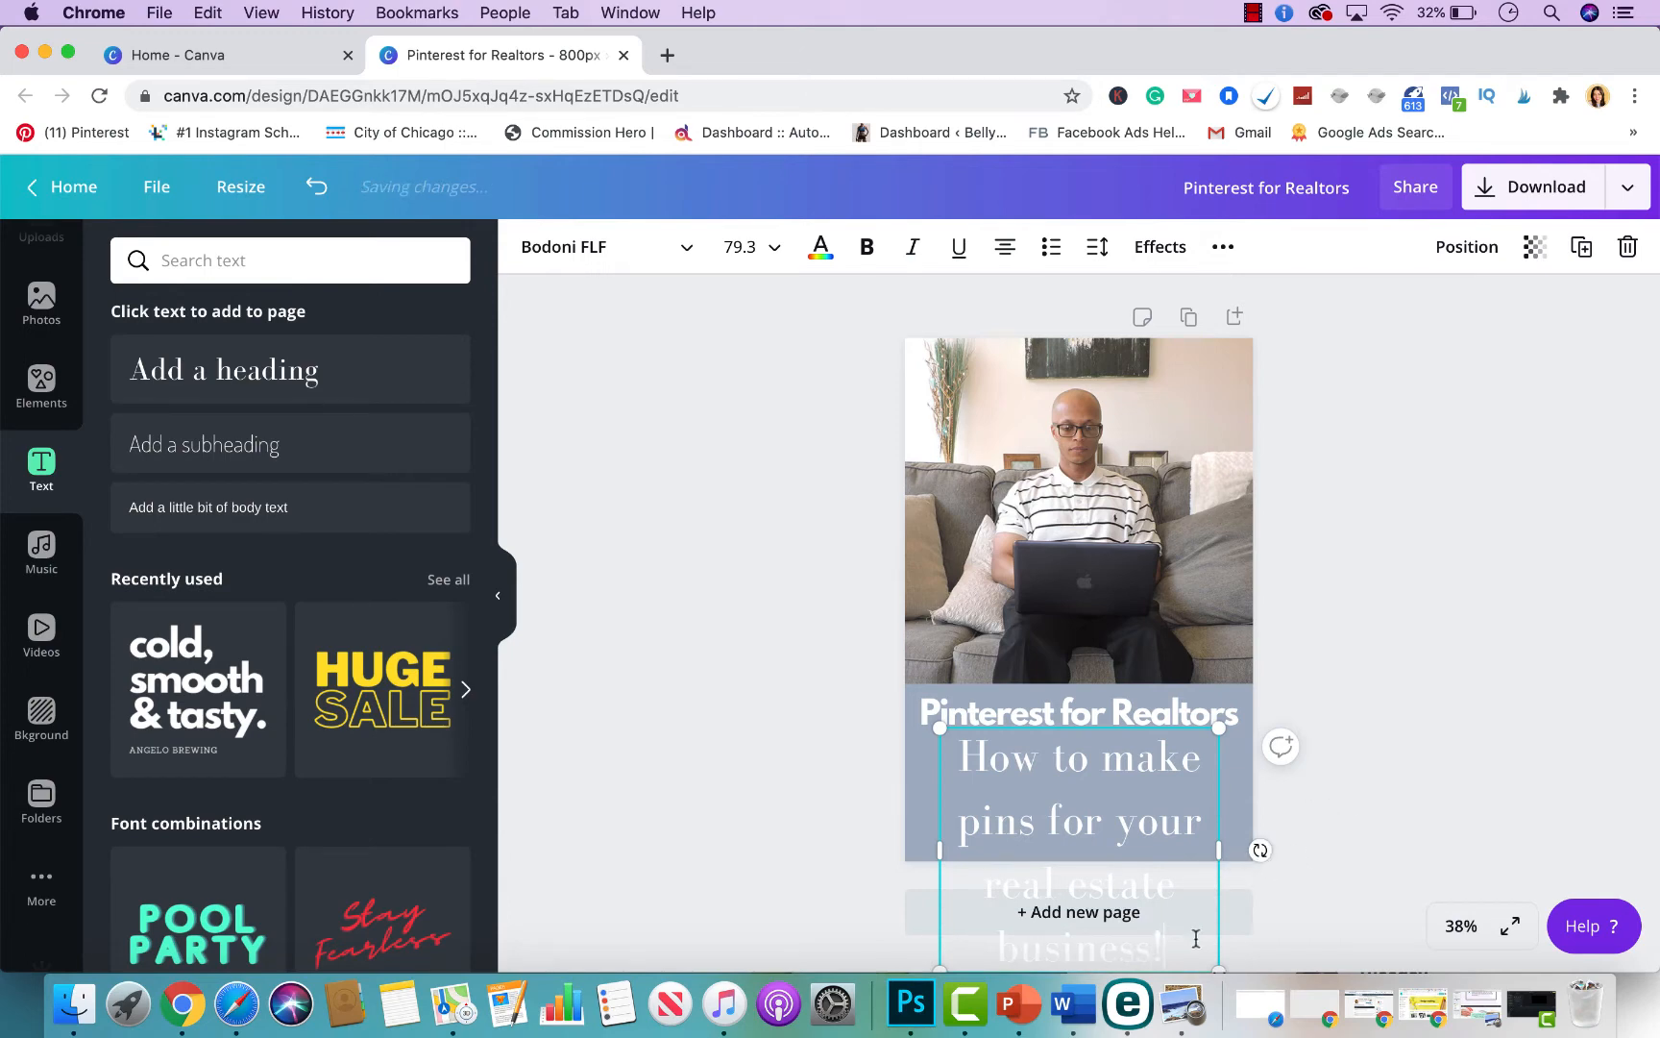
key(BackSpace)
- Set the whole subtitle's font size to 60 and tighten its line spacing so it fits inside the block
drag(1159, 944, 1006, 789)
click(745, 246)
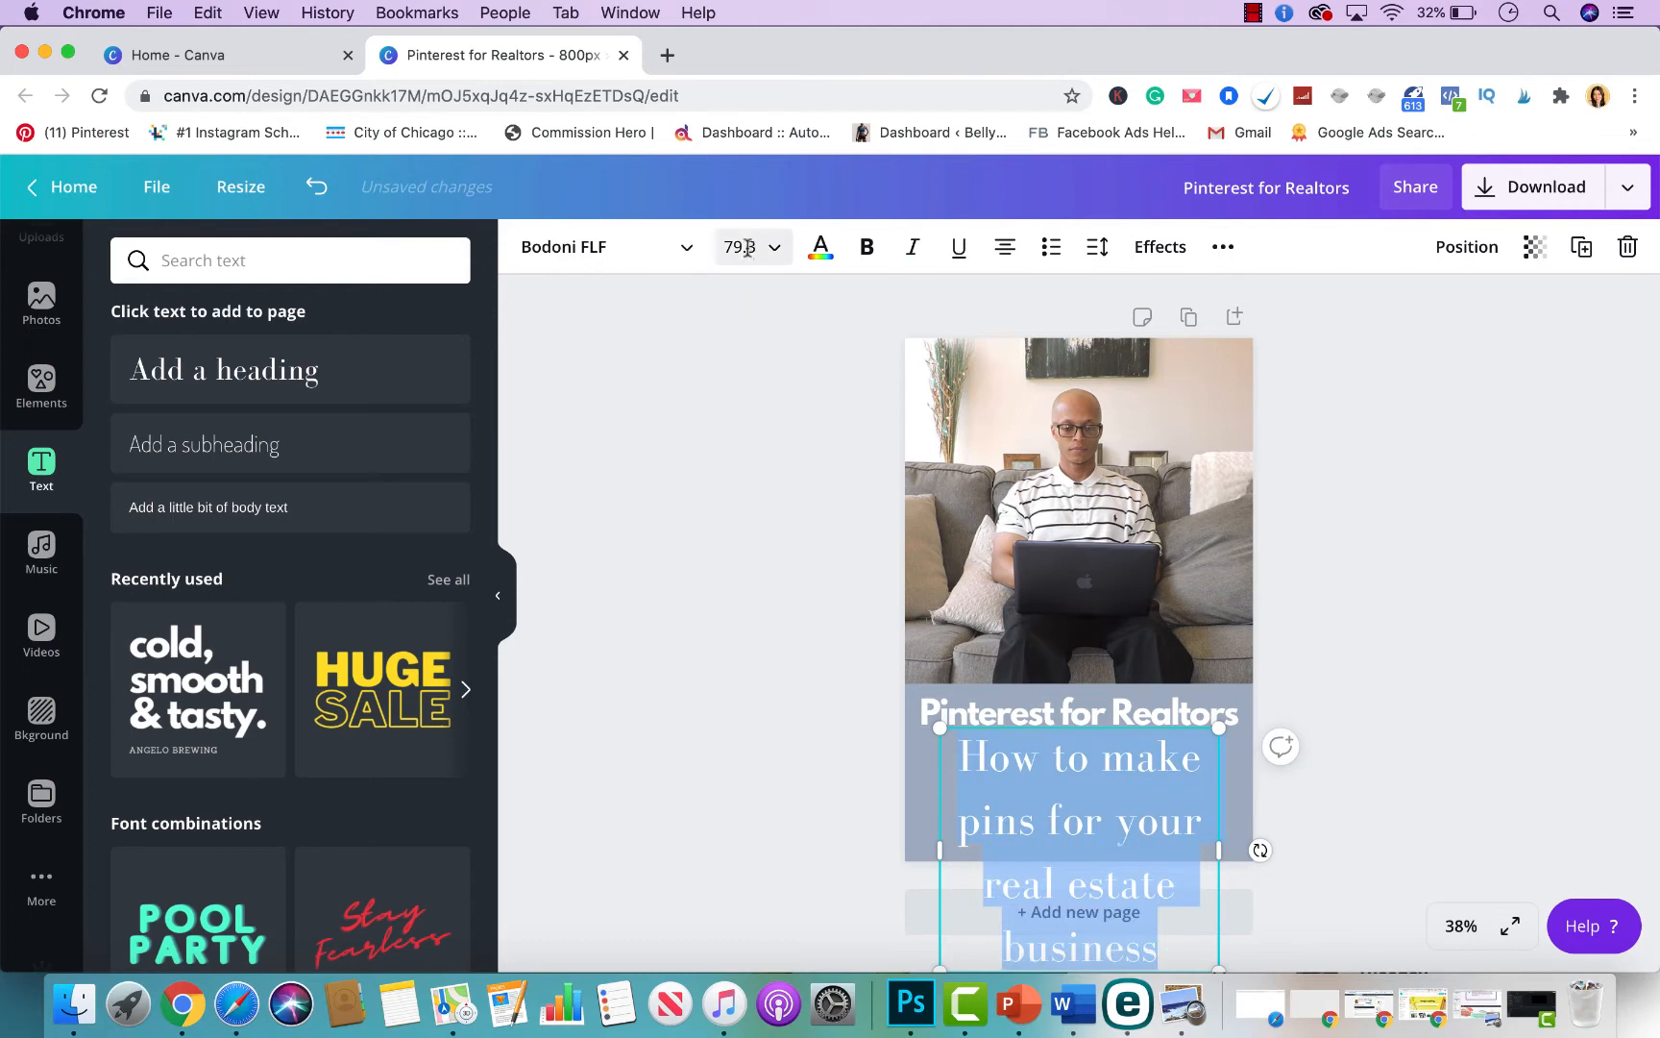
key(Return)
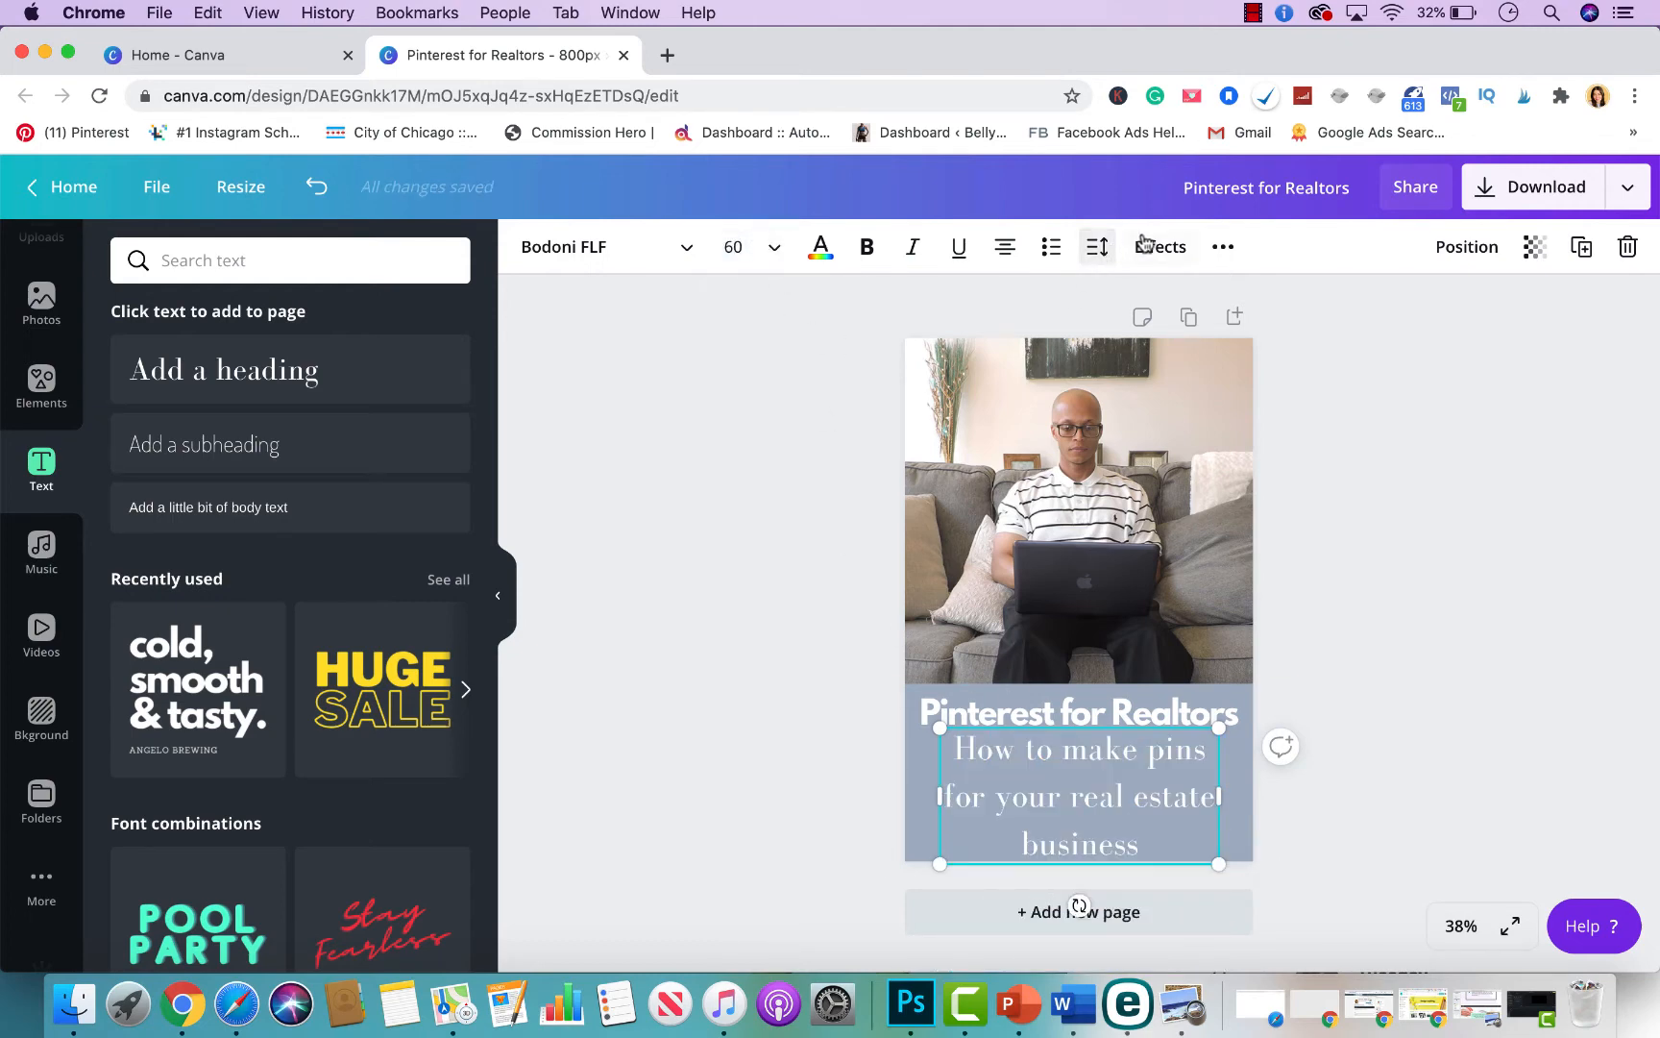
click(1096, 247)
drag(1247, 328, 1243, 374)
click(1419, 668)
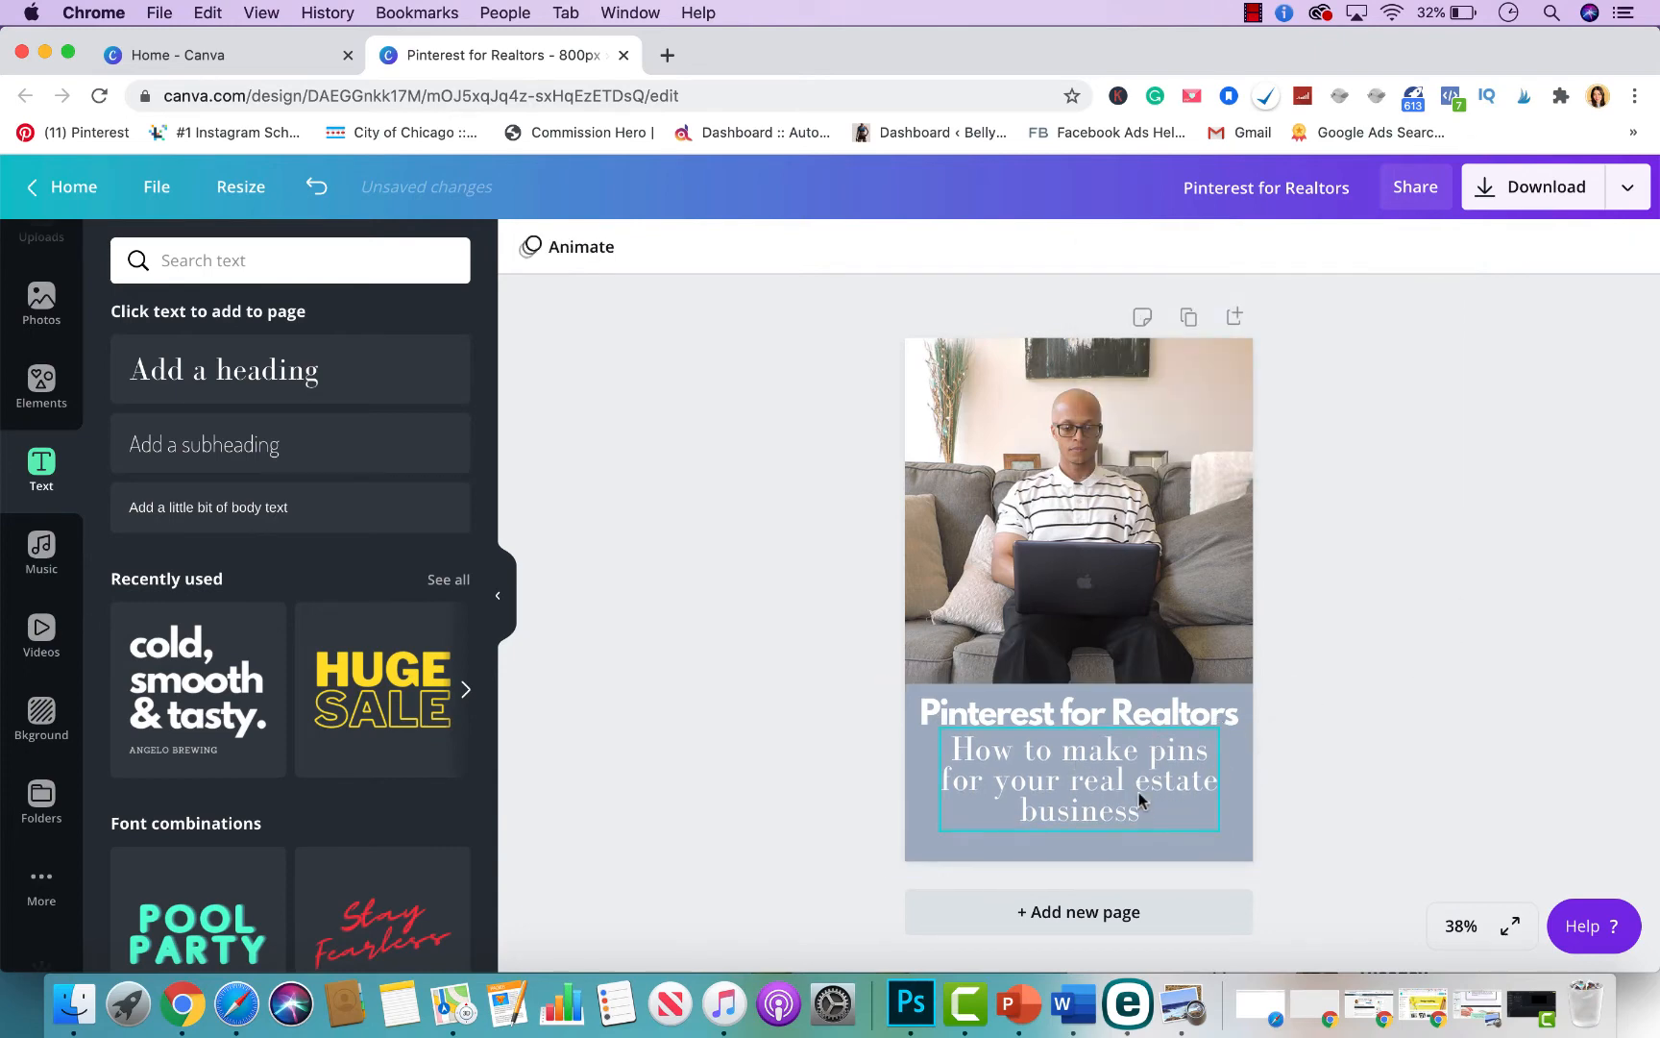
- Arrange the subtitle as "How to make pins / for your / real estate business", widen its box slightly and place it a little lower under the title
click(1081, 777)
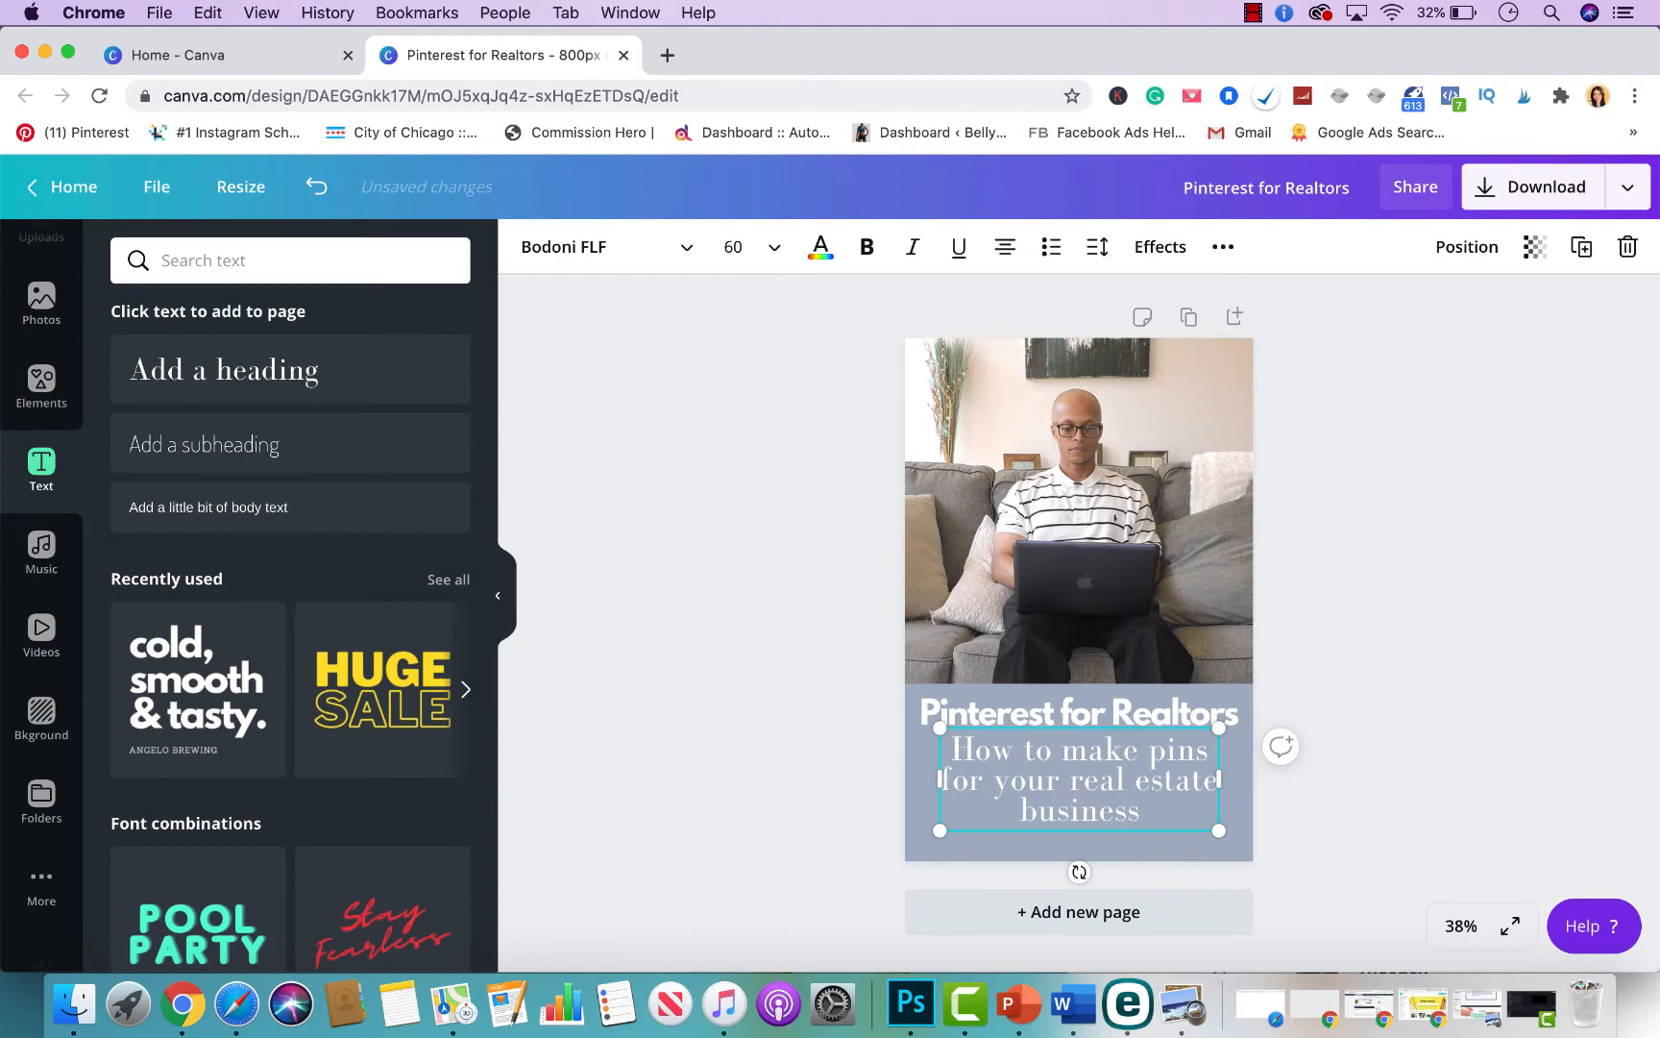
click(1076, 780)
key(Return)
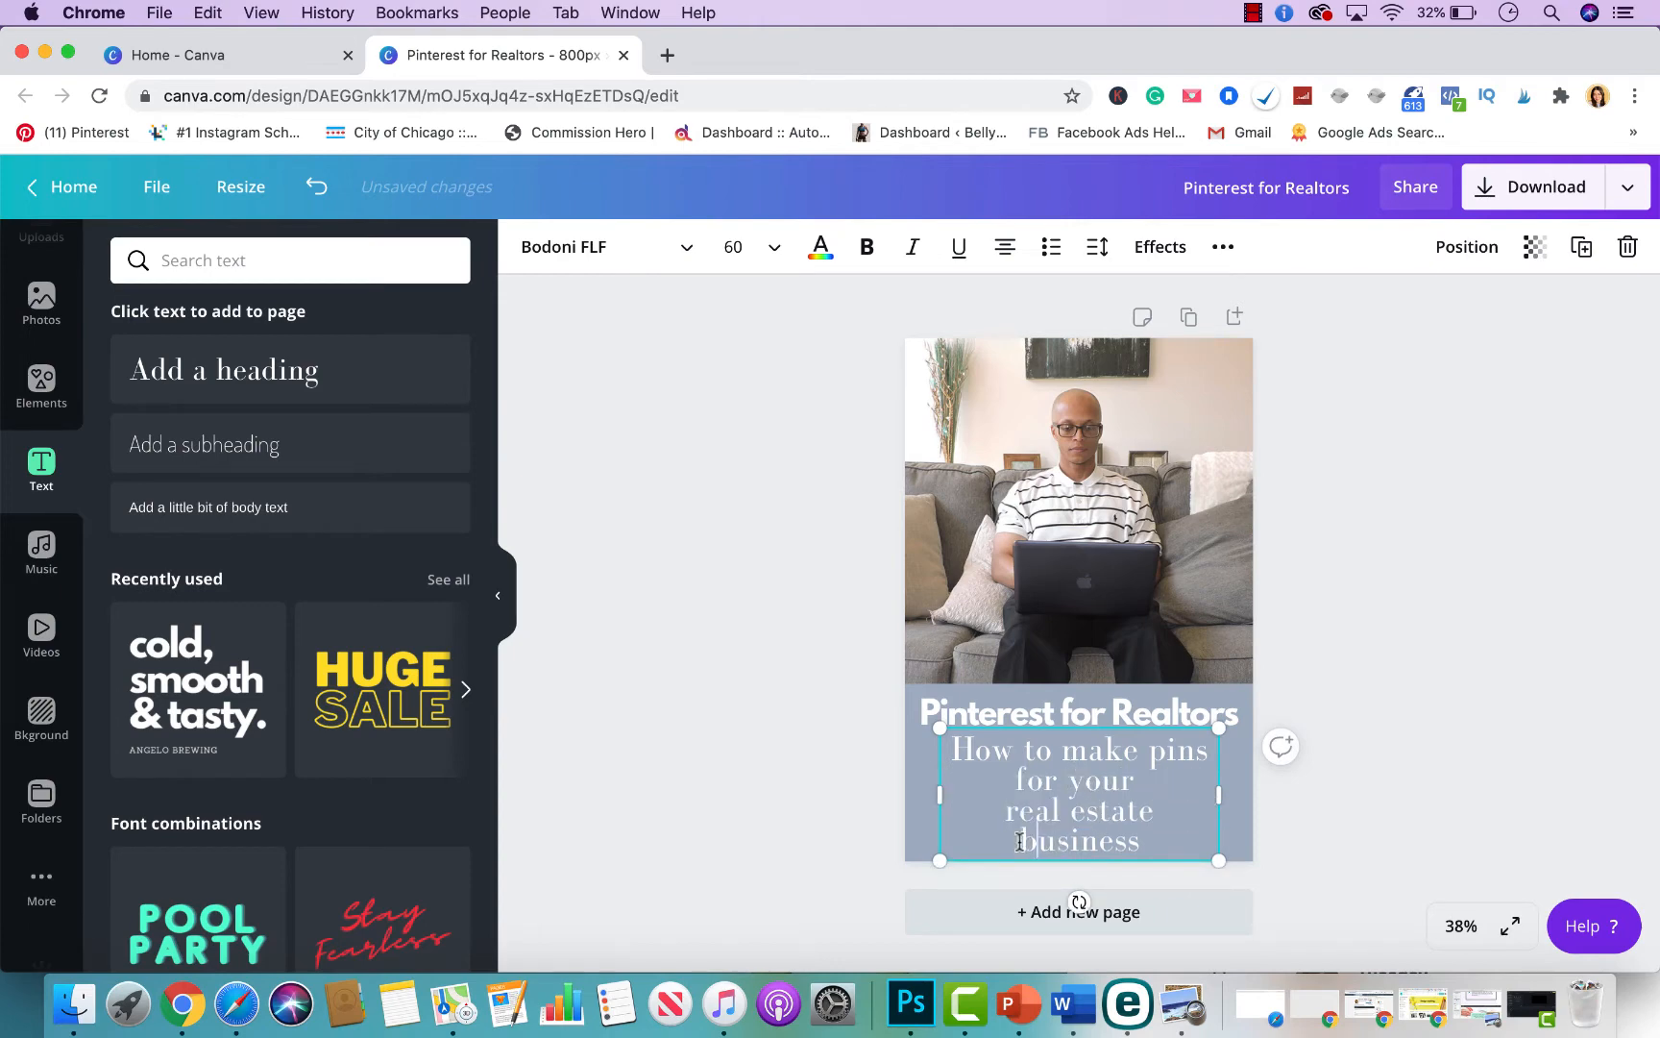
key(BackSpace)
key(Return)
key(BackSpace)
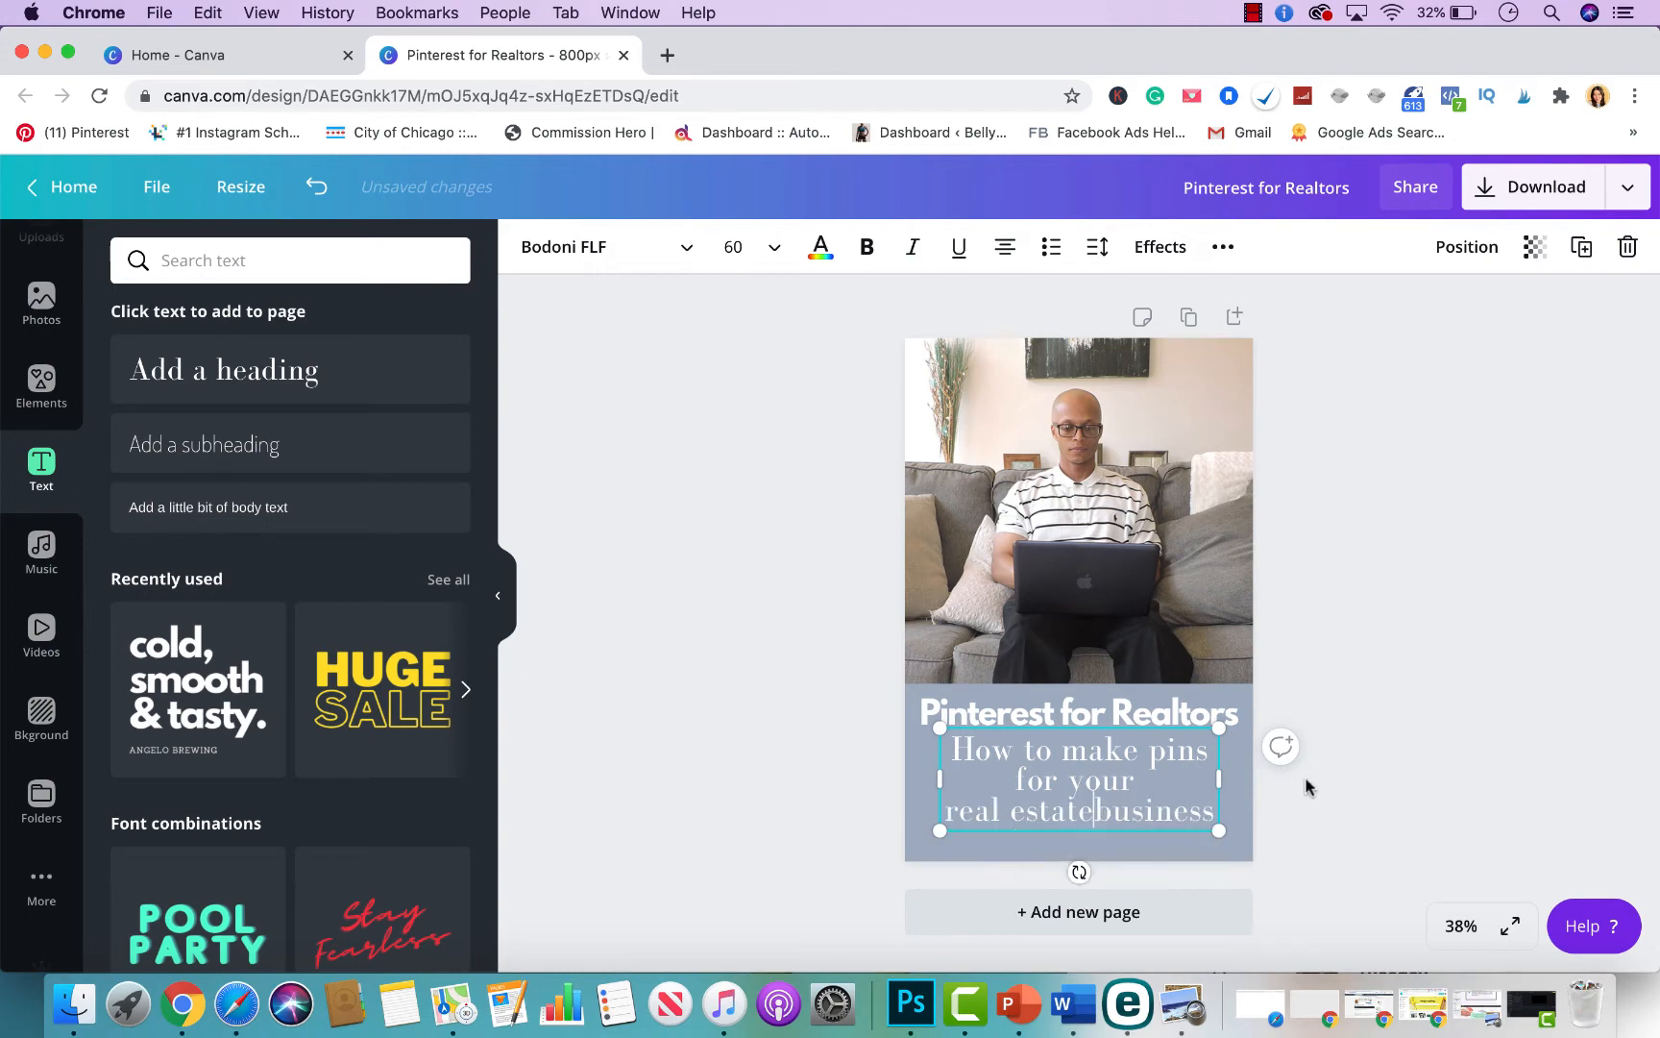
drag(1223, 775, 1188, 797)
click(1420, 679)
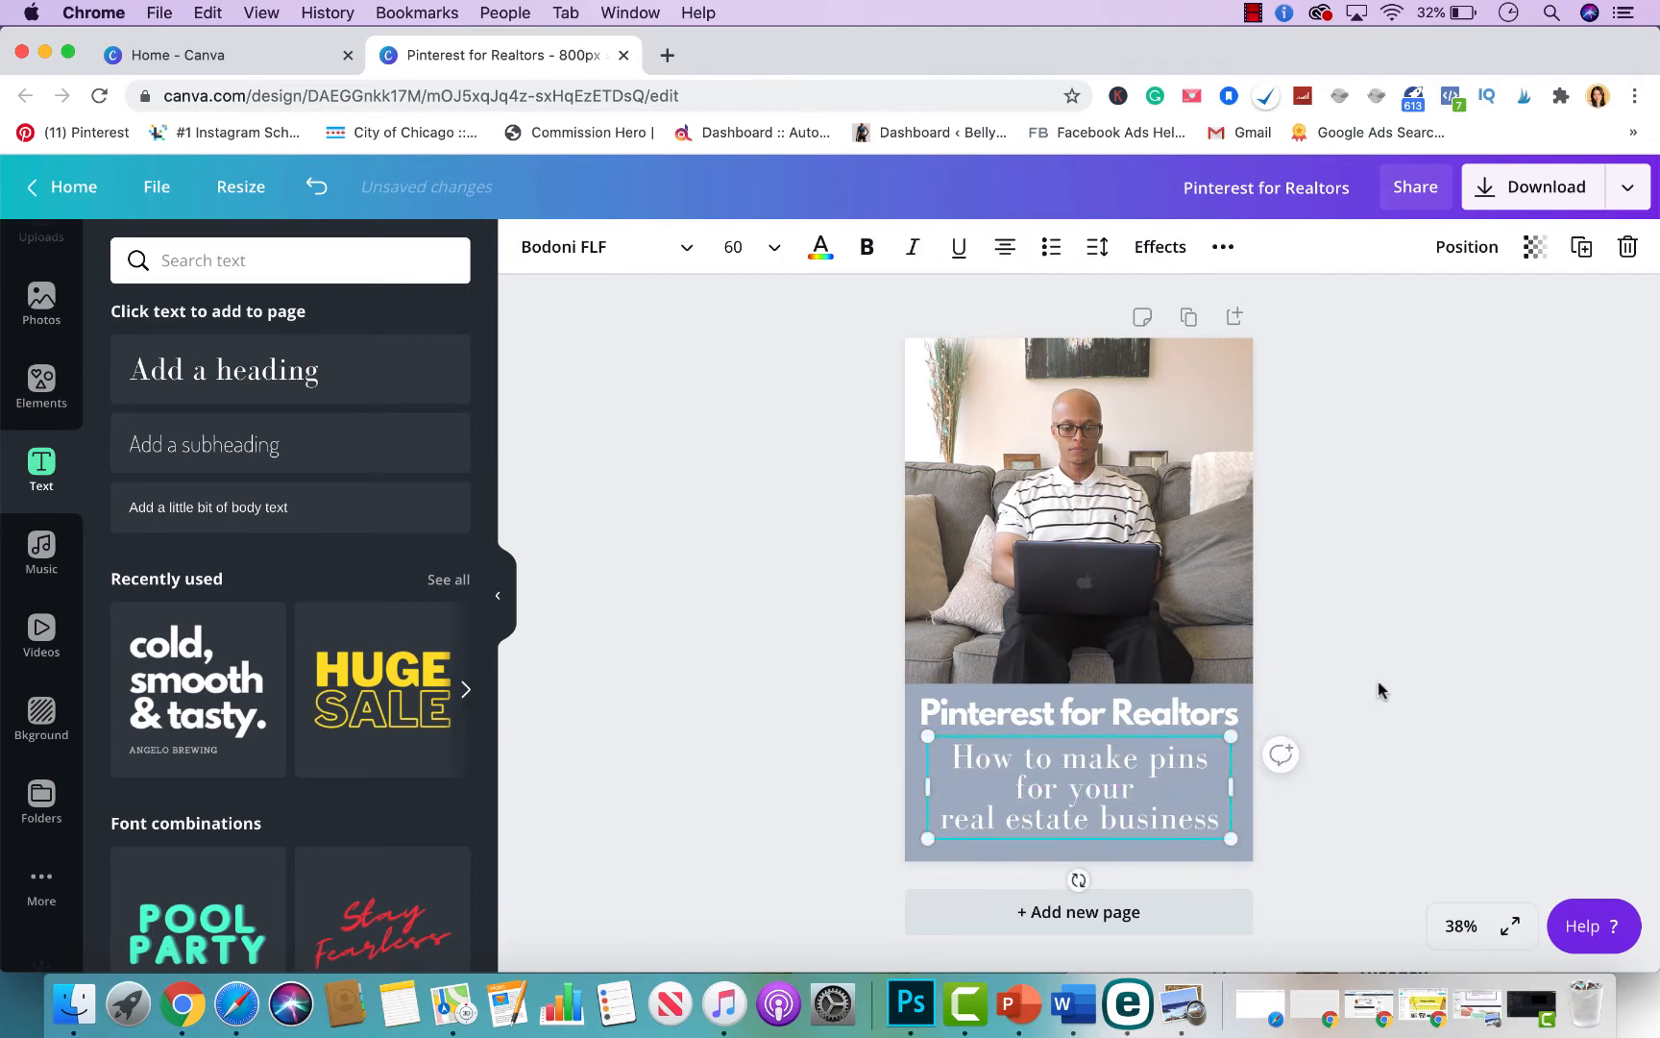
click(1467, 636)
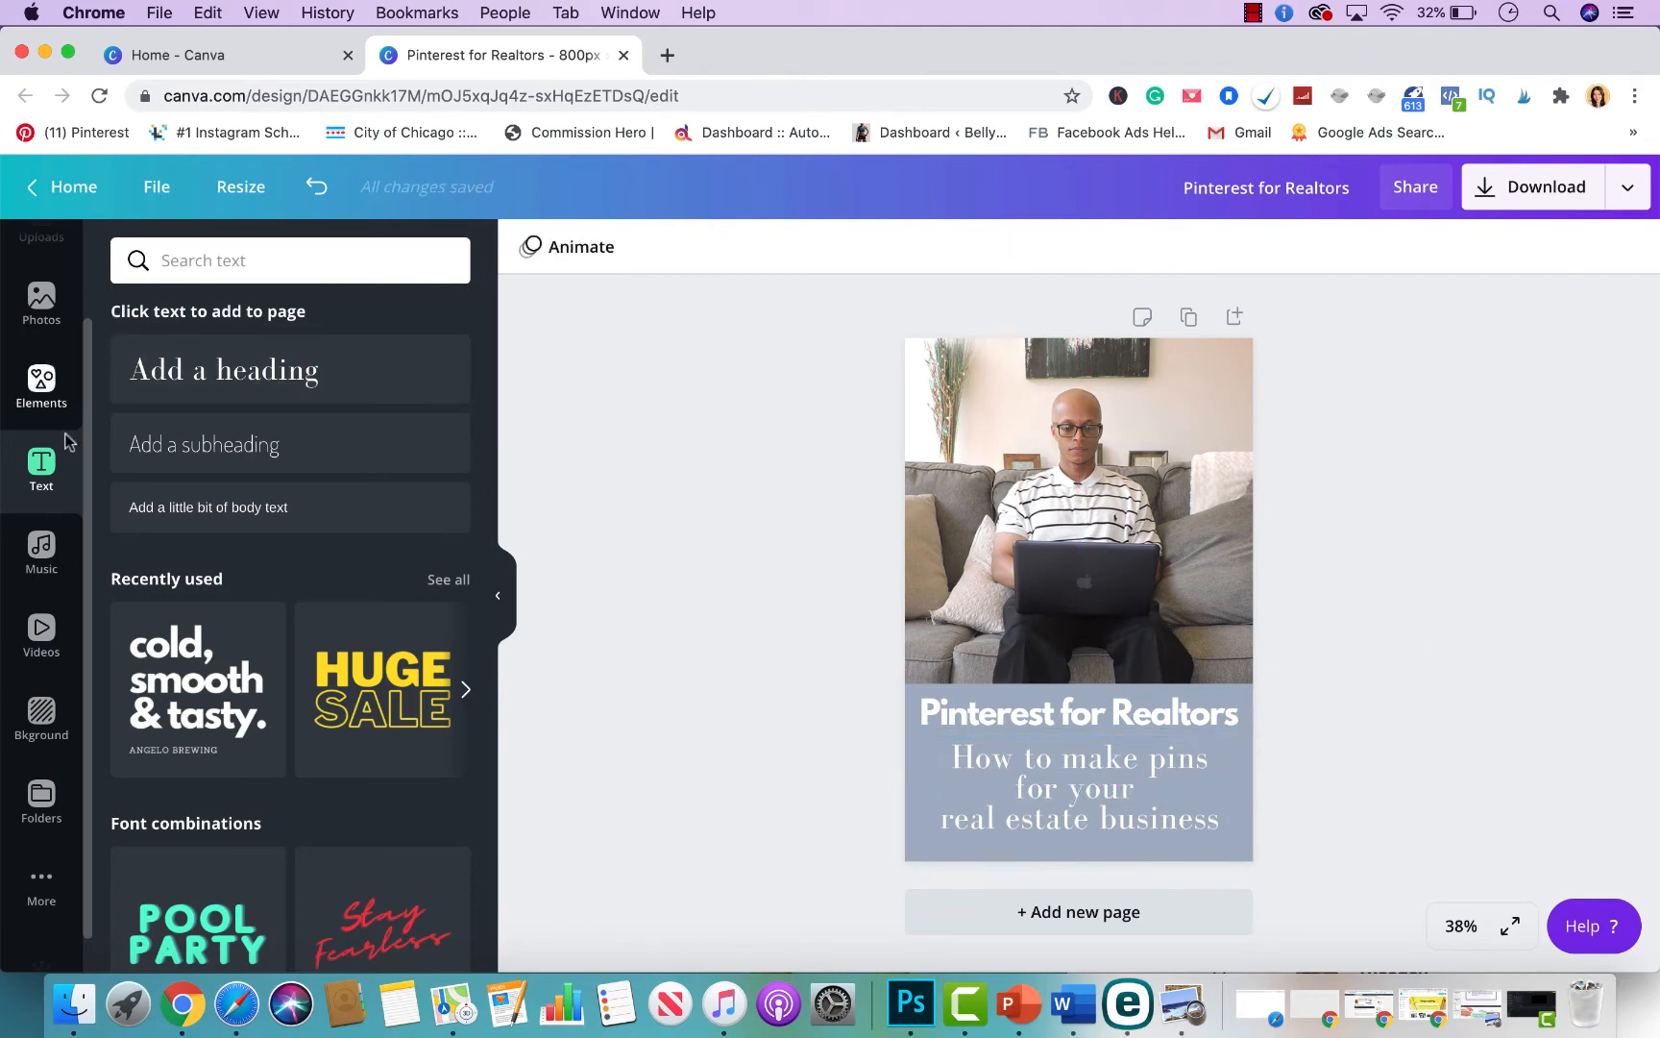
- Make the subtitle bold and widen its text box to about the full page width
click(1101, 774)
click(867, 247)
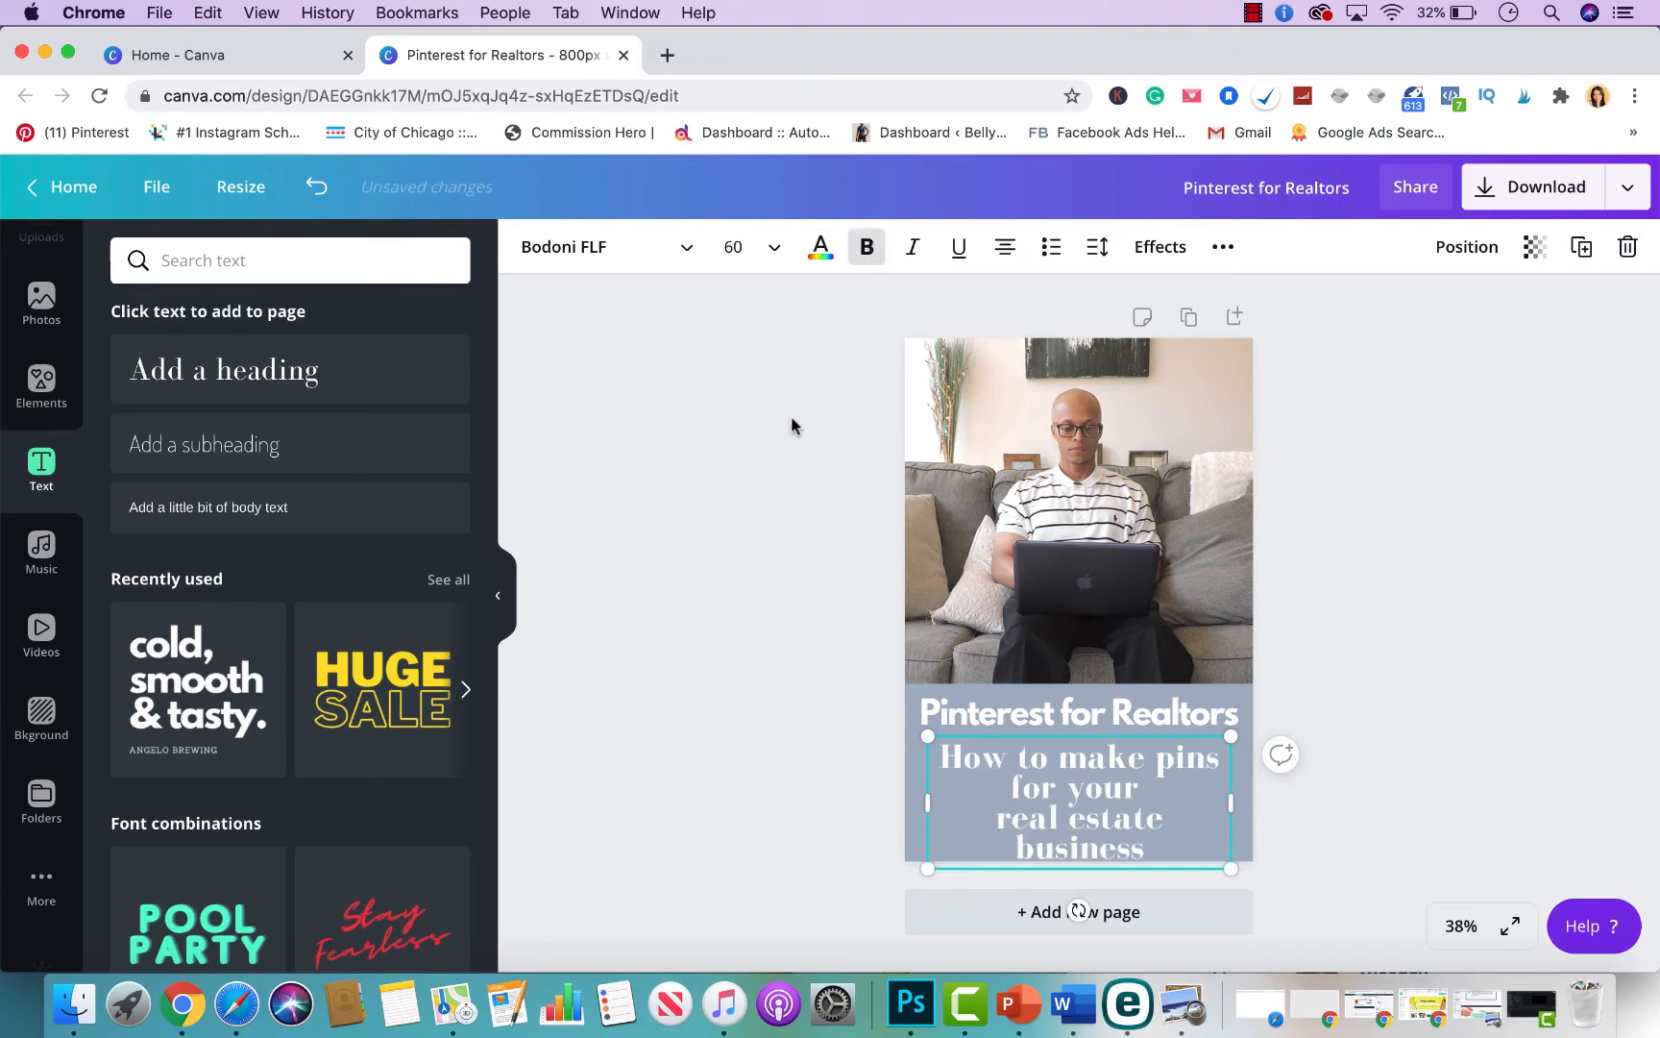
drag(921, 798, 882, 800)
click(1503, 703)
- Insert a line break after "pins" so that "for your" sits on its own line in the subtitle
drag(1087, 786, 1146, 774)
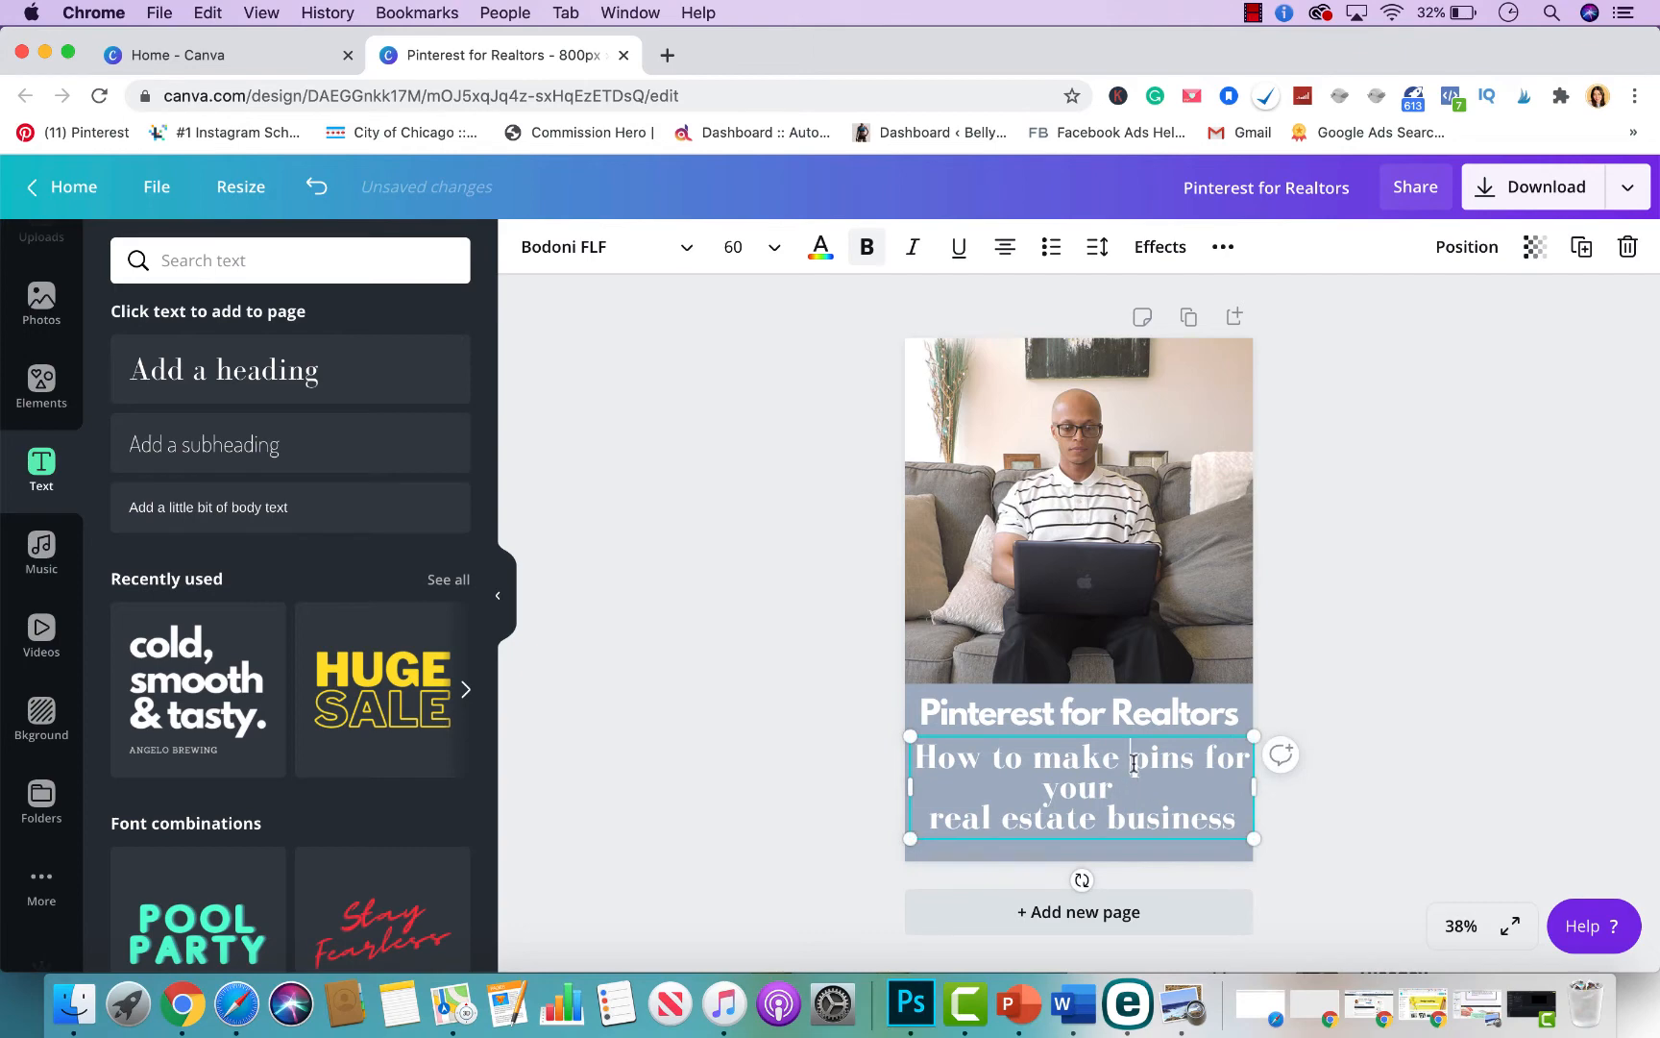
key(Return)
key(BackSpace)
key(Return)
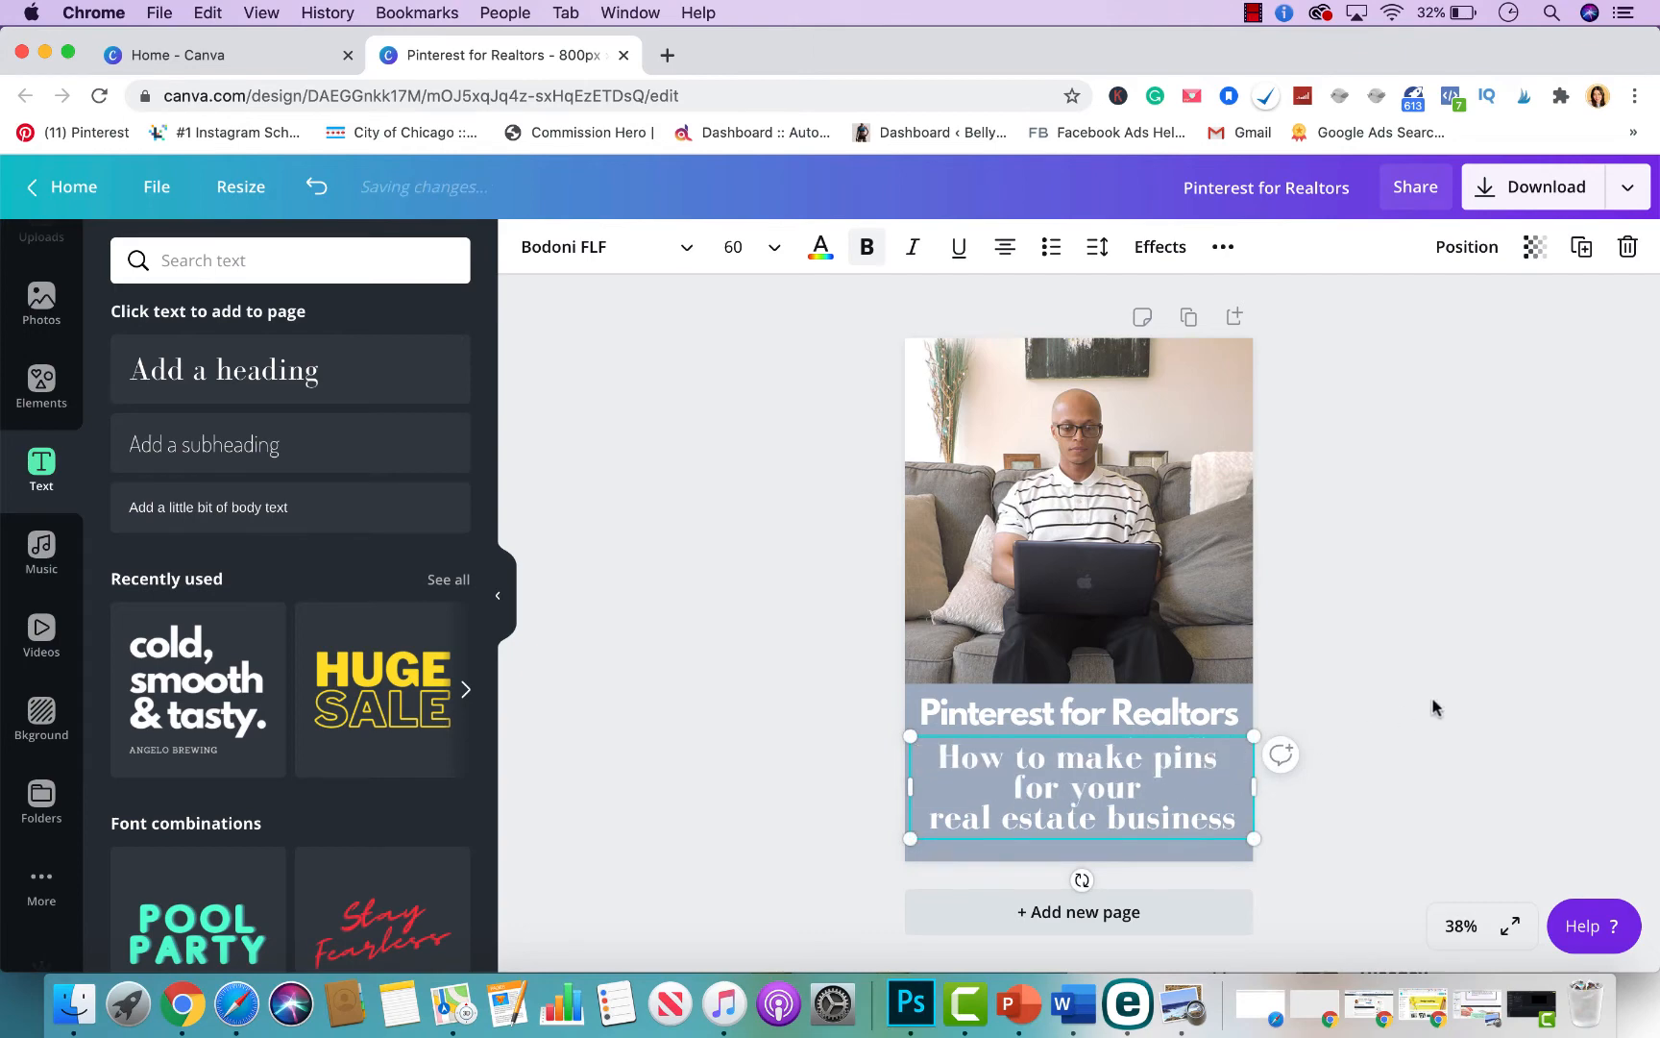
click(1452, 705)
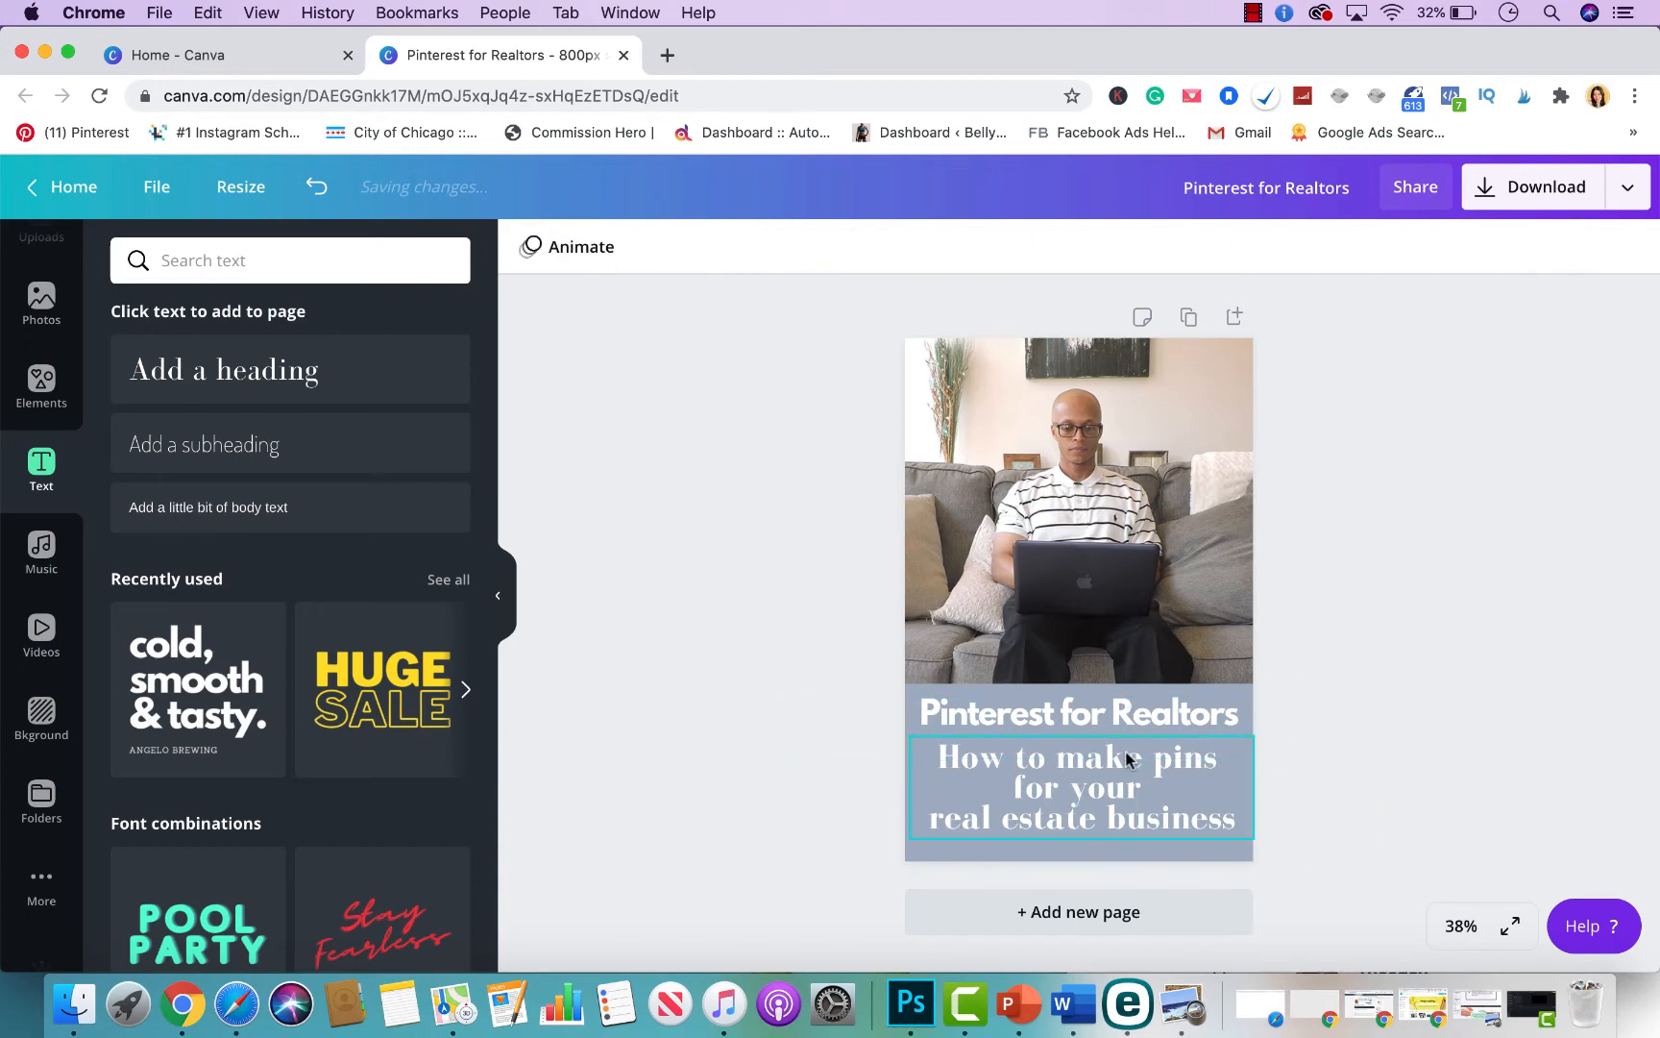
- Shorten the subtitle to "Make pins for your real estate business", split over two lines after "your"
click(1152, 761)
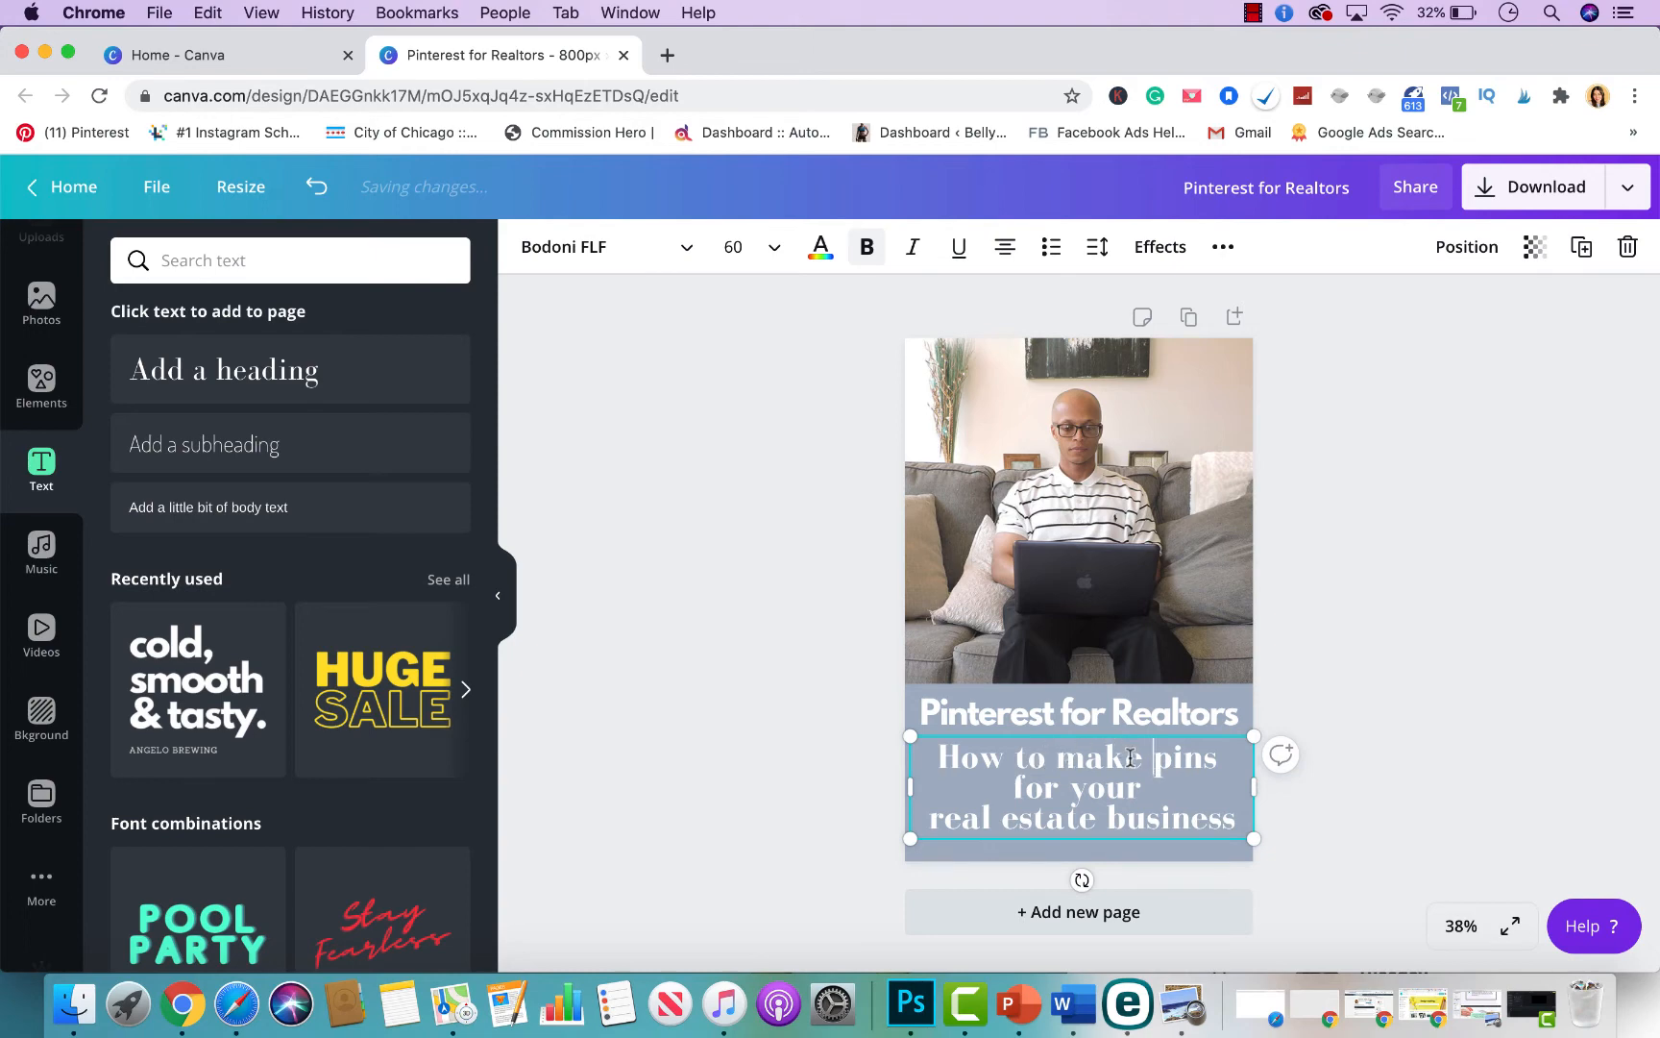
key(BackSpace)
text(M)
key(BackSpace)
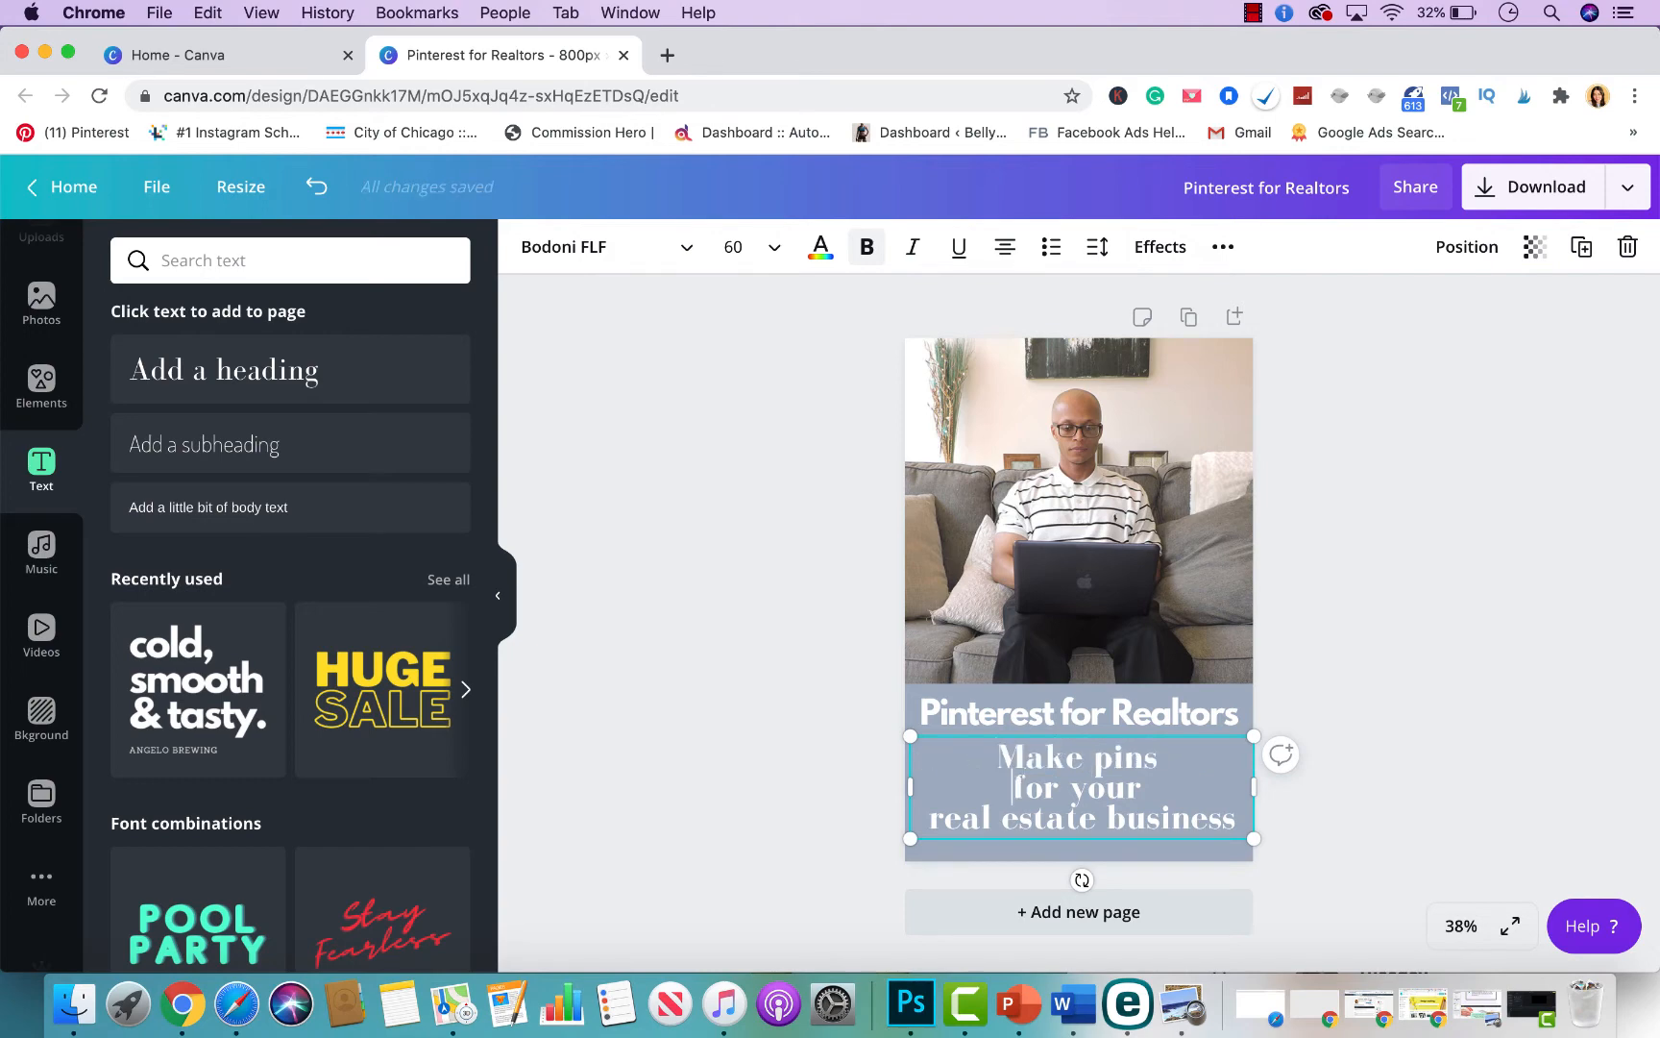
key(BackSpace)
click(1430, 632)
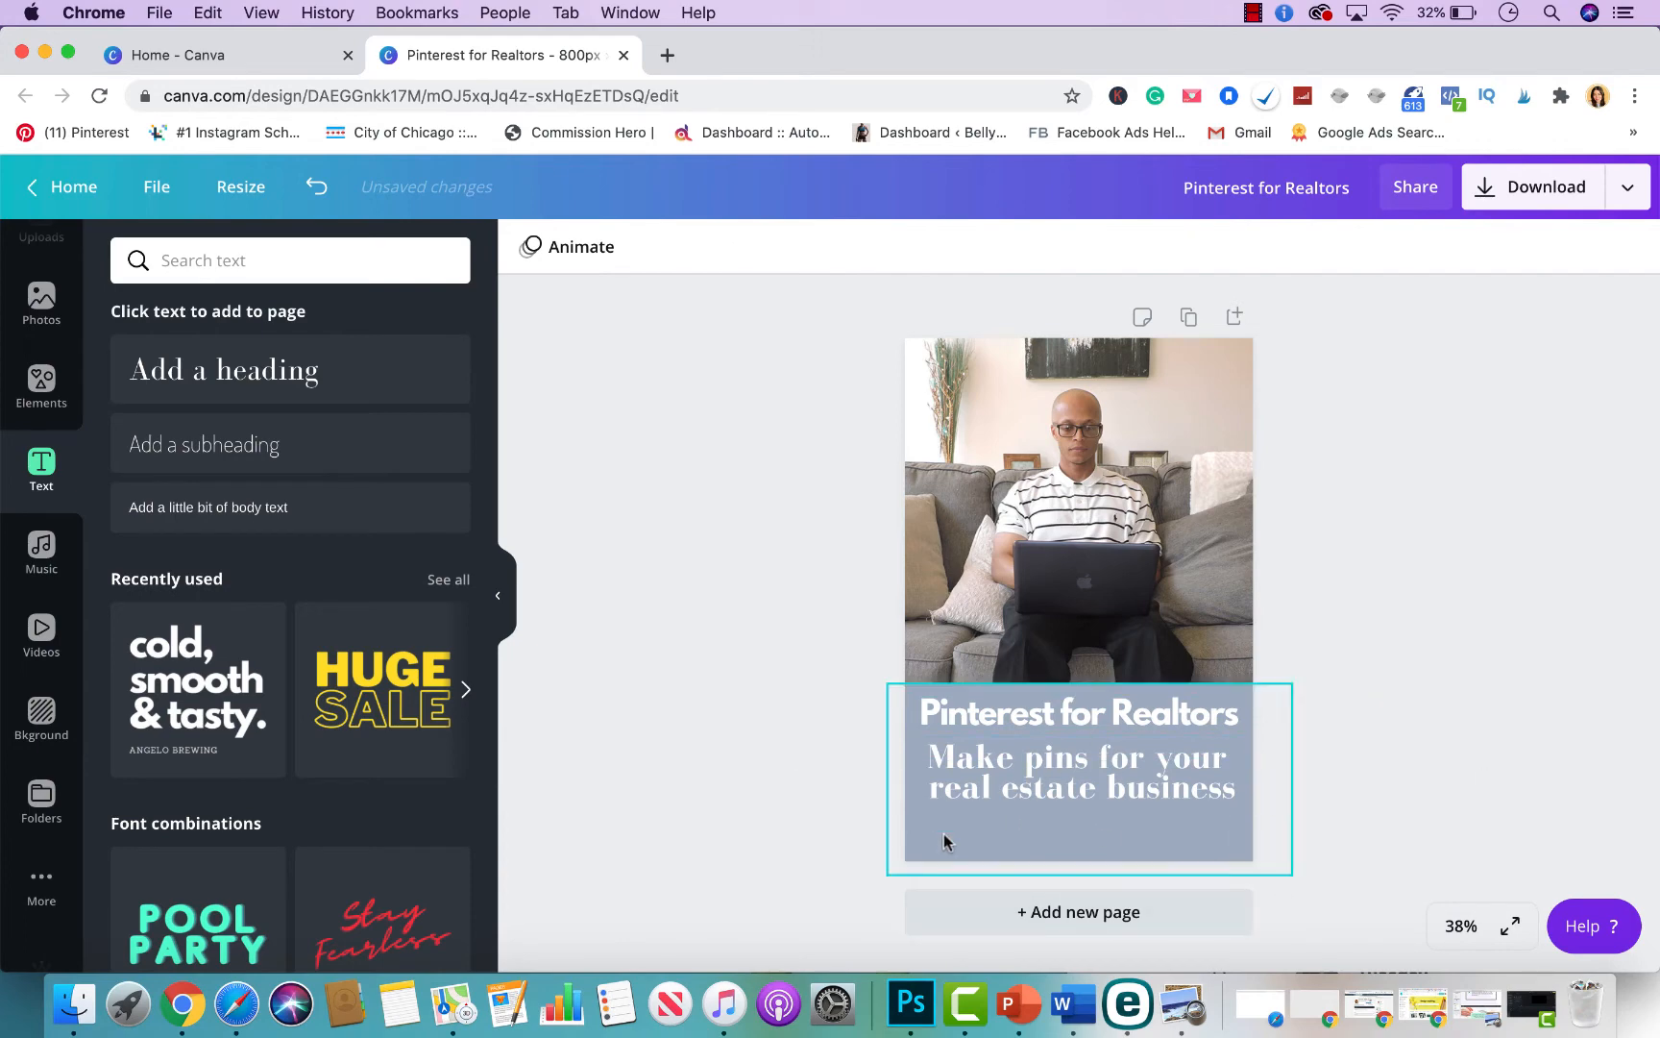
- Move the subtitle slightly down in the blue-grey block to leave a gap below the title
click(1060, 774)
drag(1060, 773, 1059, 769)
click(904, 696)
click(815, 588)
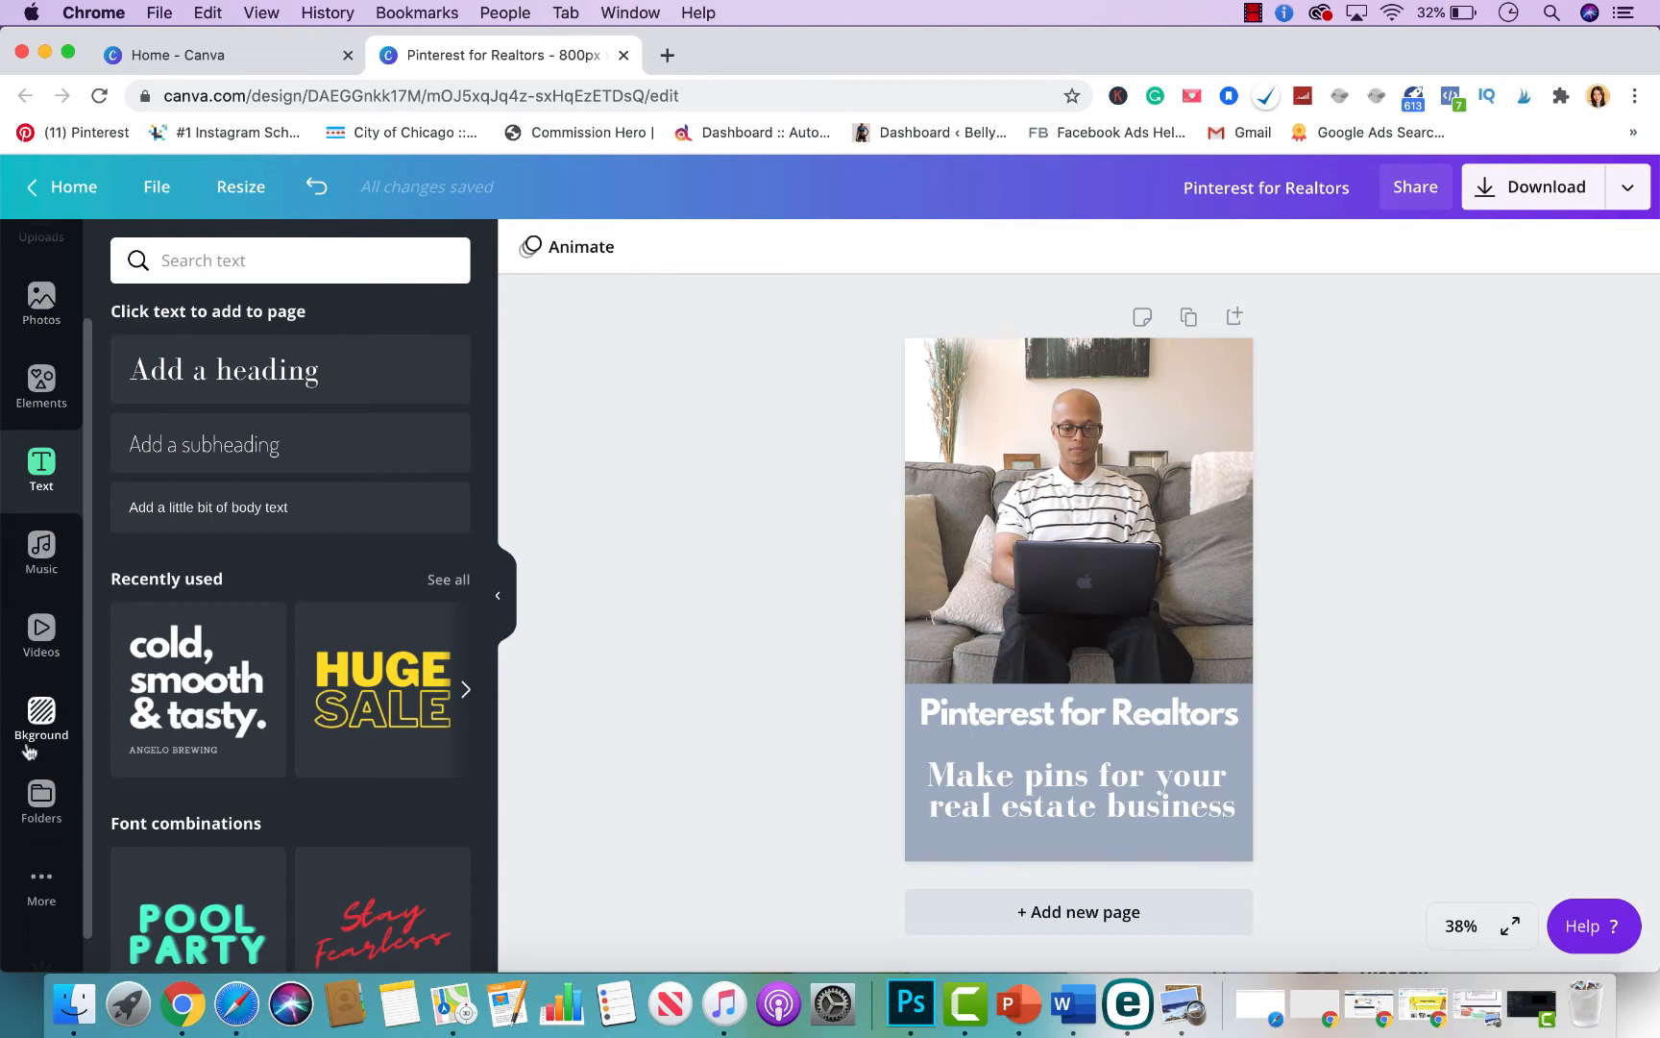
- Try to add the uploaded round Clueless Realtor logo over the subtitle and shrink it
scroll(39, 794, down, 1)
scroll(40, 786, up, 3)
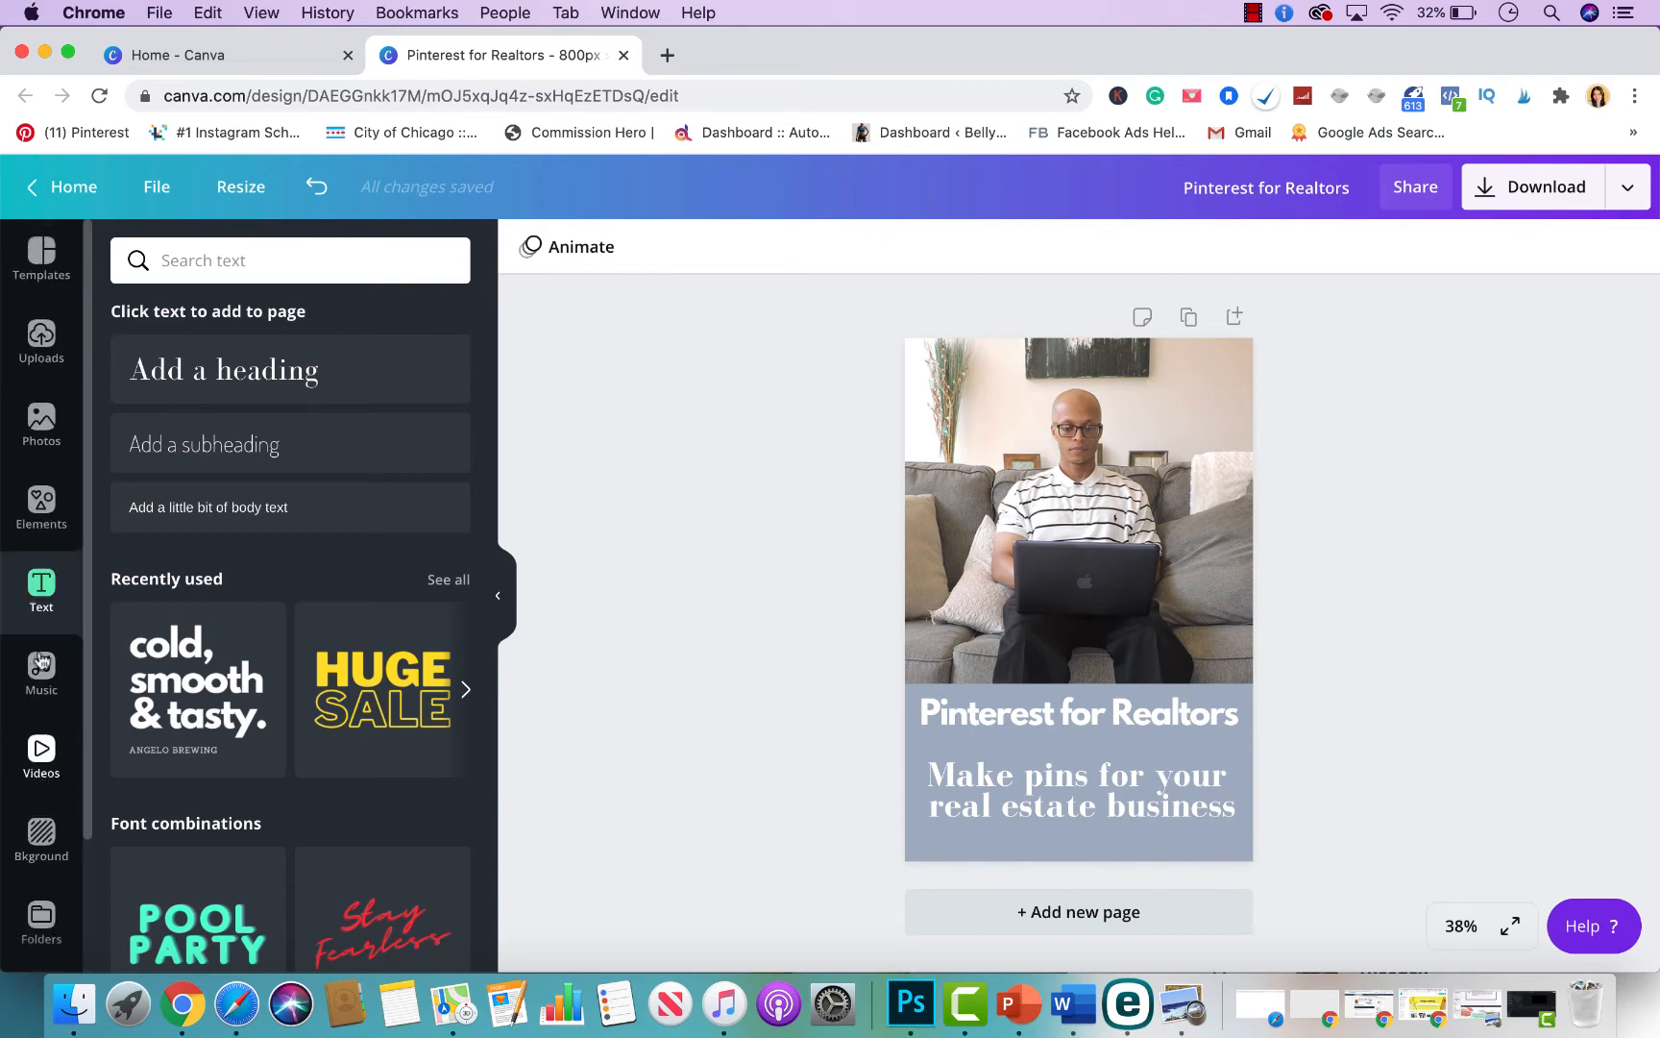
click(41, 338)
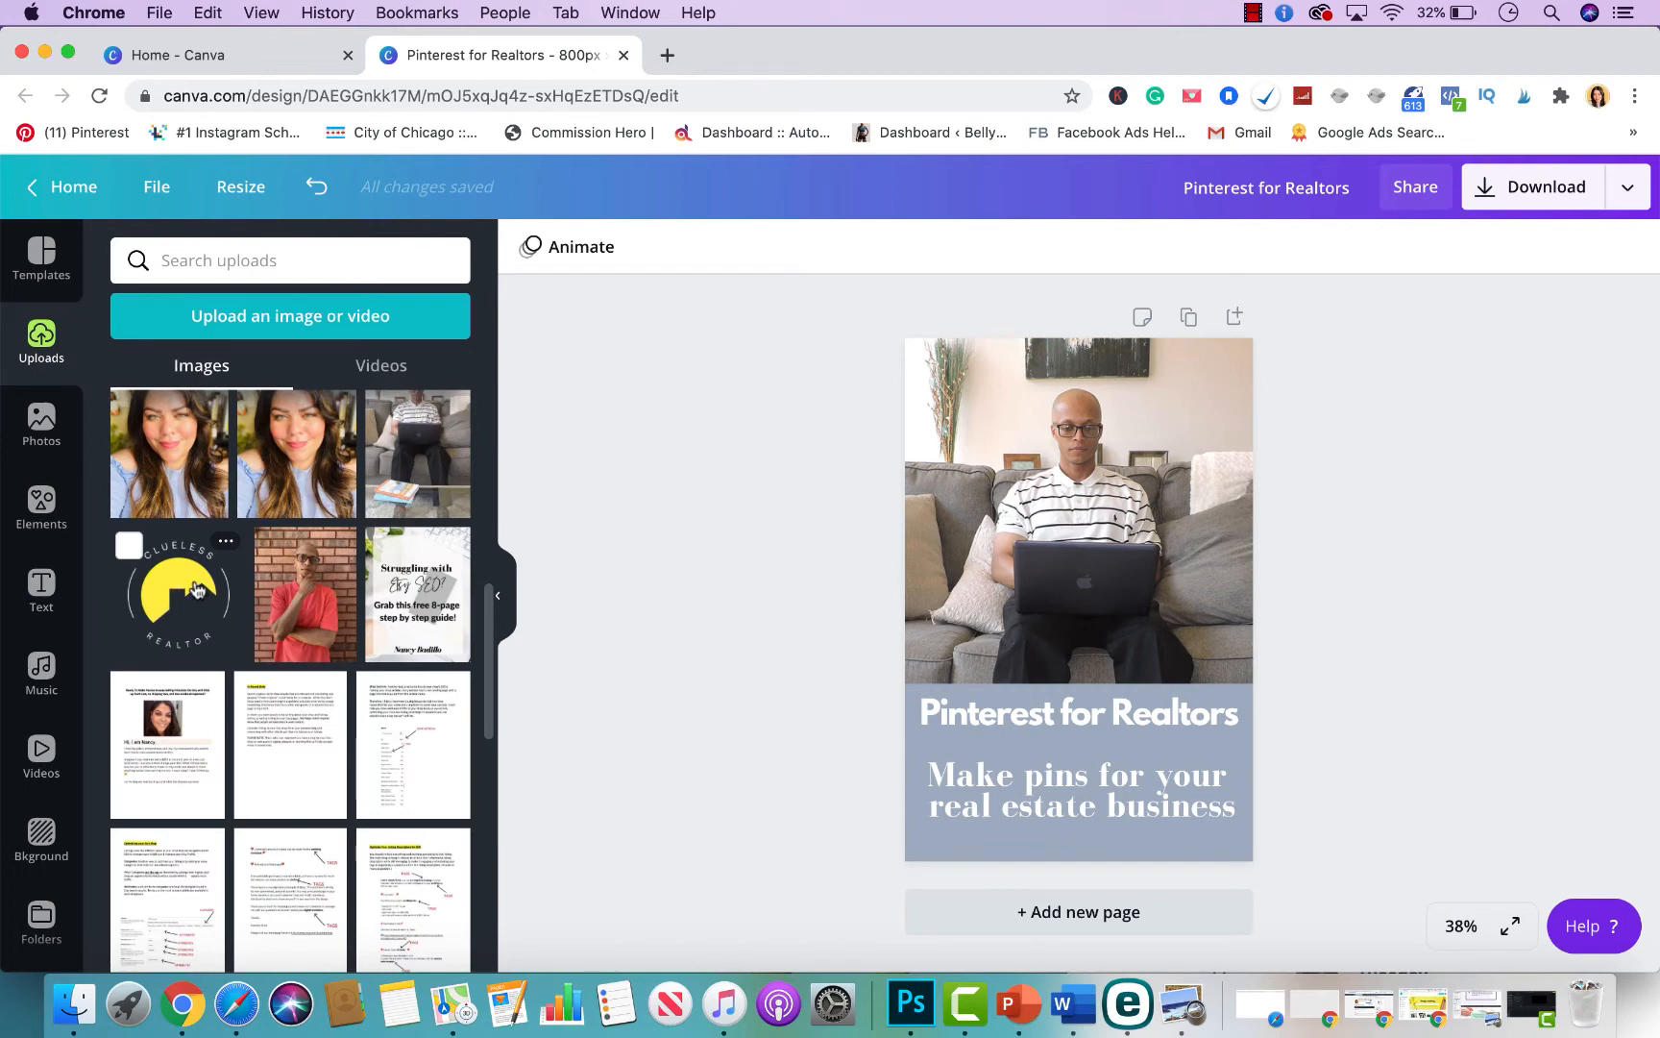
click(197, 589)
drag(1089, 597, 1188, 788)
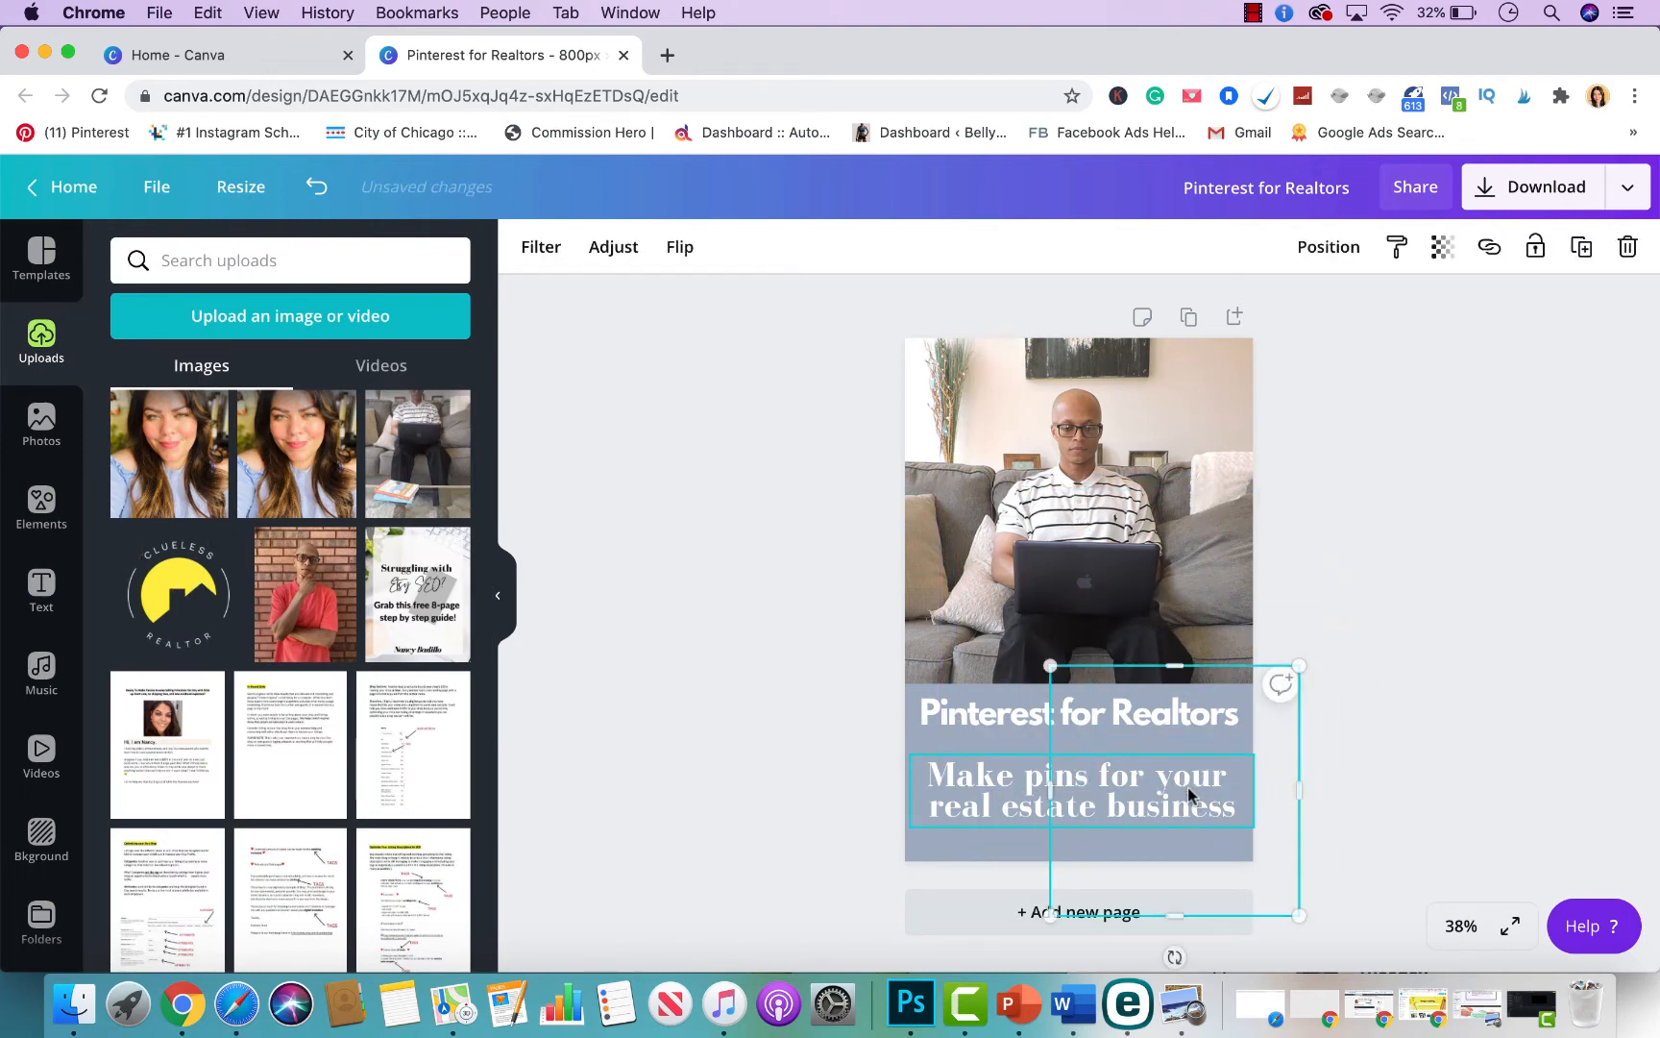
drag(1298, 914, 1247, 816)
click(1187, 759)
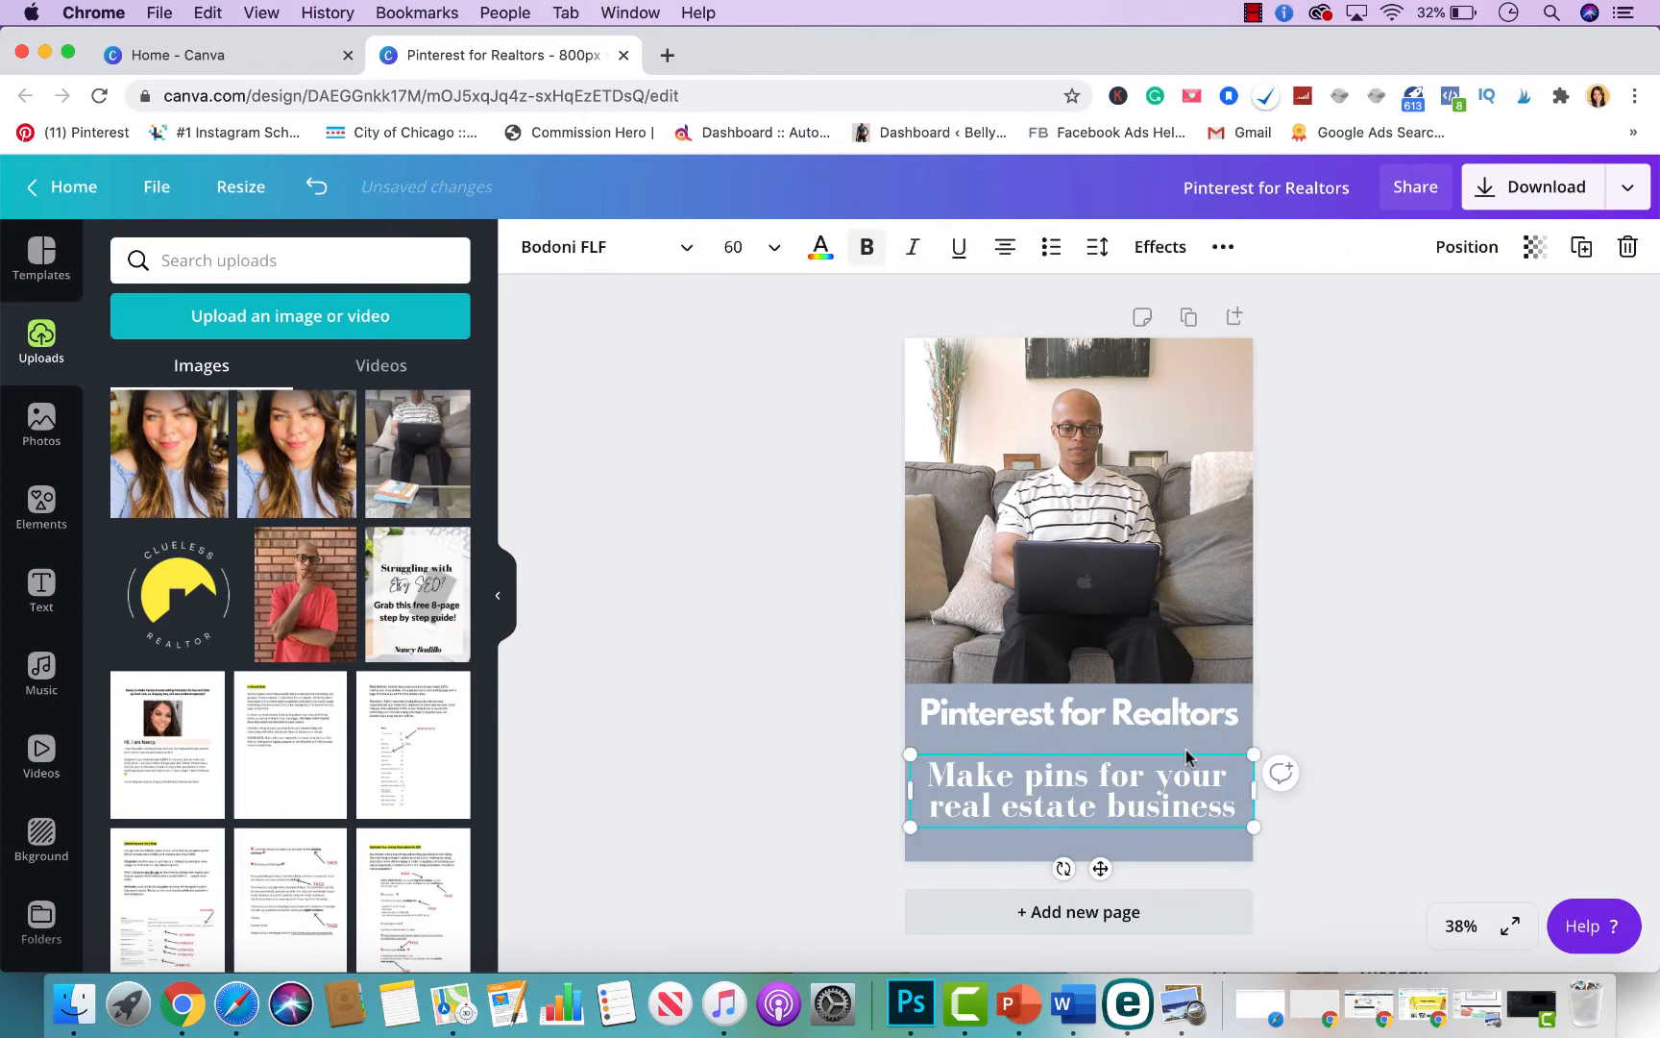
- Place a small Clueless Realtor logo from the uploads in the block's upper-left corner and move the title down over the subtitle
click(596, 538)
scroll(115, 738, down, 10)
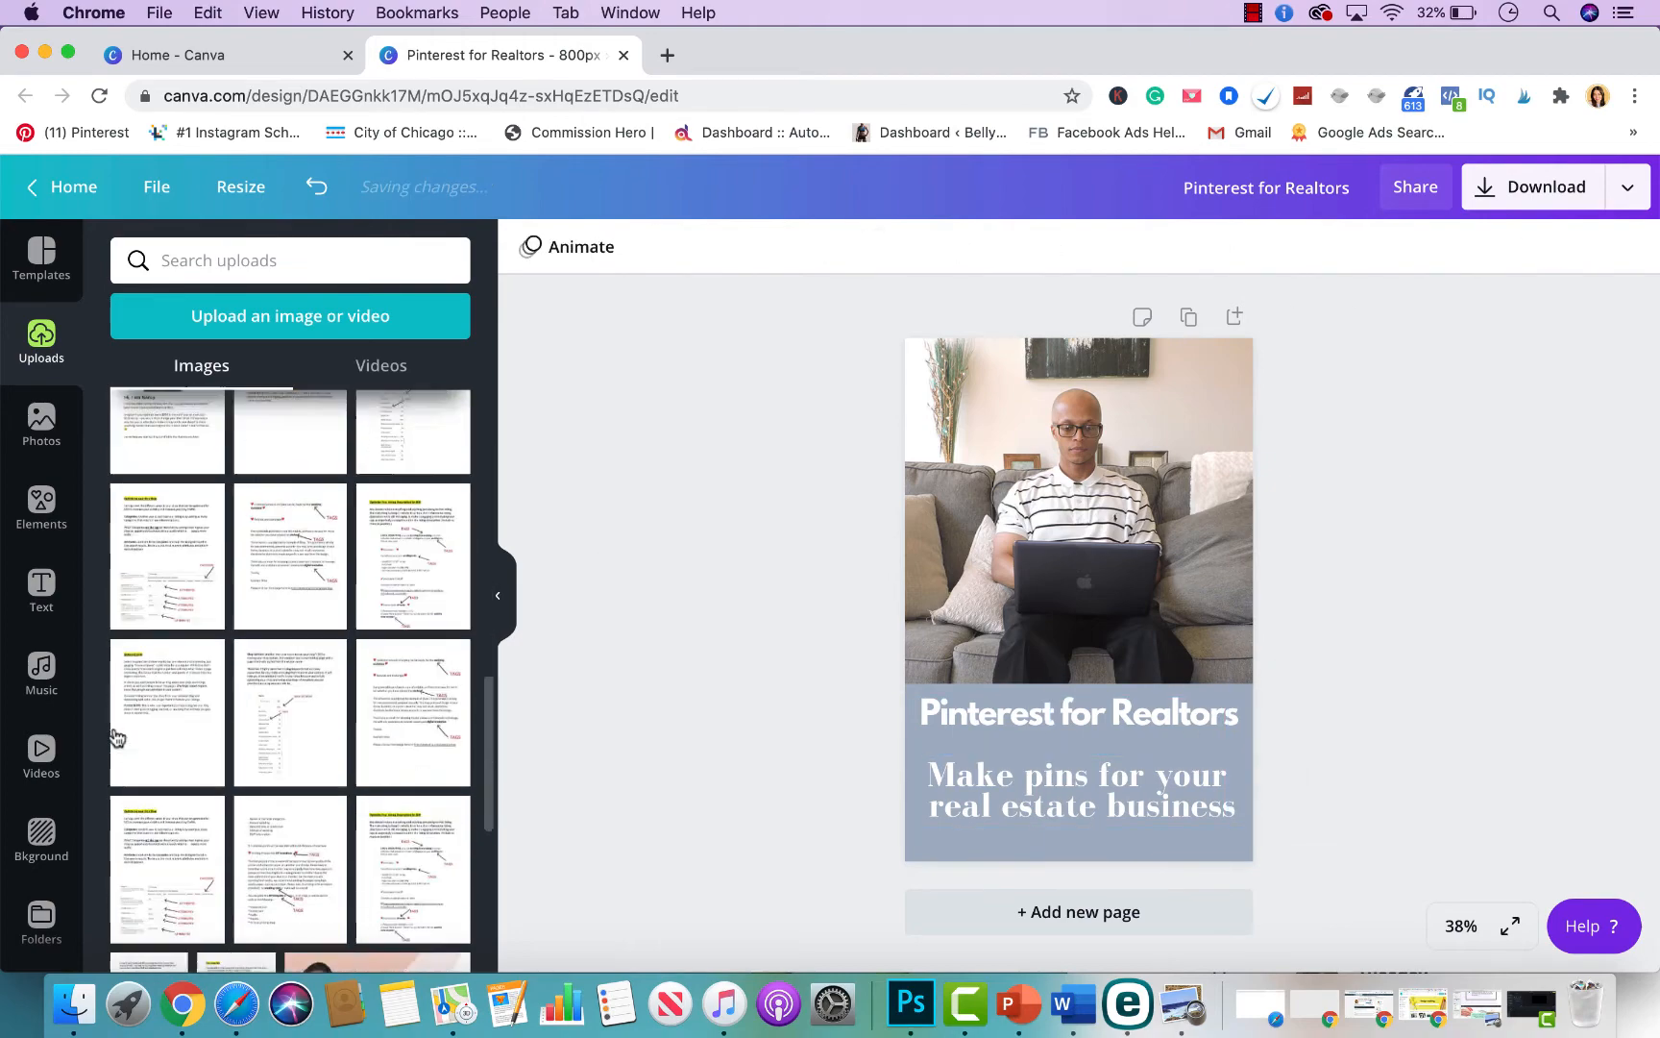
scroll(116, 738, down, 5)
scroll(116, 738, up, 18)
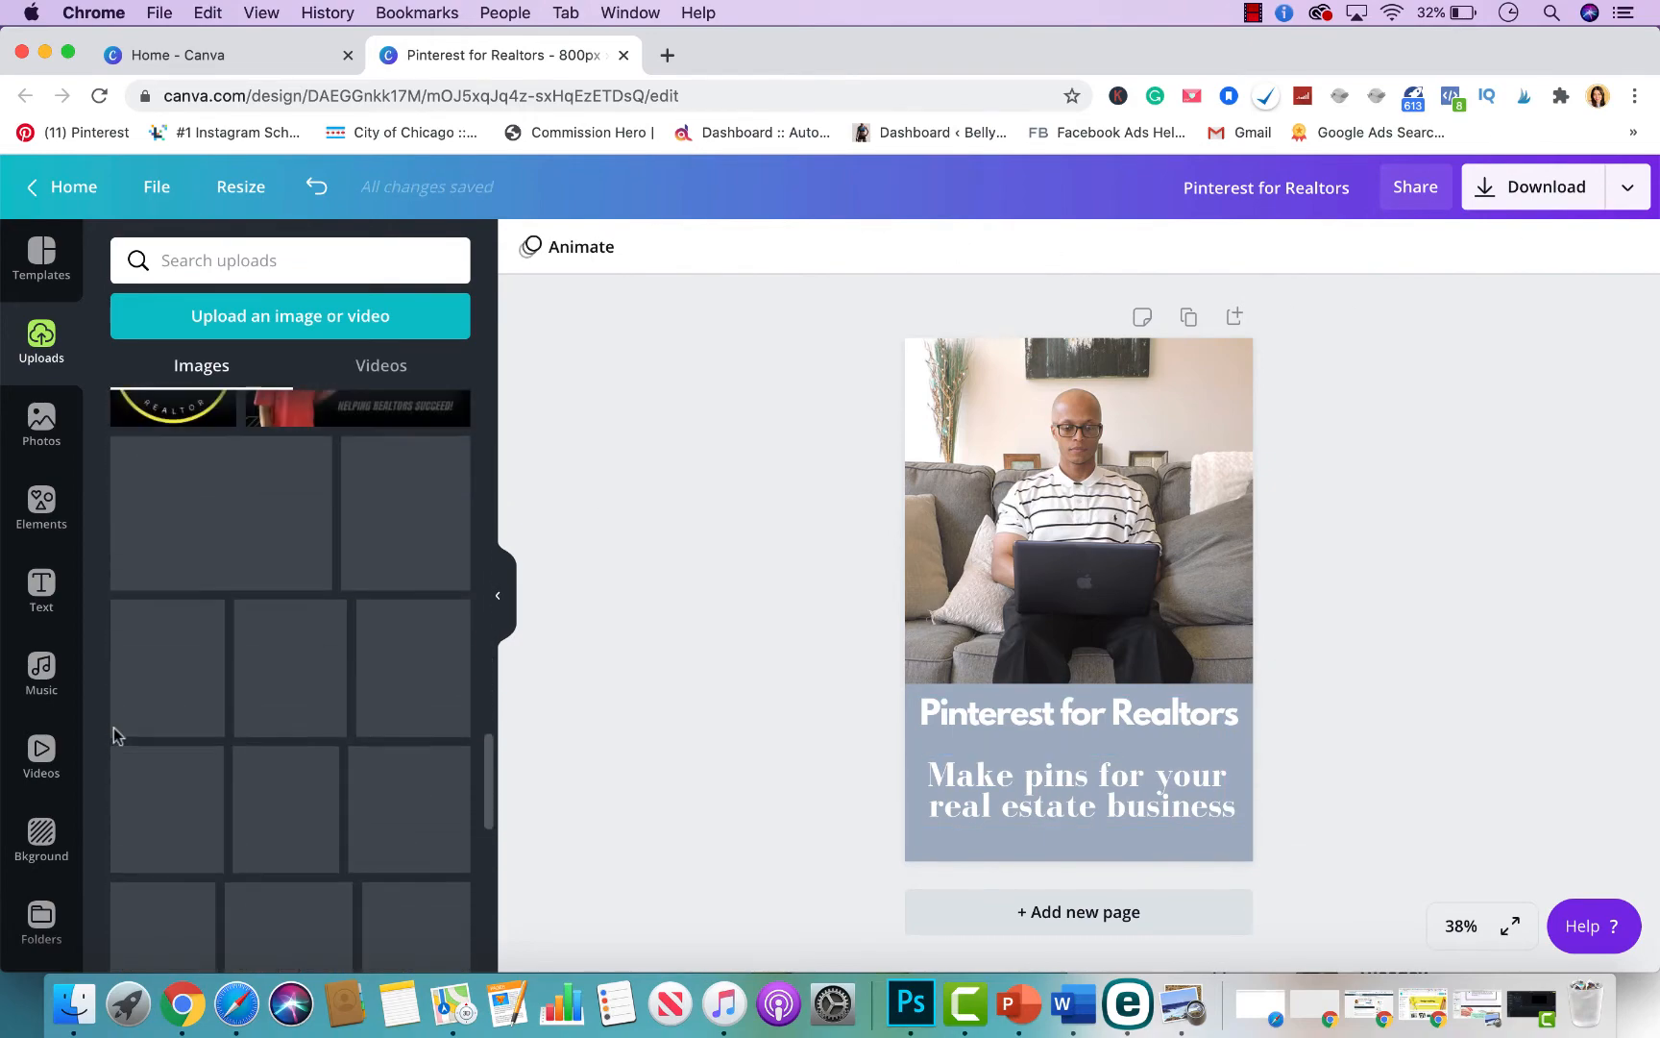
scroll(116, 738, up, 6)
drag(407, 745, 1129, 841)
drag(1149, 730, 988, 699)
drag(1063, 812, 942, 723)
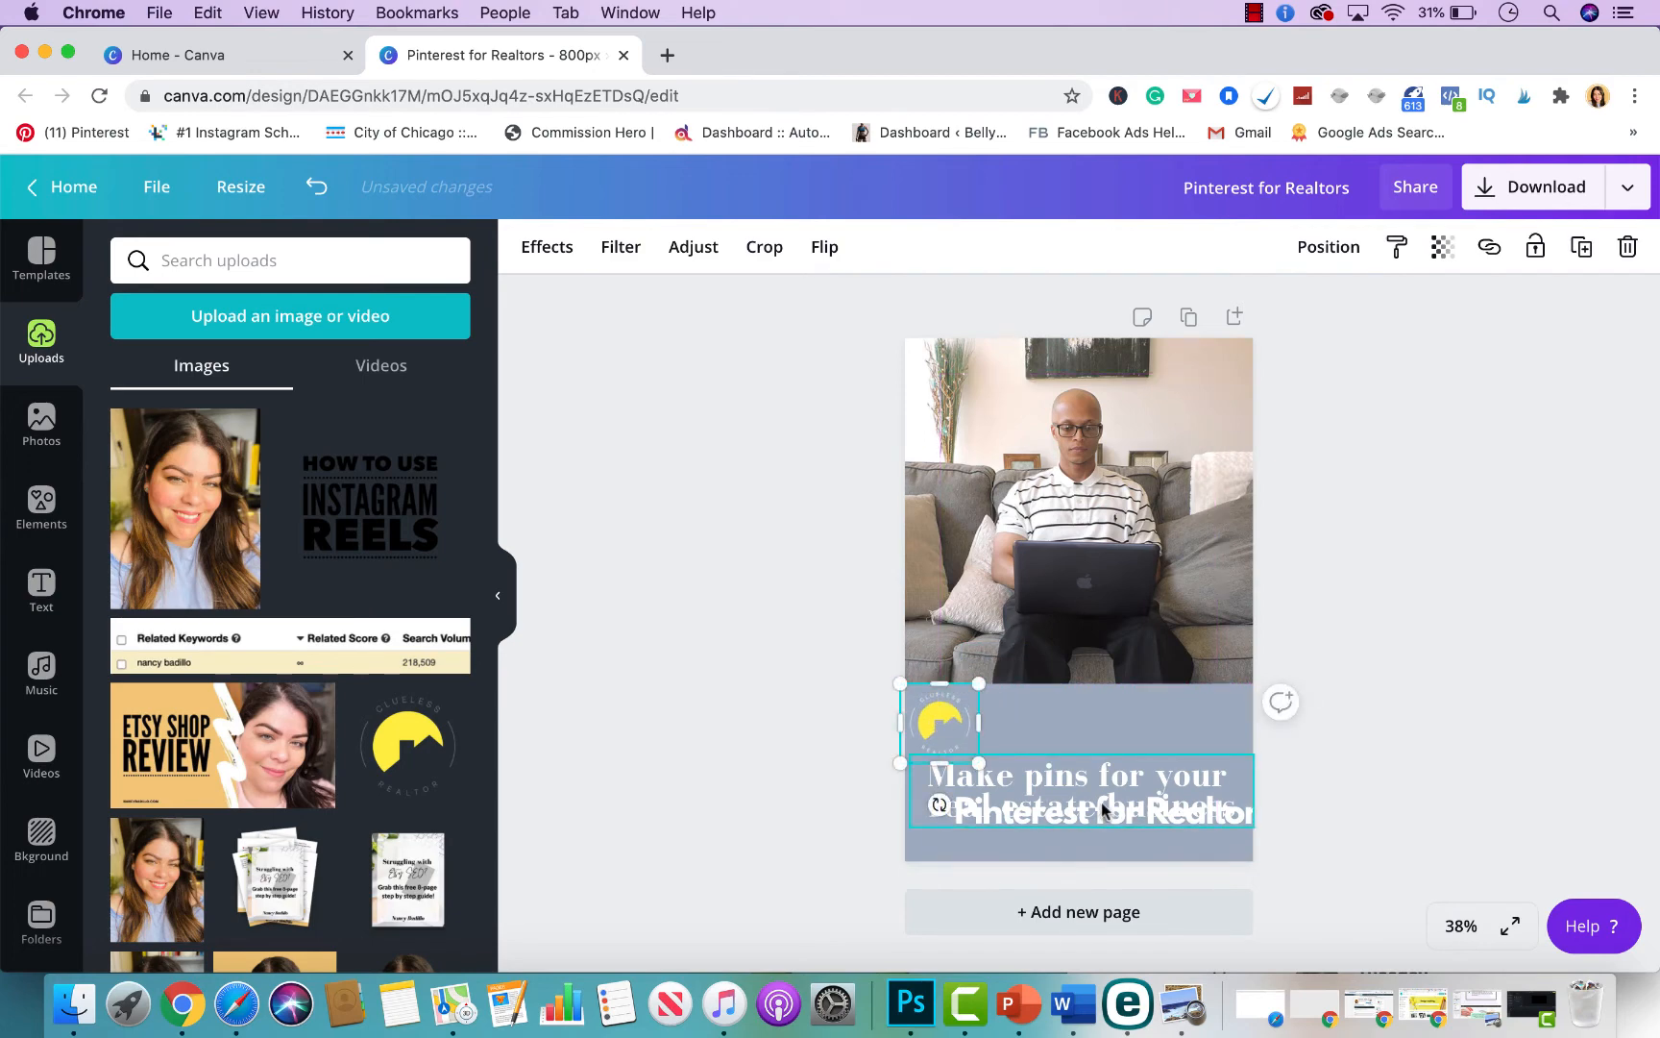
- Try to add the uploaded black square version of the Clueless Realtor logo over the photo
mouse_move(1103, 812)
mouse_down()
mouse_move(1104, 715)
mouse_move(1105, 813)
mouse_up()
scroll(371, 821, down, 5)
scroll(370, 822, down, 10)
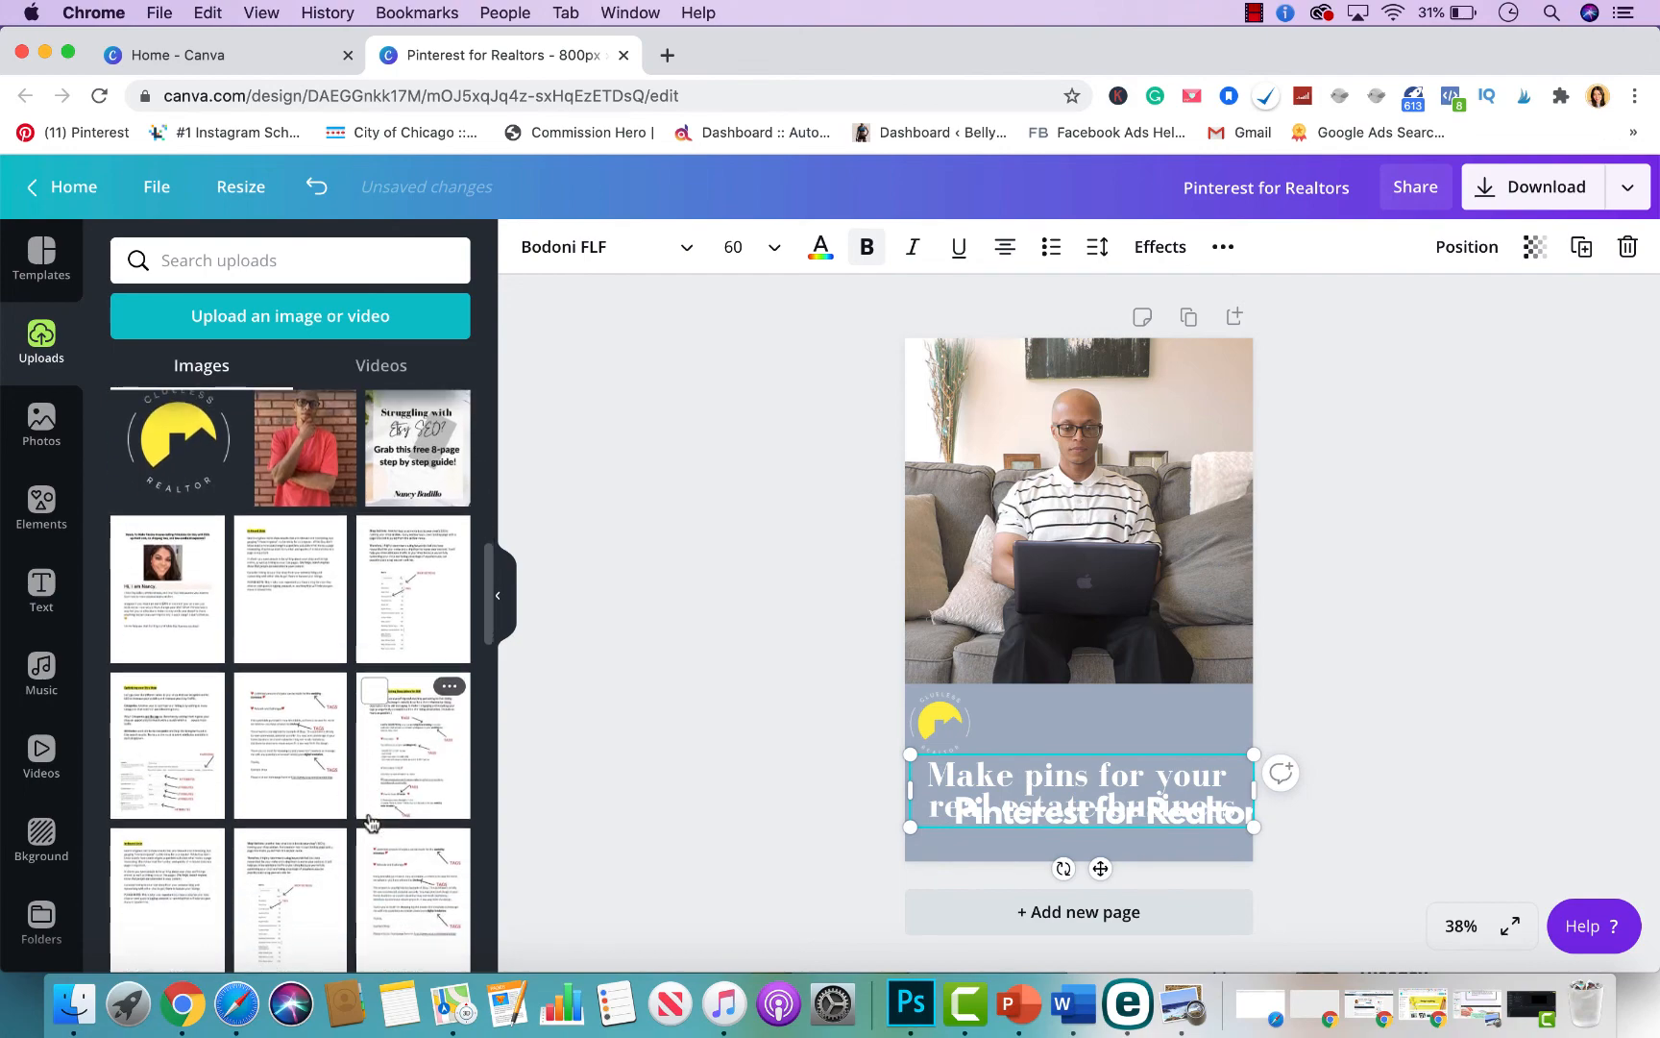
scroll(371, 821, down, 5)
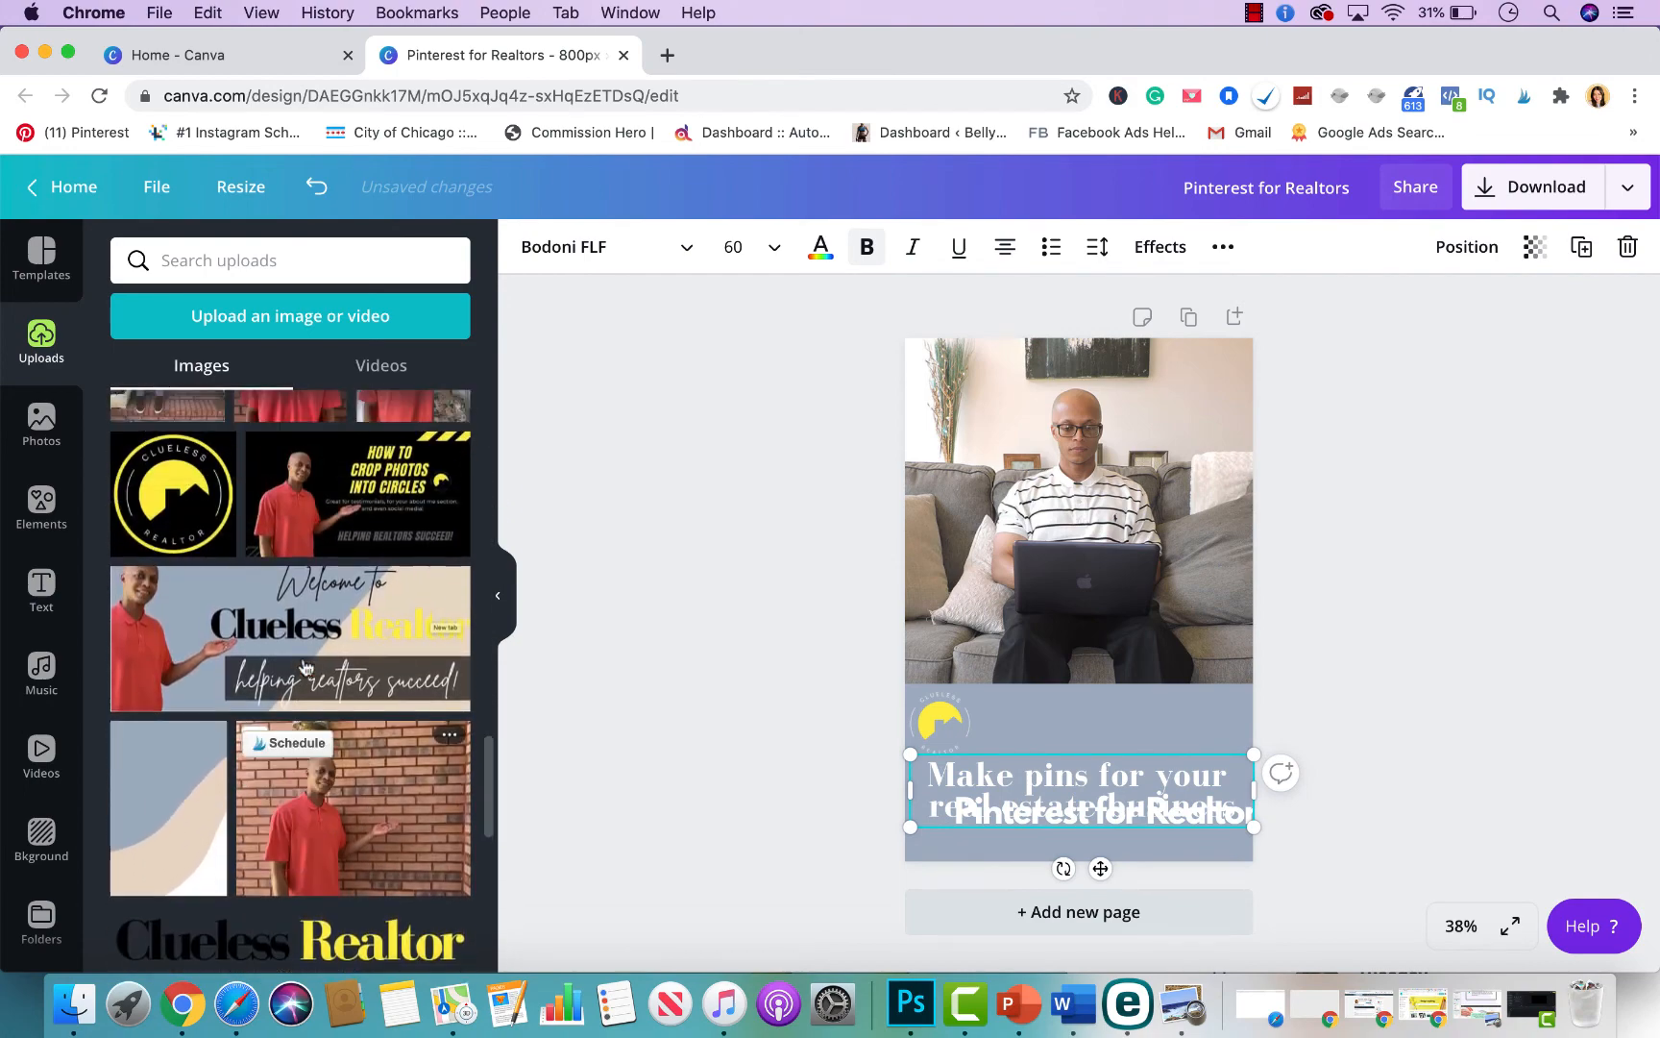
scroll(173, 523, up, 10)
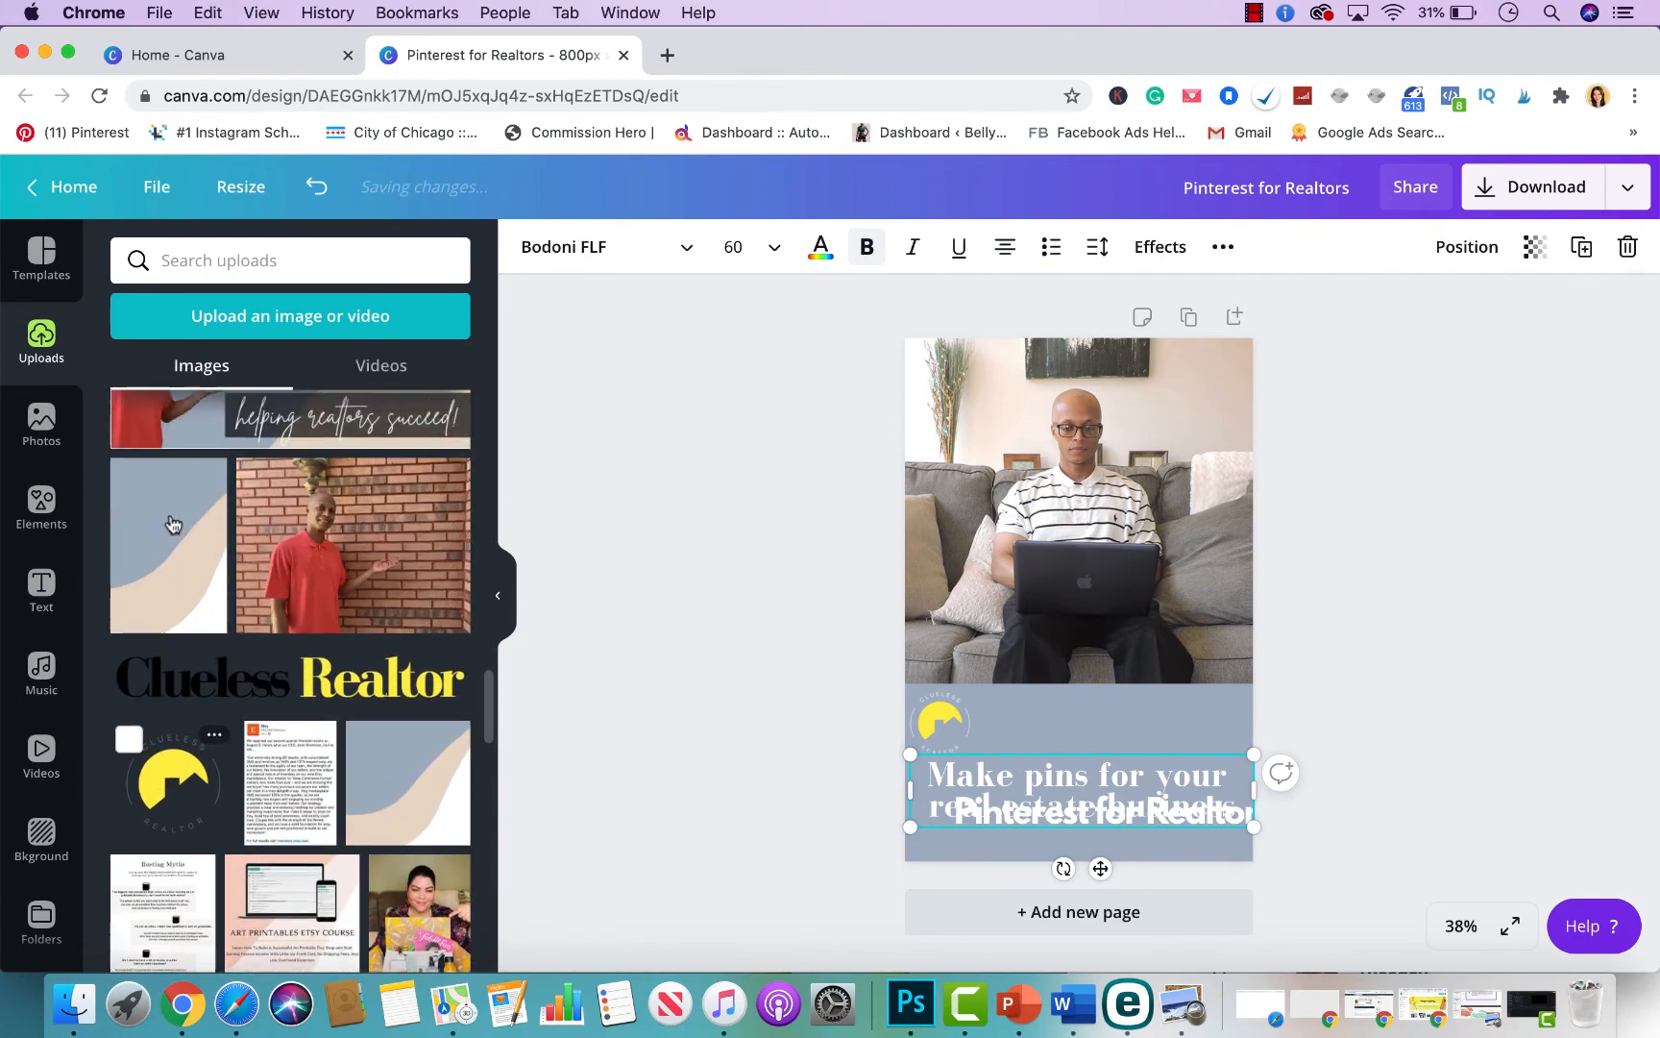
click(178, 504)
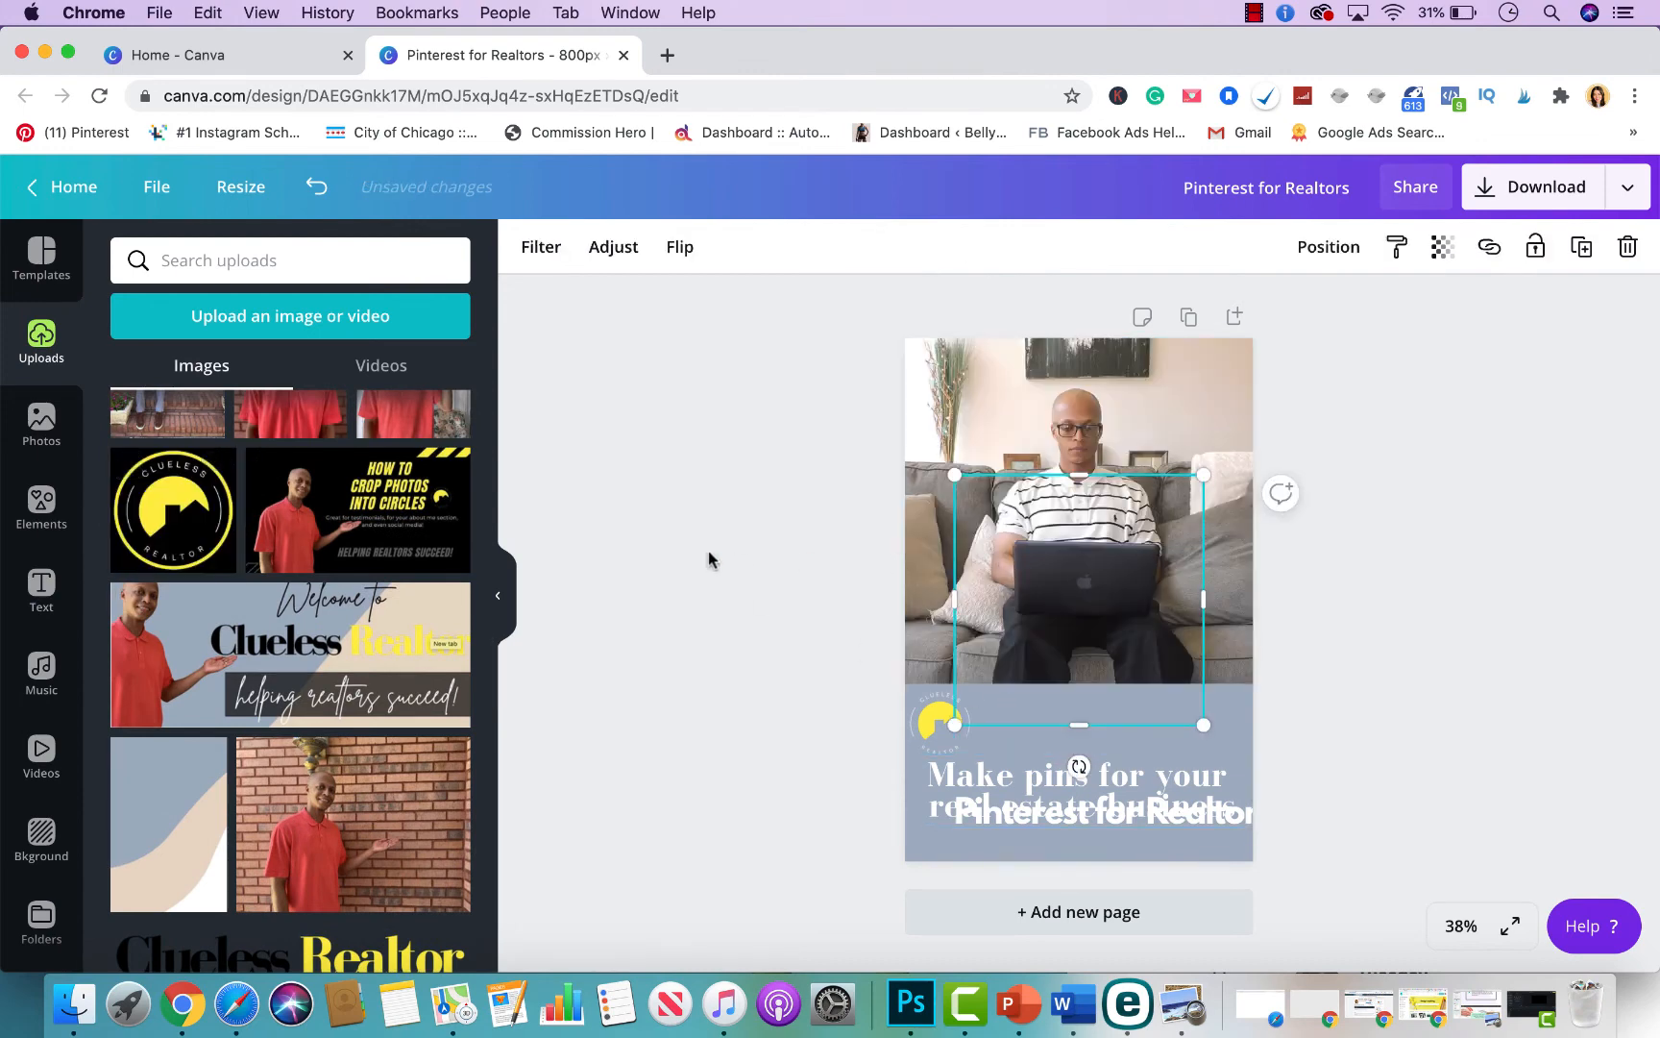
click(213, 485)
drag(1038, 703, 1201, 815)
drag(1190, 636, 1245, 307)
drag(1168, 475, 1112, 602)
key(Delete)
click(1057, 639)
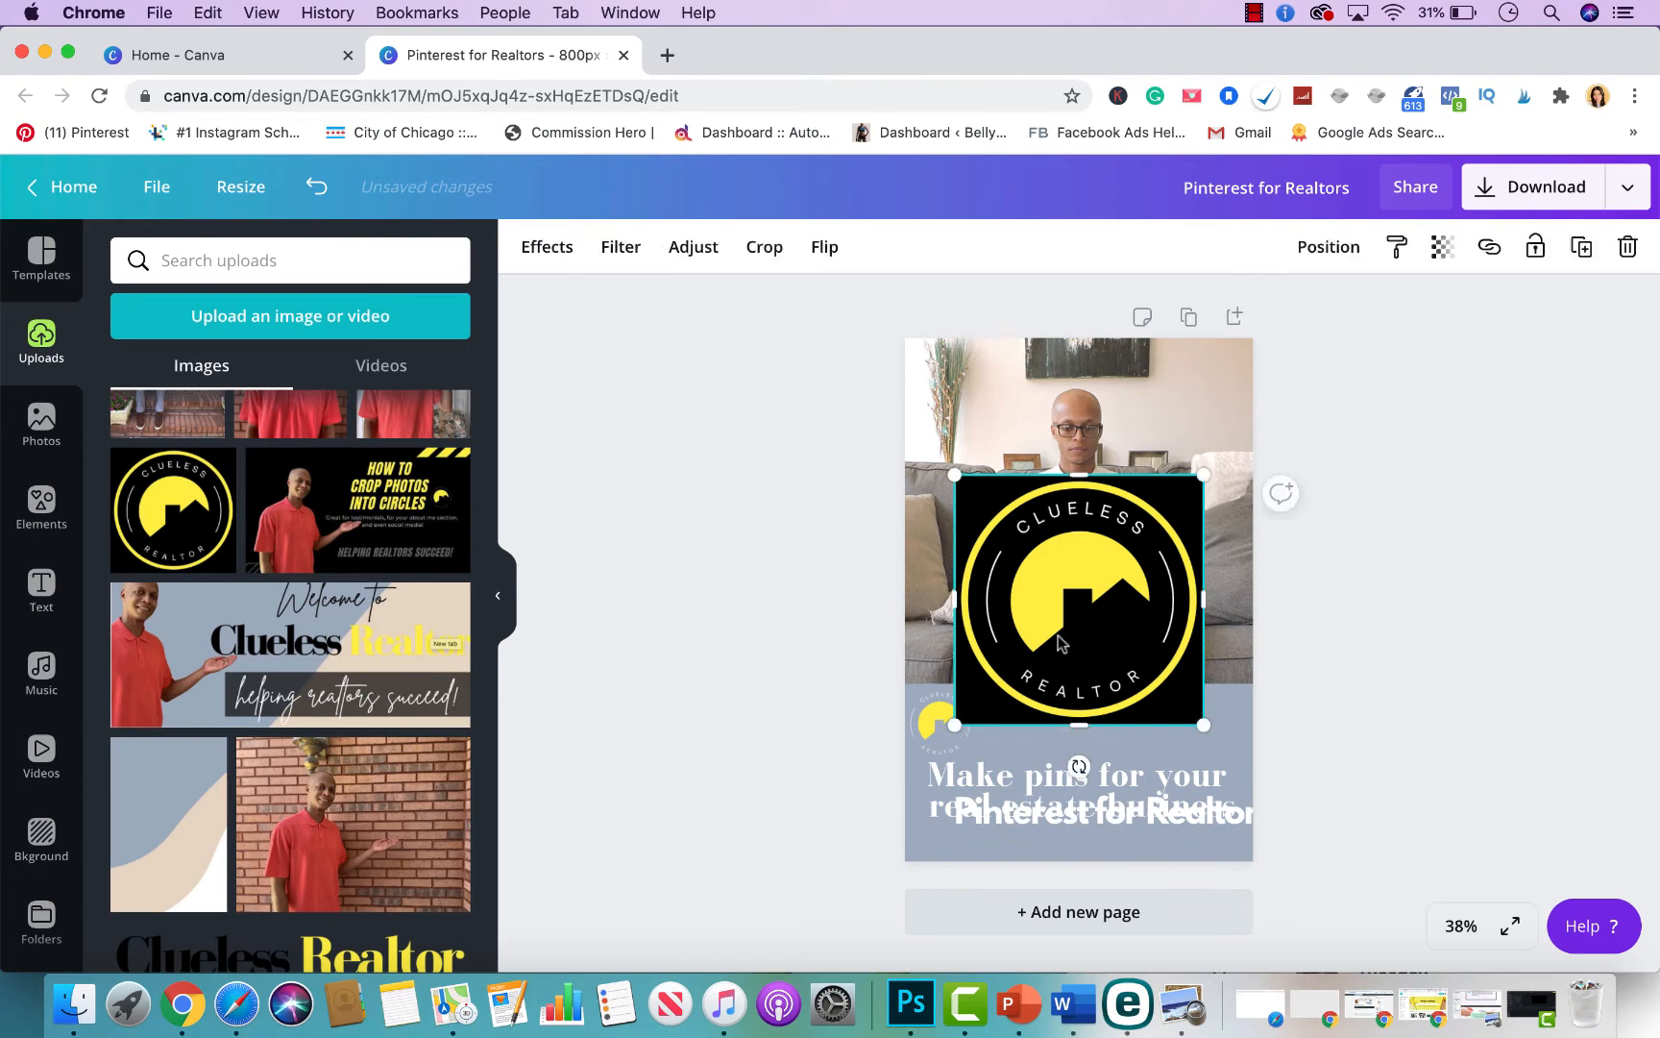
key(Delete)
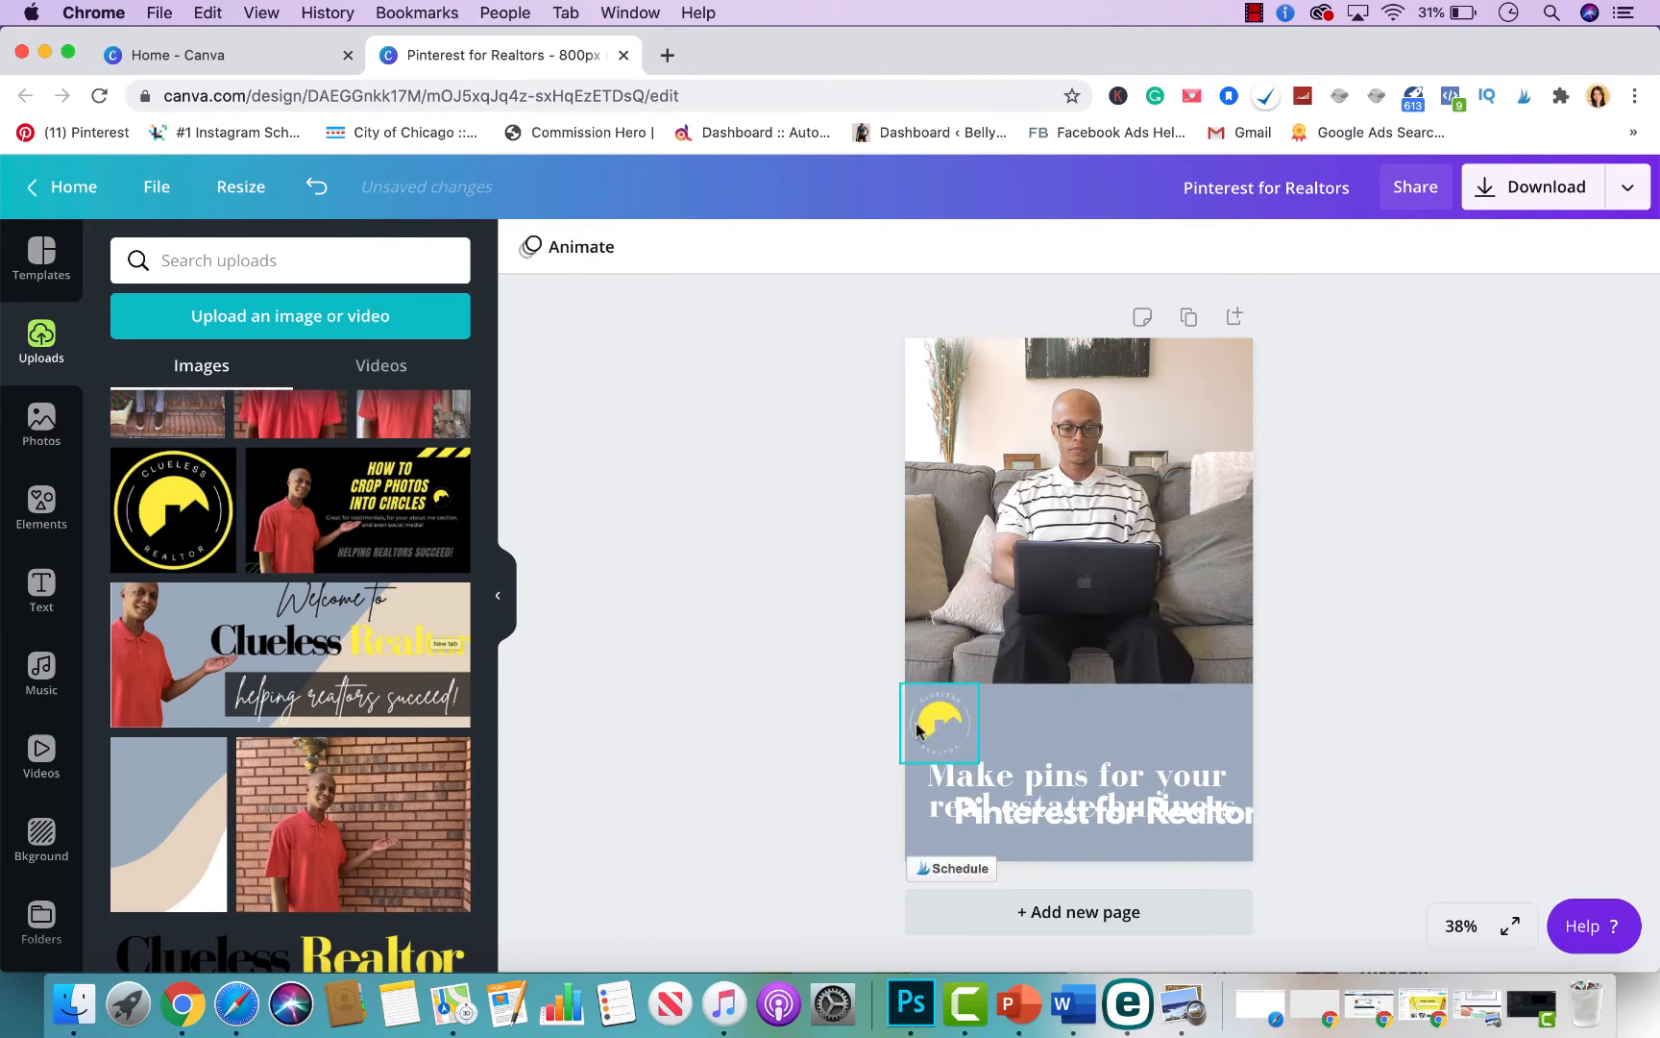
- Place the uploaded "Clueless Realtor" wordmark near the block's lower edge and delete the small round logo from the block
scroll(252, 699, down, 5)
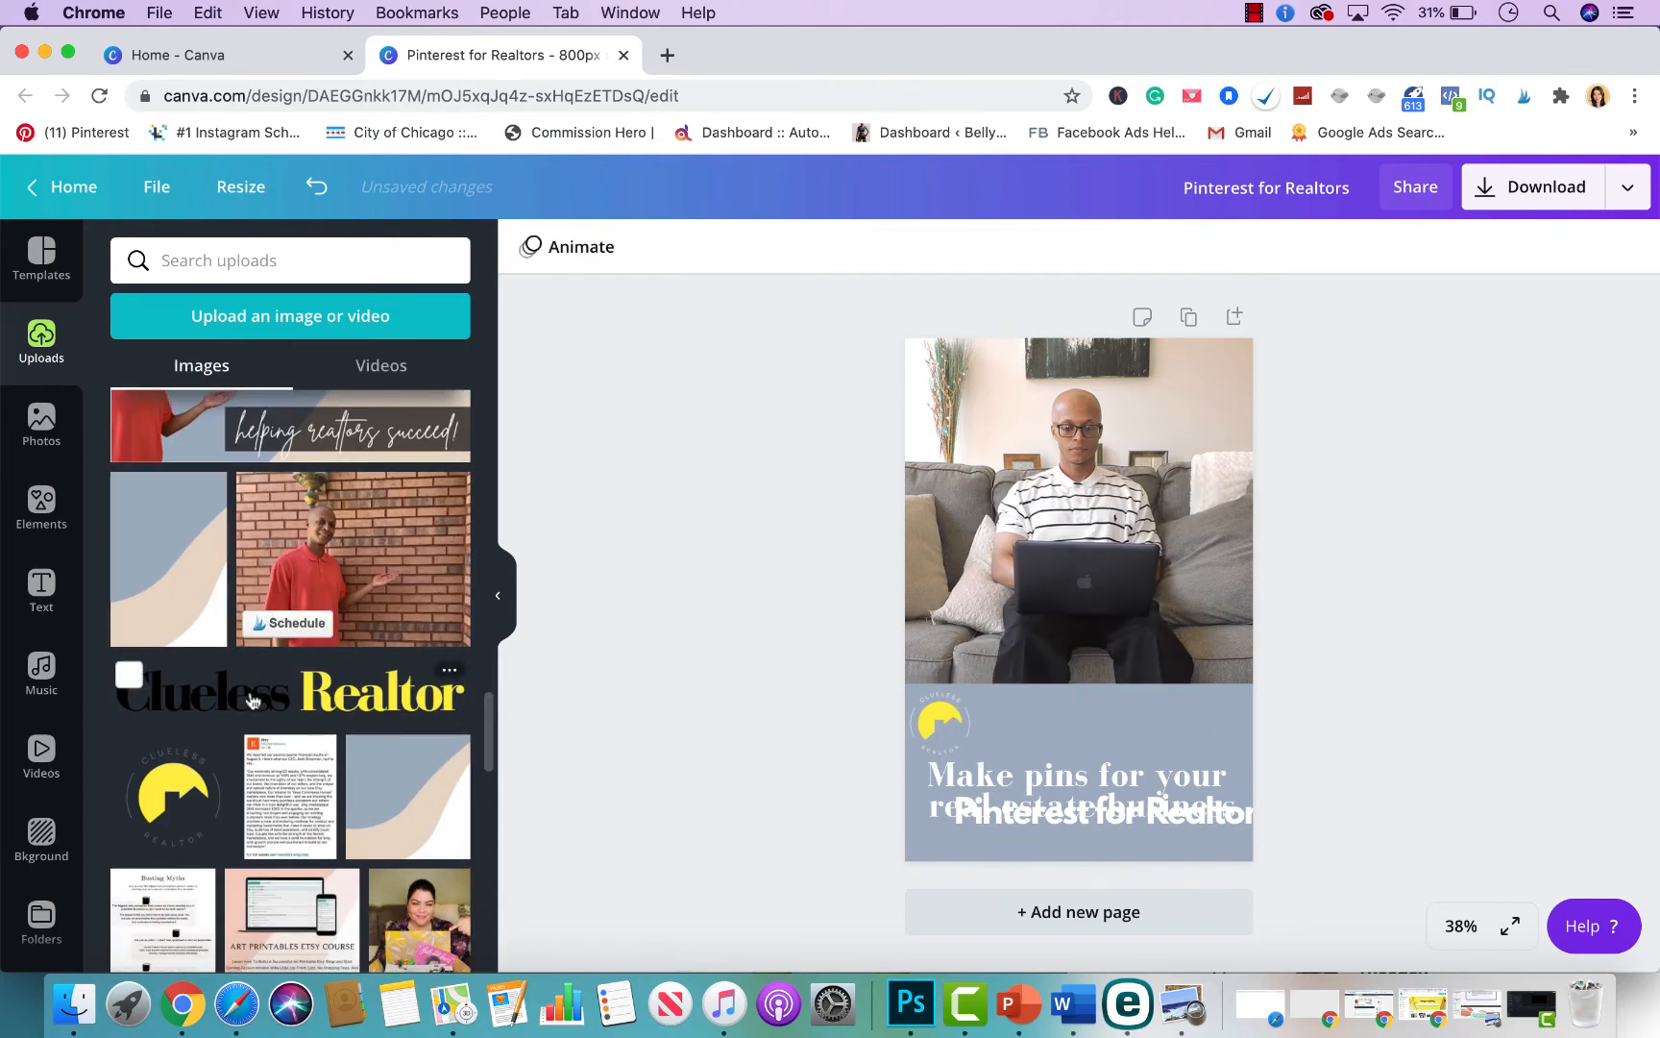
click(252, 699)
drag(1088, 605, 1053, 864)
click(946, 726)
key(BackSpace)
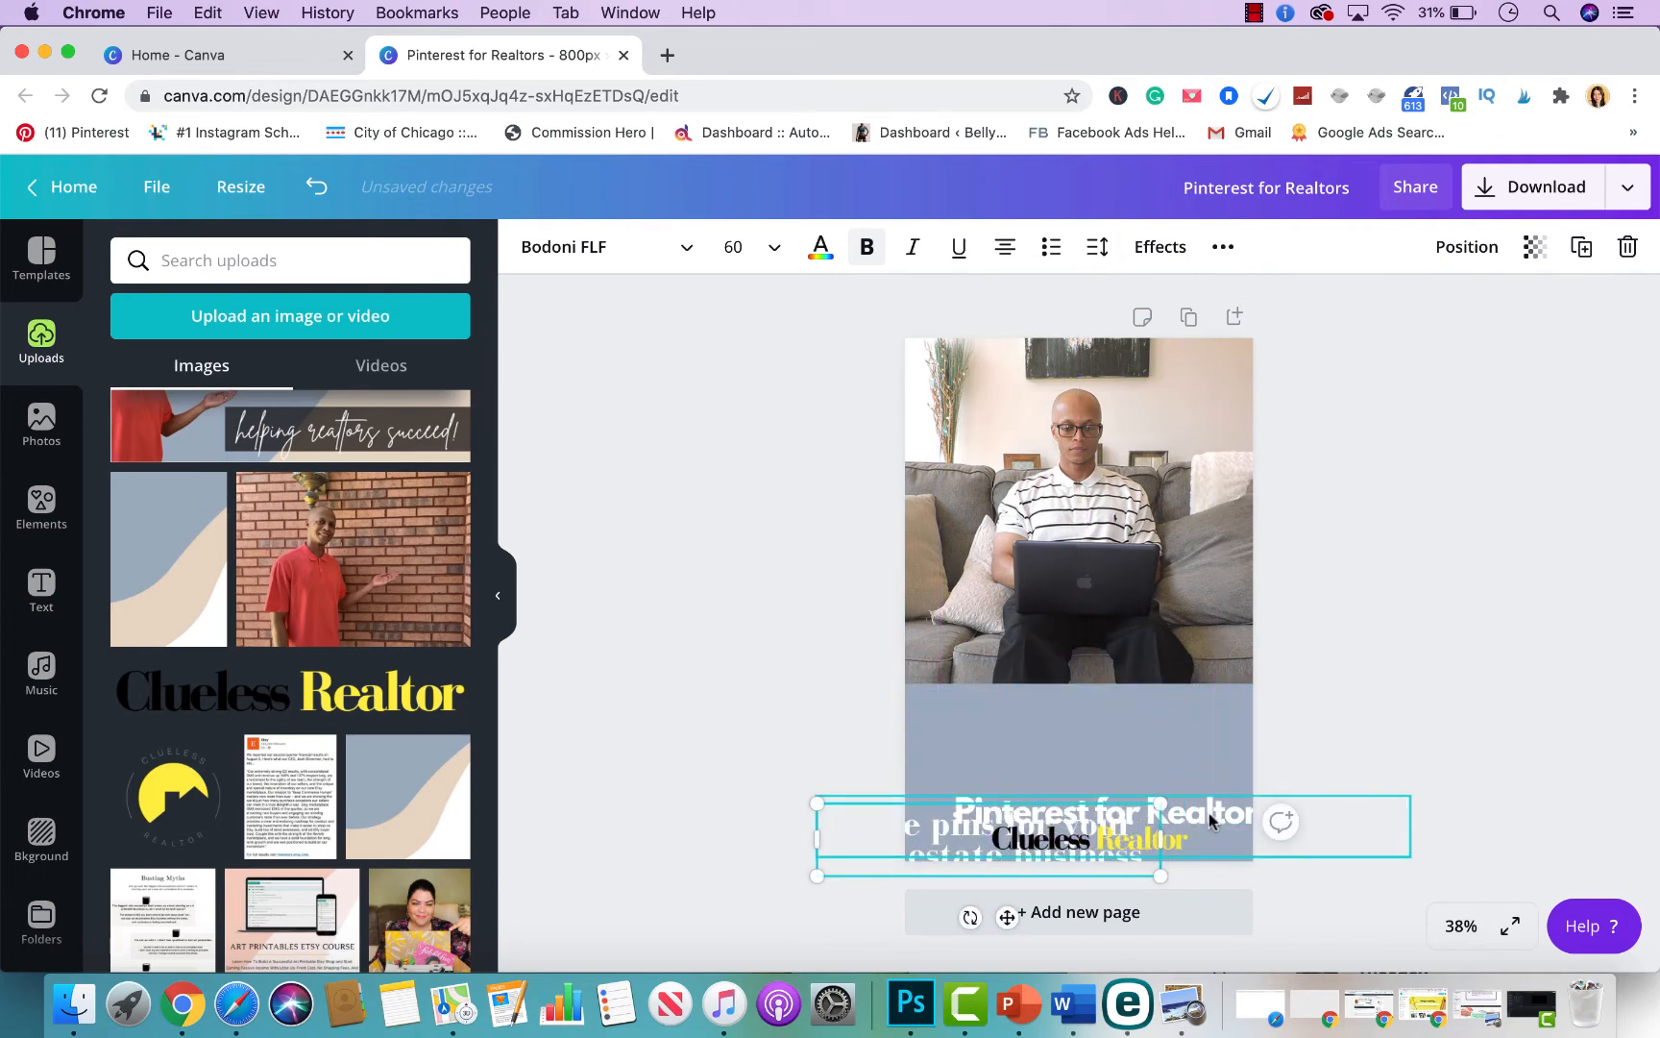
- Move the title up to the block's upper edge and centre the subtitle between the title and the wordmark
drag(1203, 818, 1176, 712)
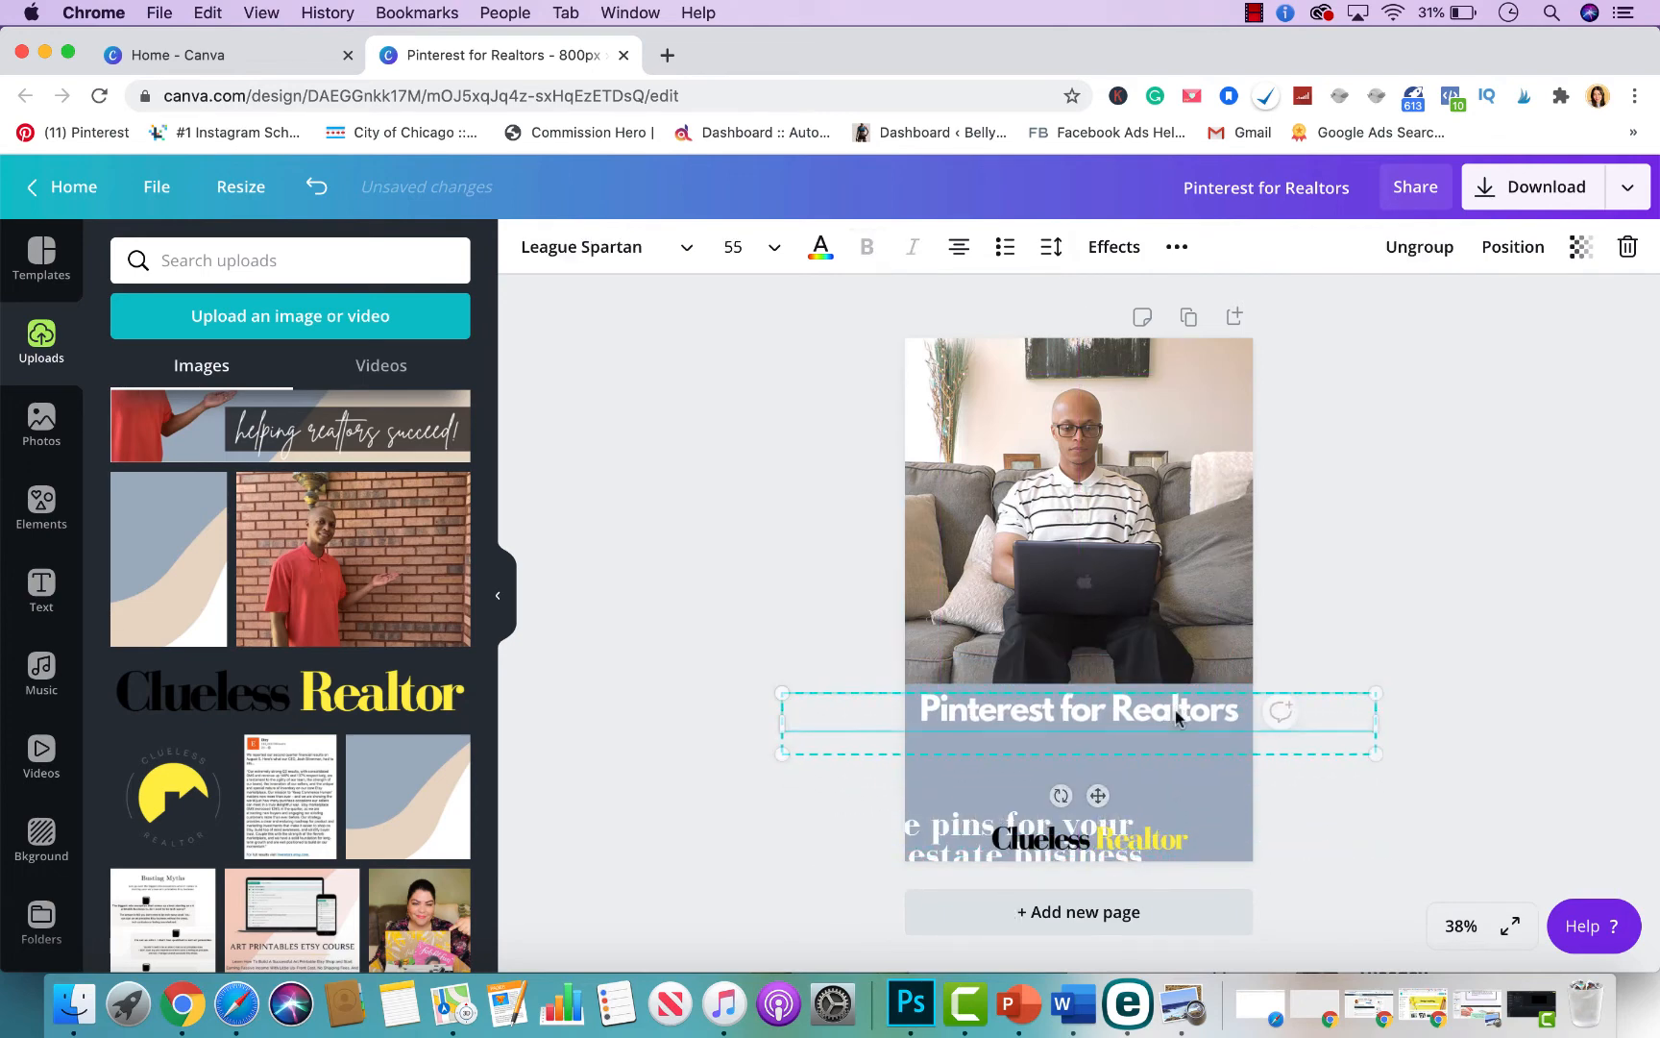
click(1098, 793)
drag(1033, 838, 1034, 762)
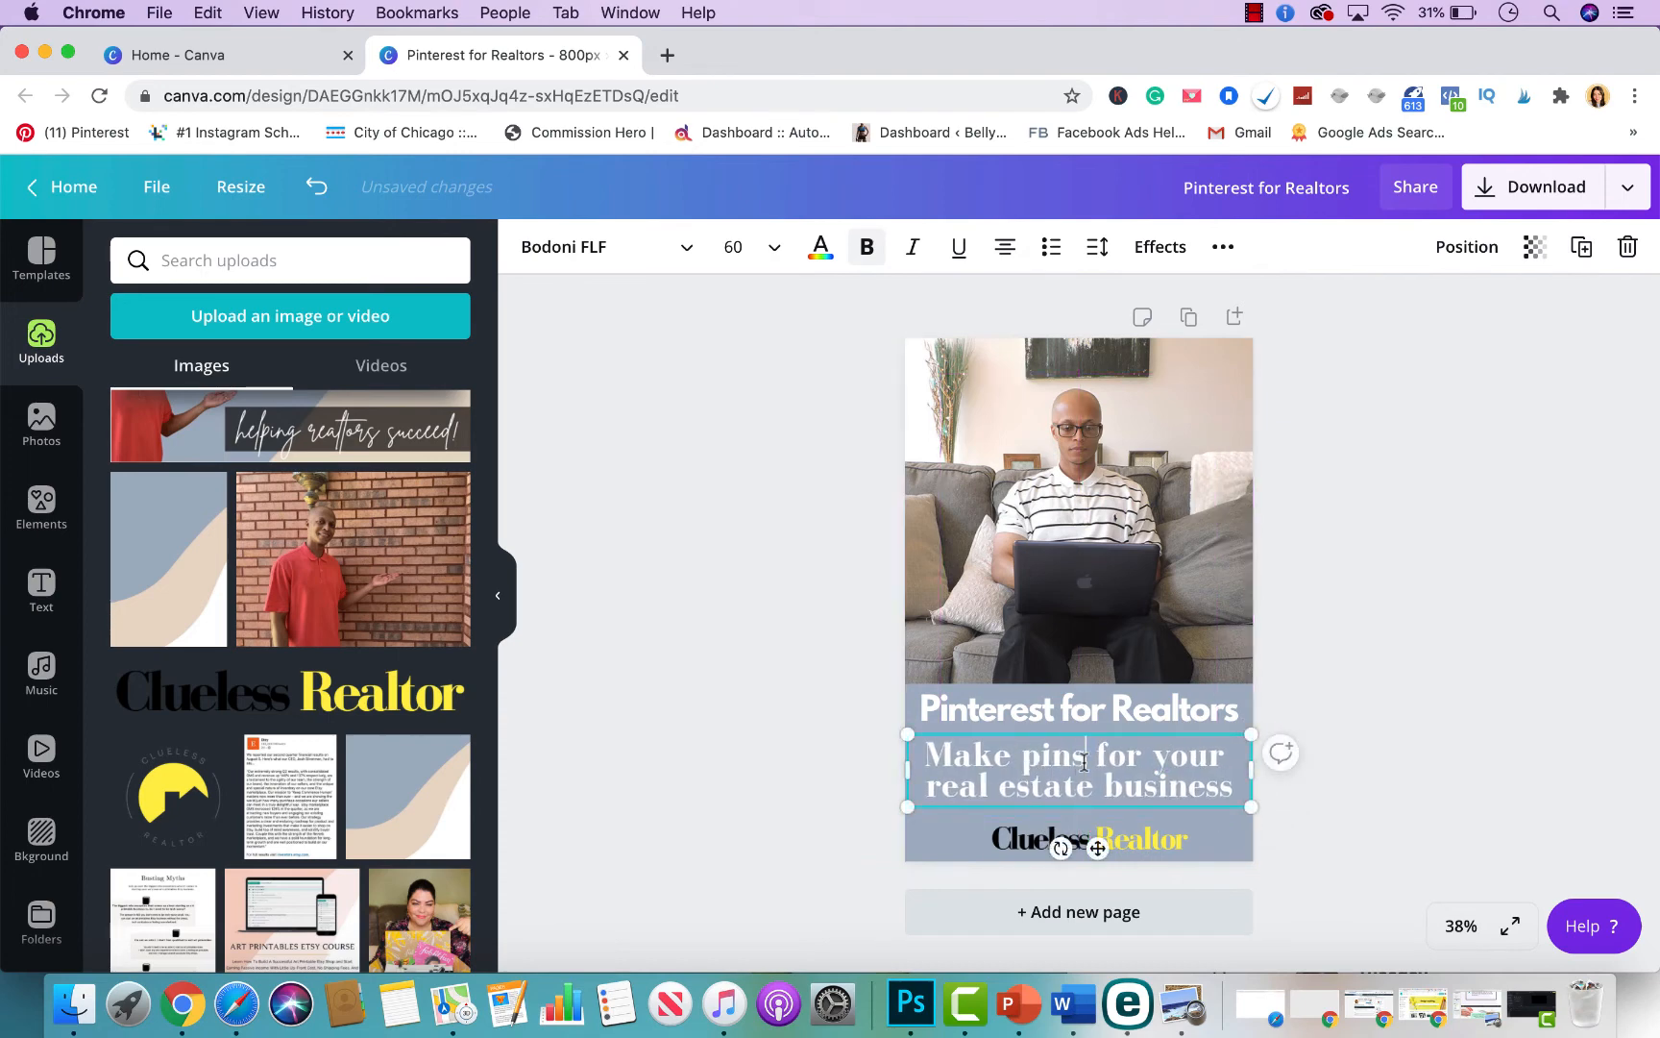
- Colour the title "Pinterest for Realtors" black from the Clueless Realtor brand palette
click(1138, 707)
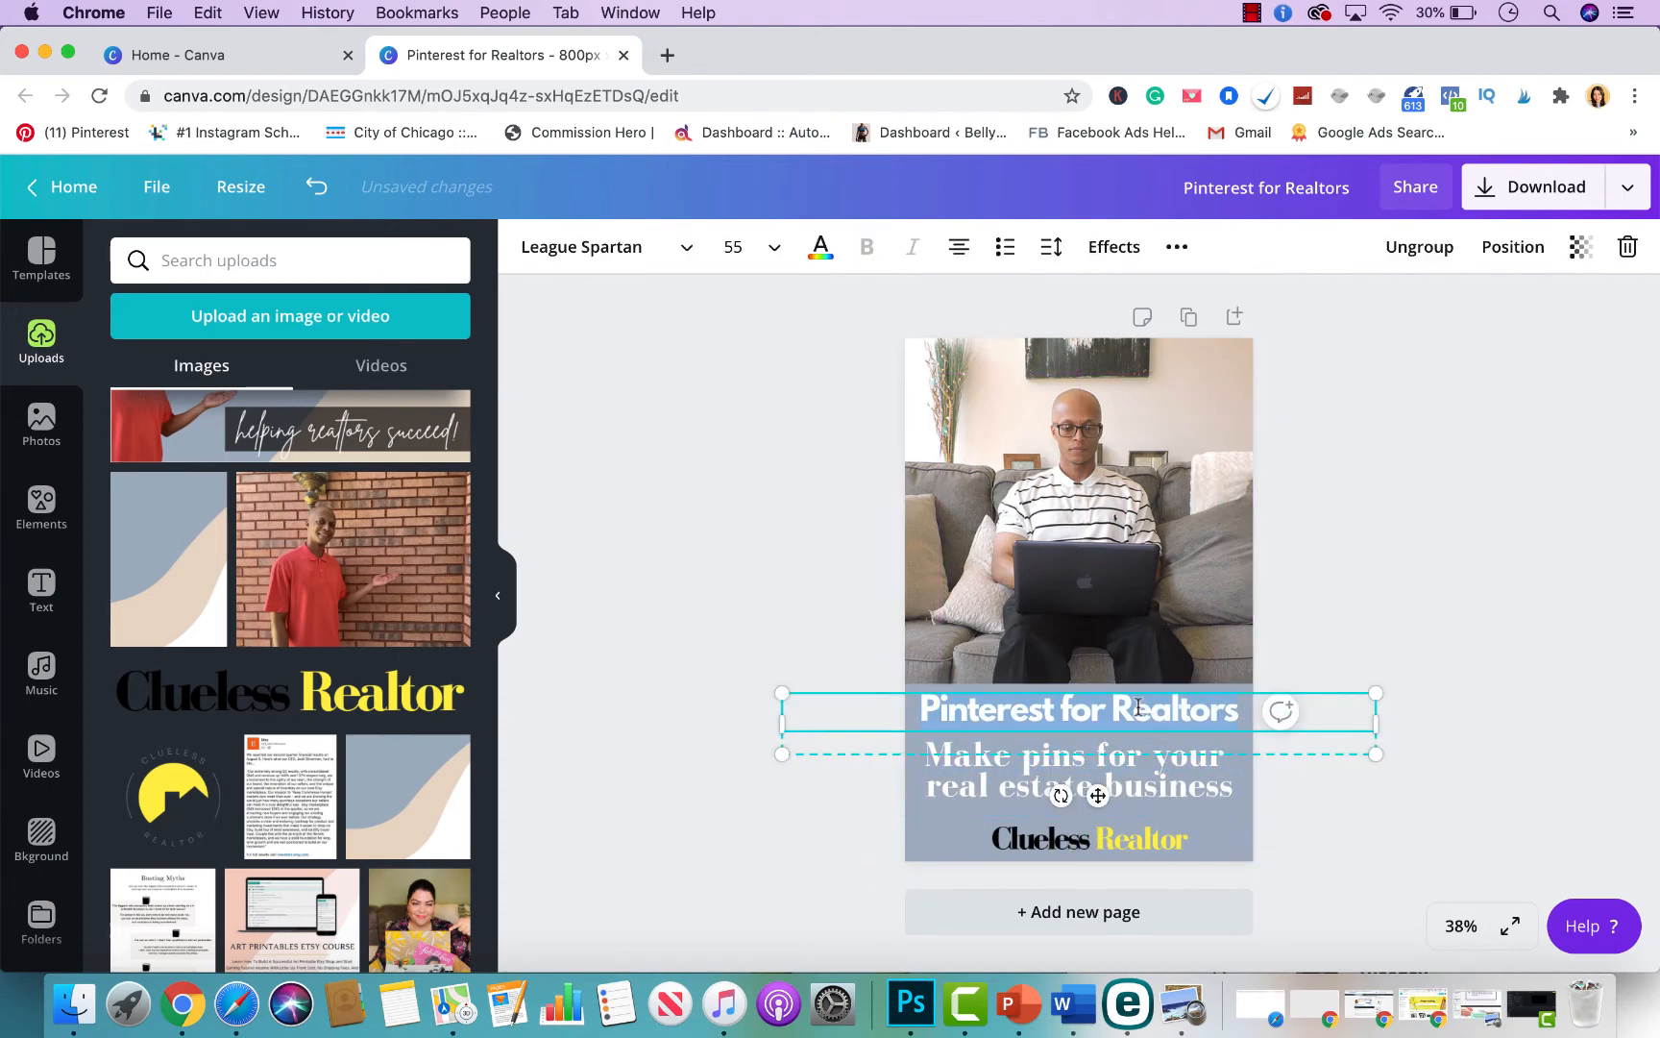
click(809, 250)
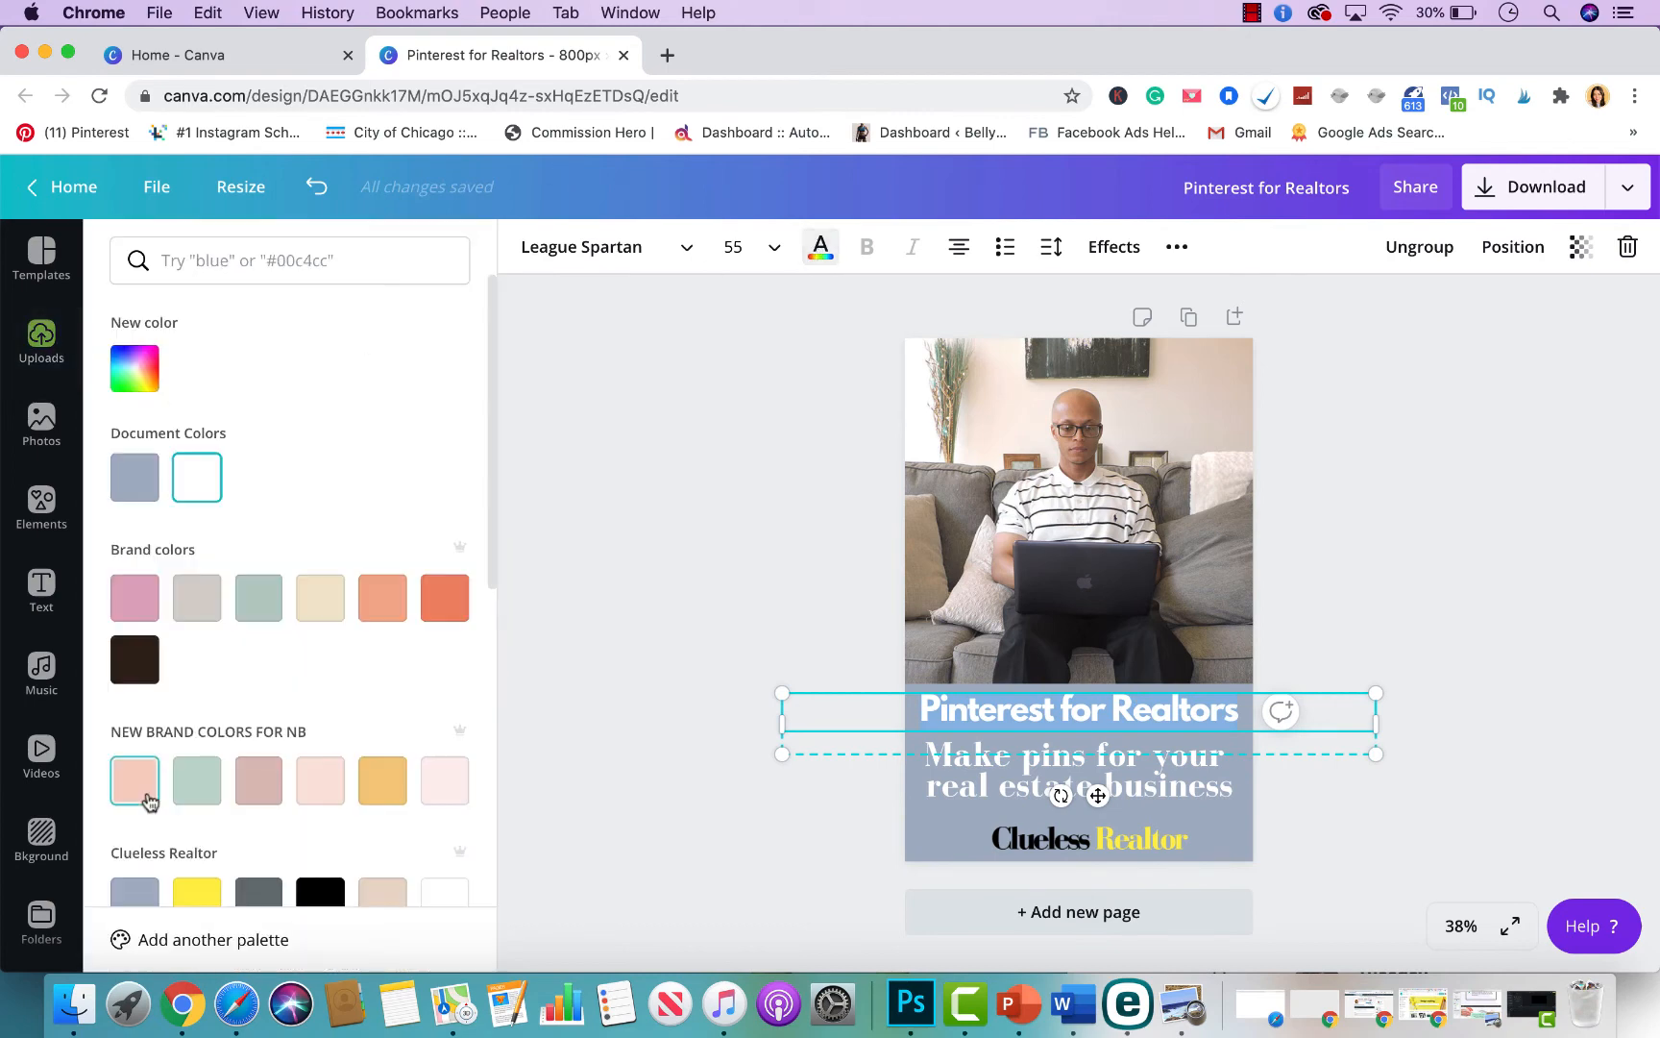
scroll(193, 692, down, 3)
click(319, 766)
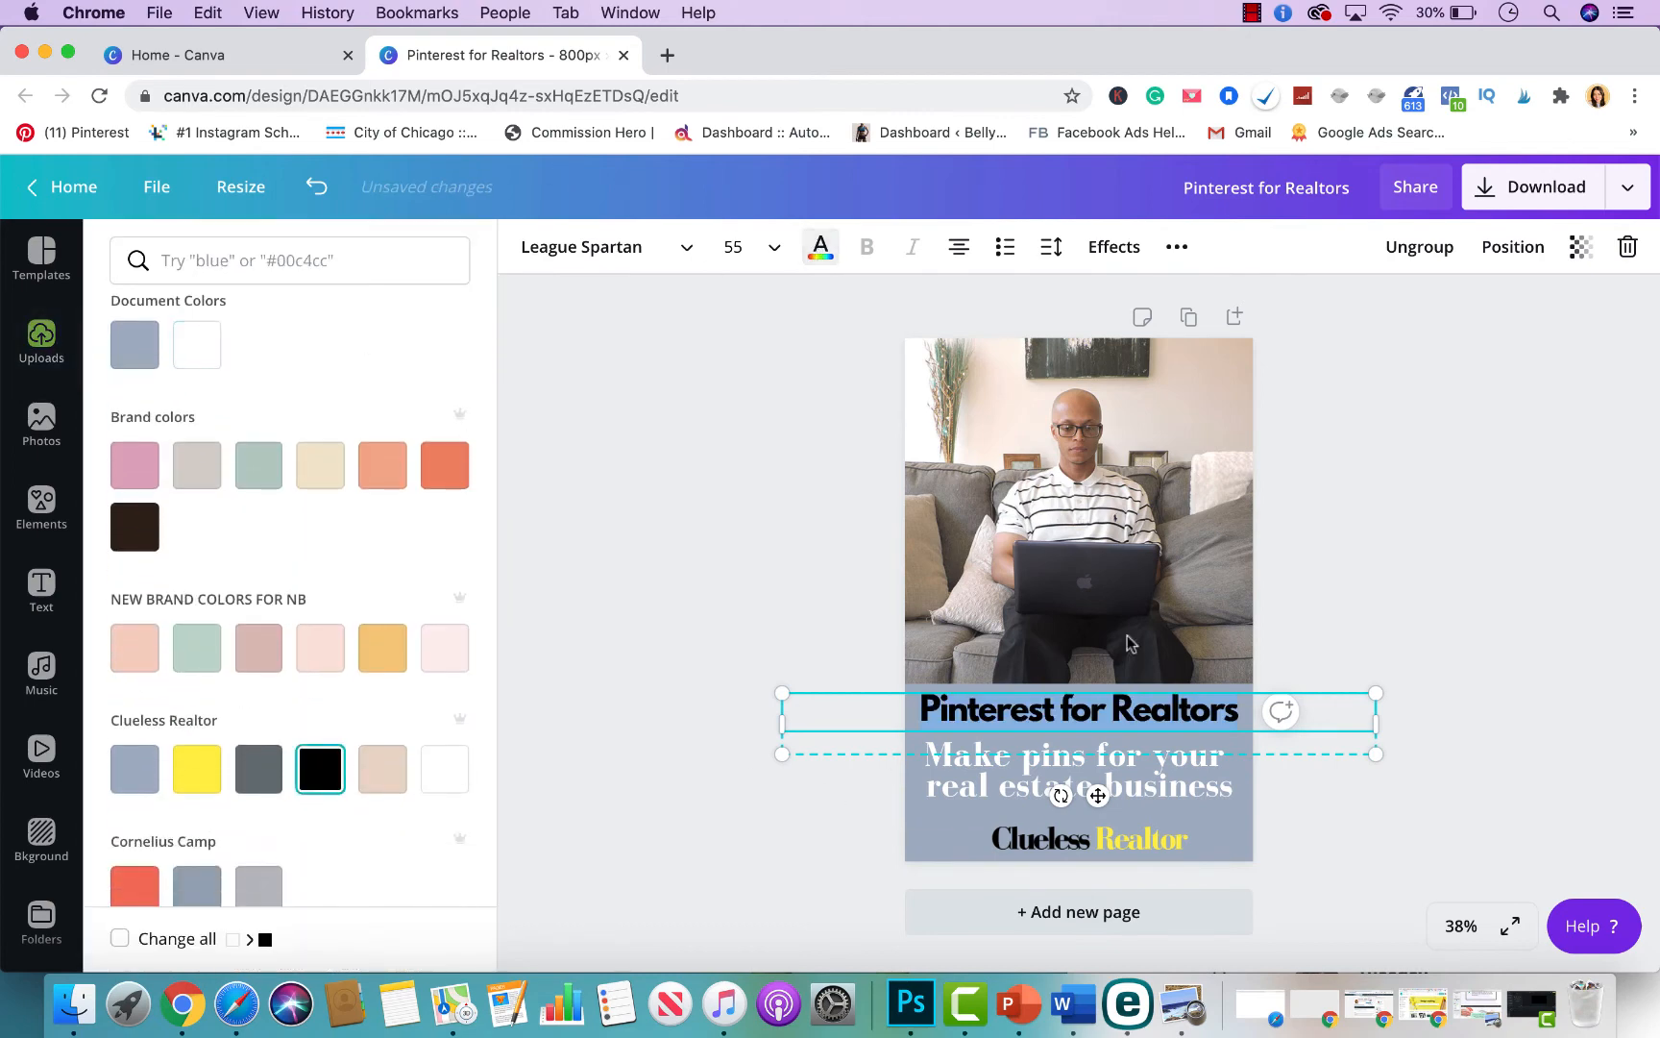
click(1475, 649)
- Nudge the subtitle slightly sideways and move the Clueless Realtor wordmark slightly up, centred beneath it
drag(1194, 759, 1193, 759)
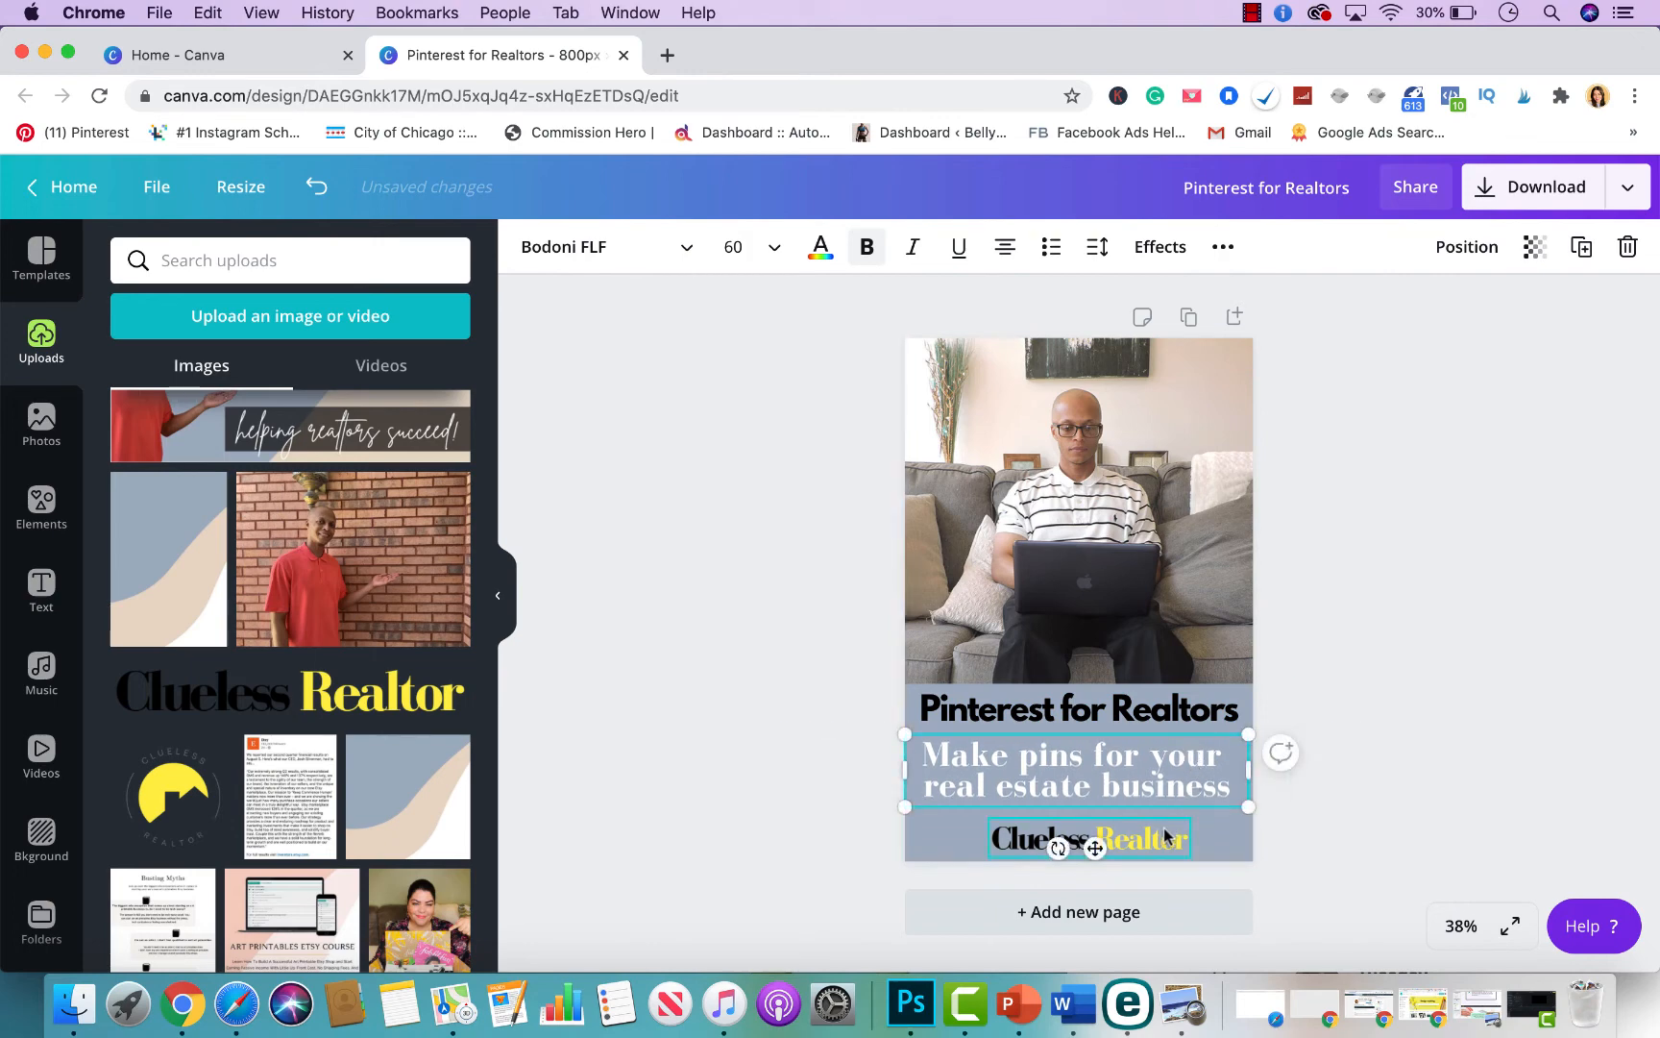
drag(1170, 838, 1156, 826)
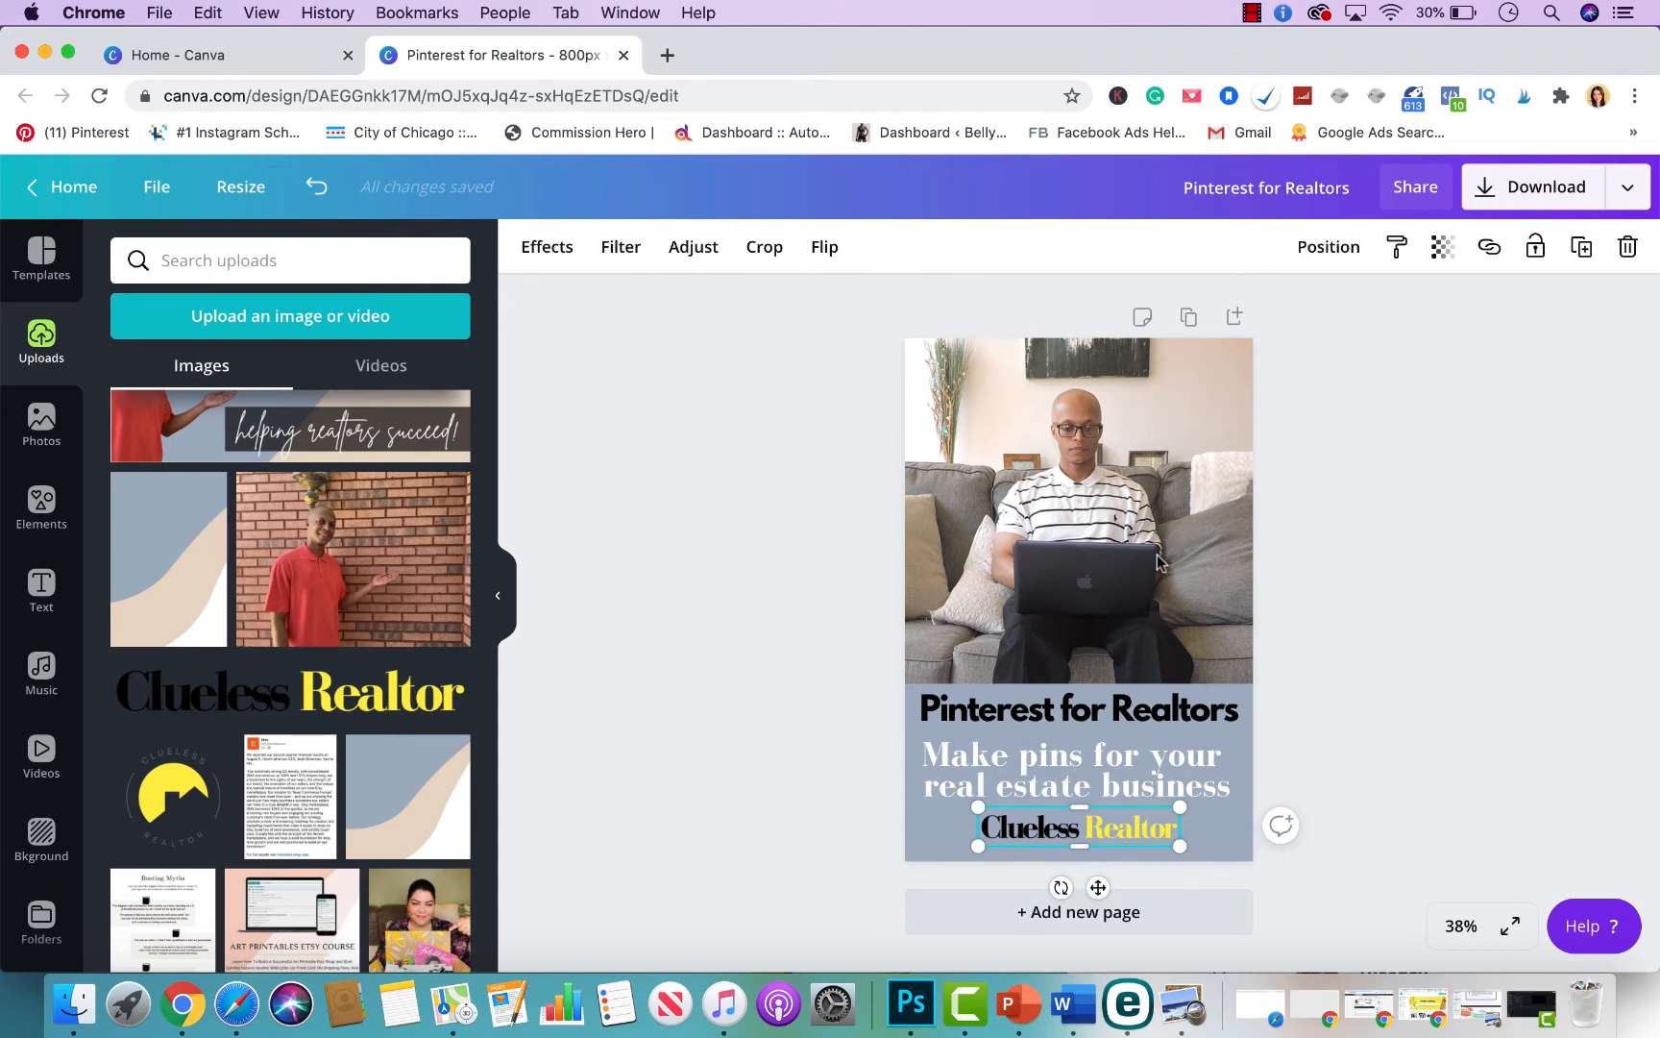
click(1506, 479)
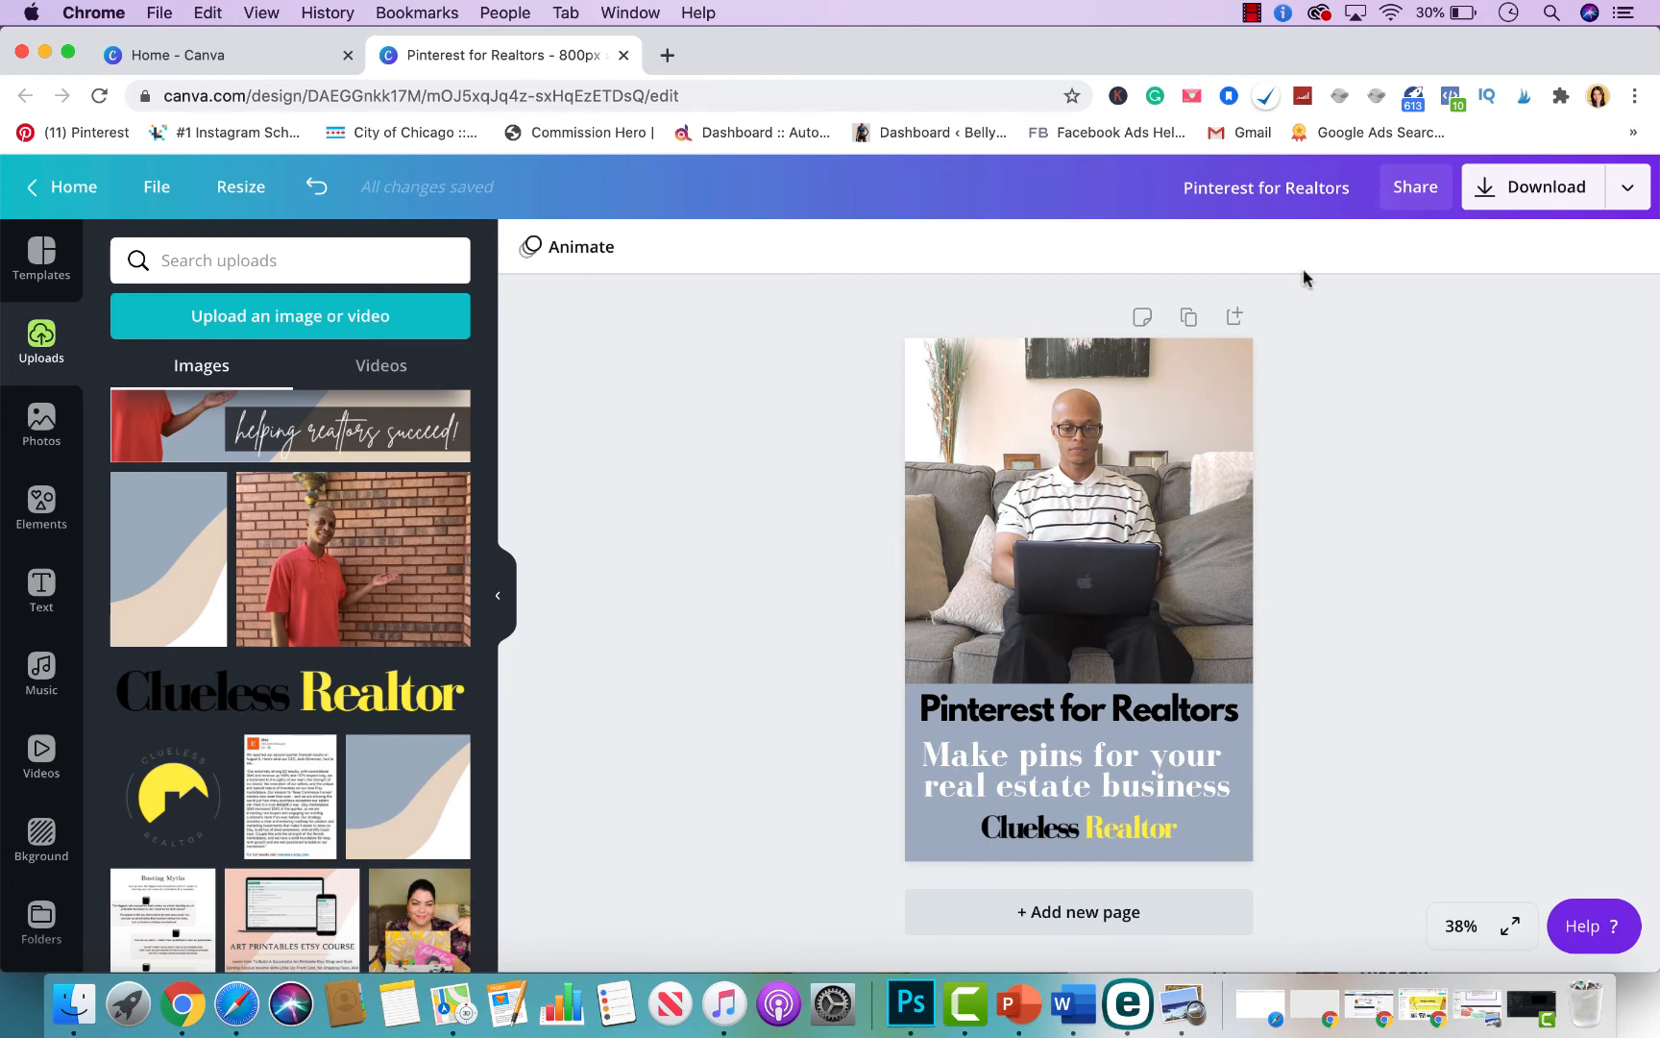
- Duplicate the pin page and delete the title and subtitle from the copy
click(1189, 317)
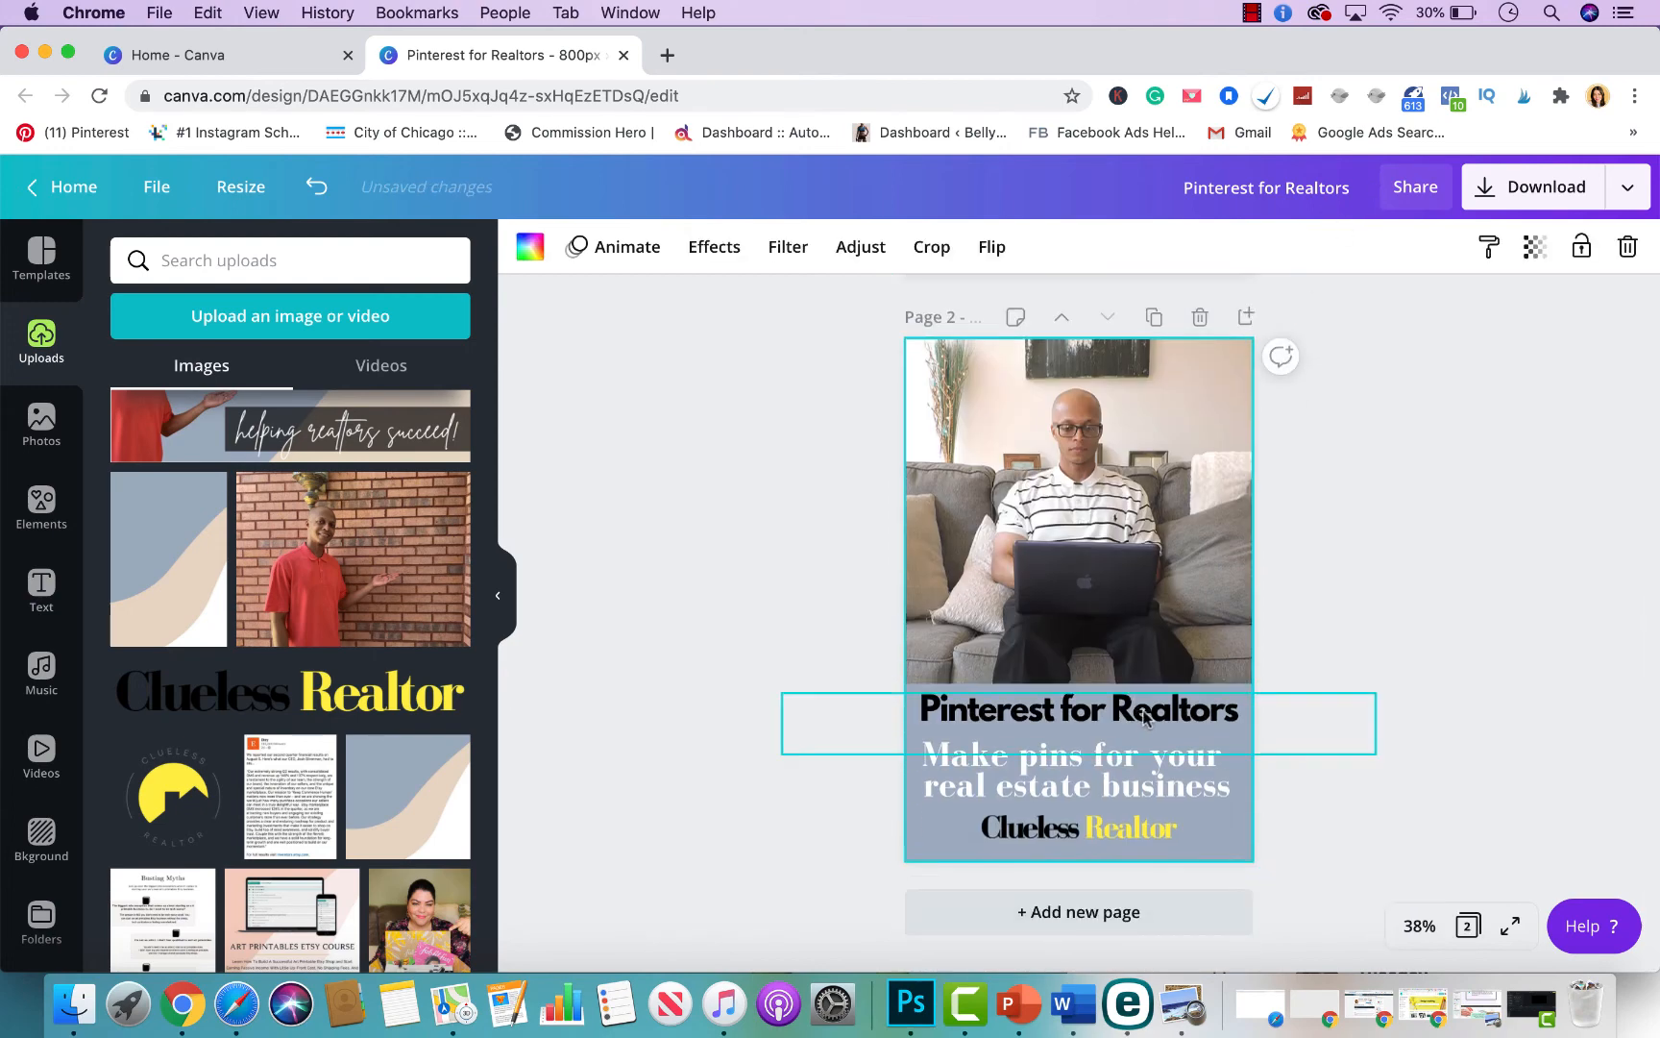
click(1145, 711)
key(Delete)
key(Delete)
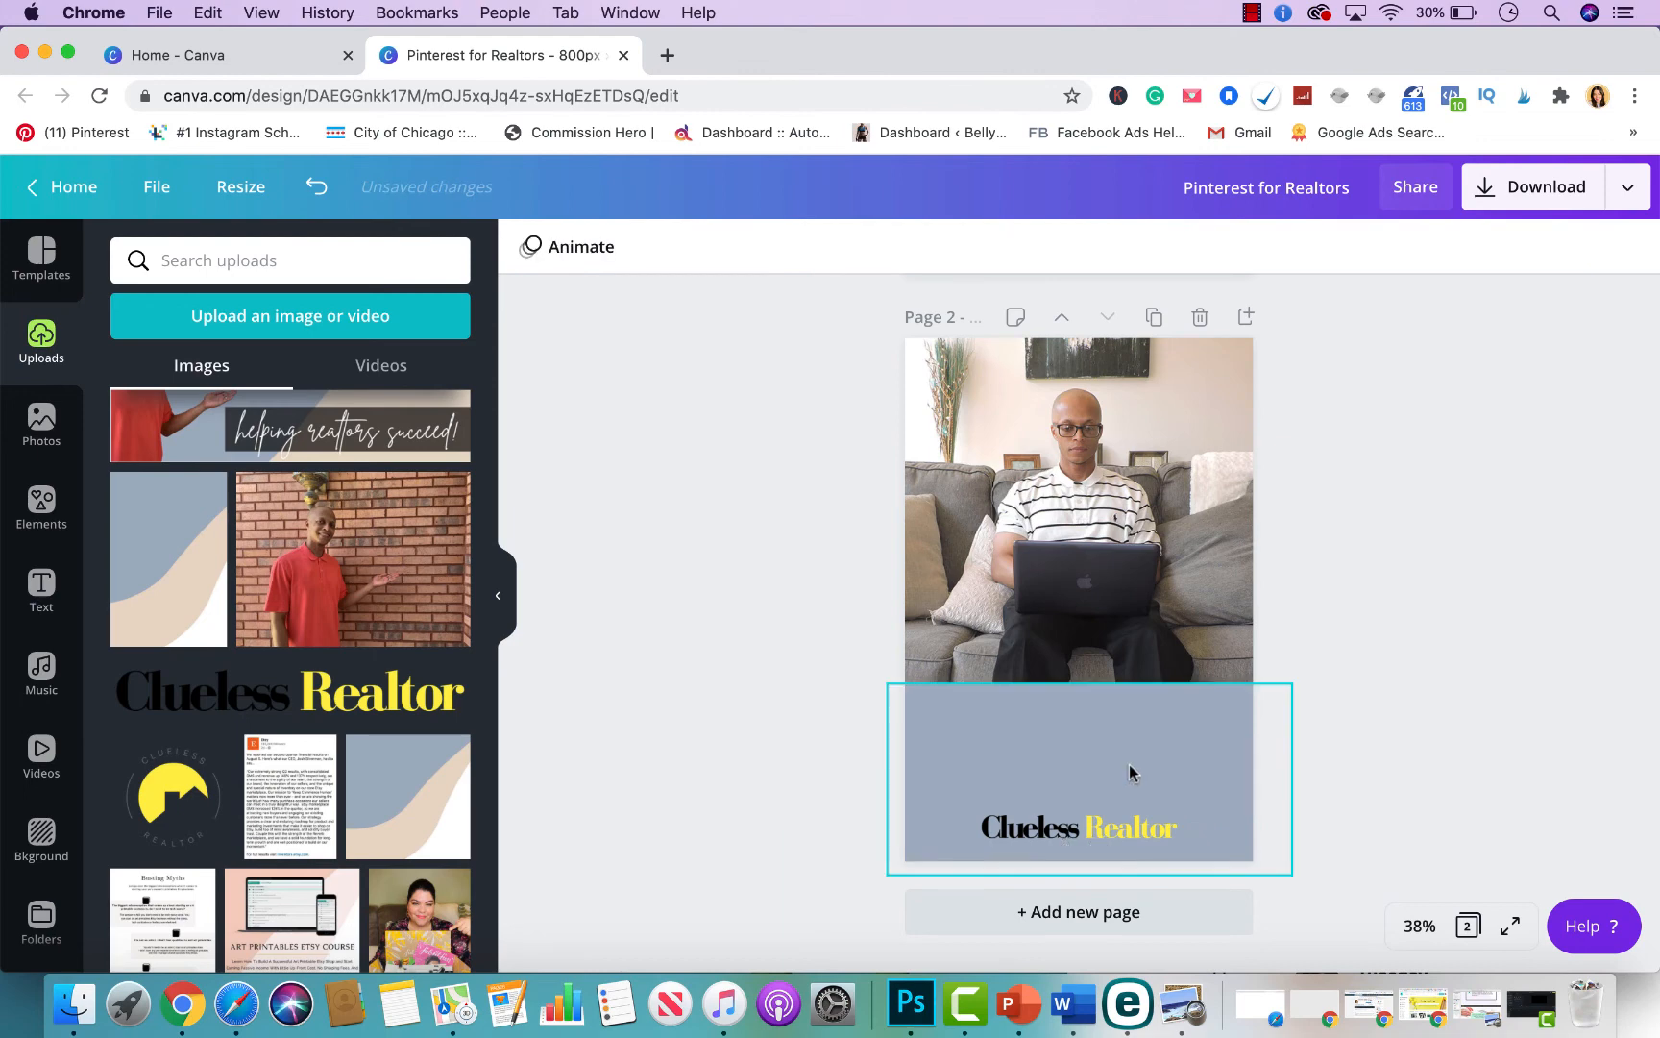
- Enlarge page 2's blue-grey block to a height of 1,152 and narrow its sides so the photo frames it
click(1128, 715)
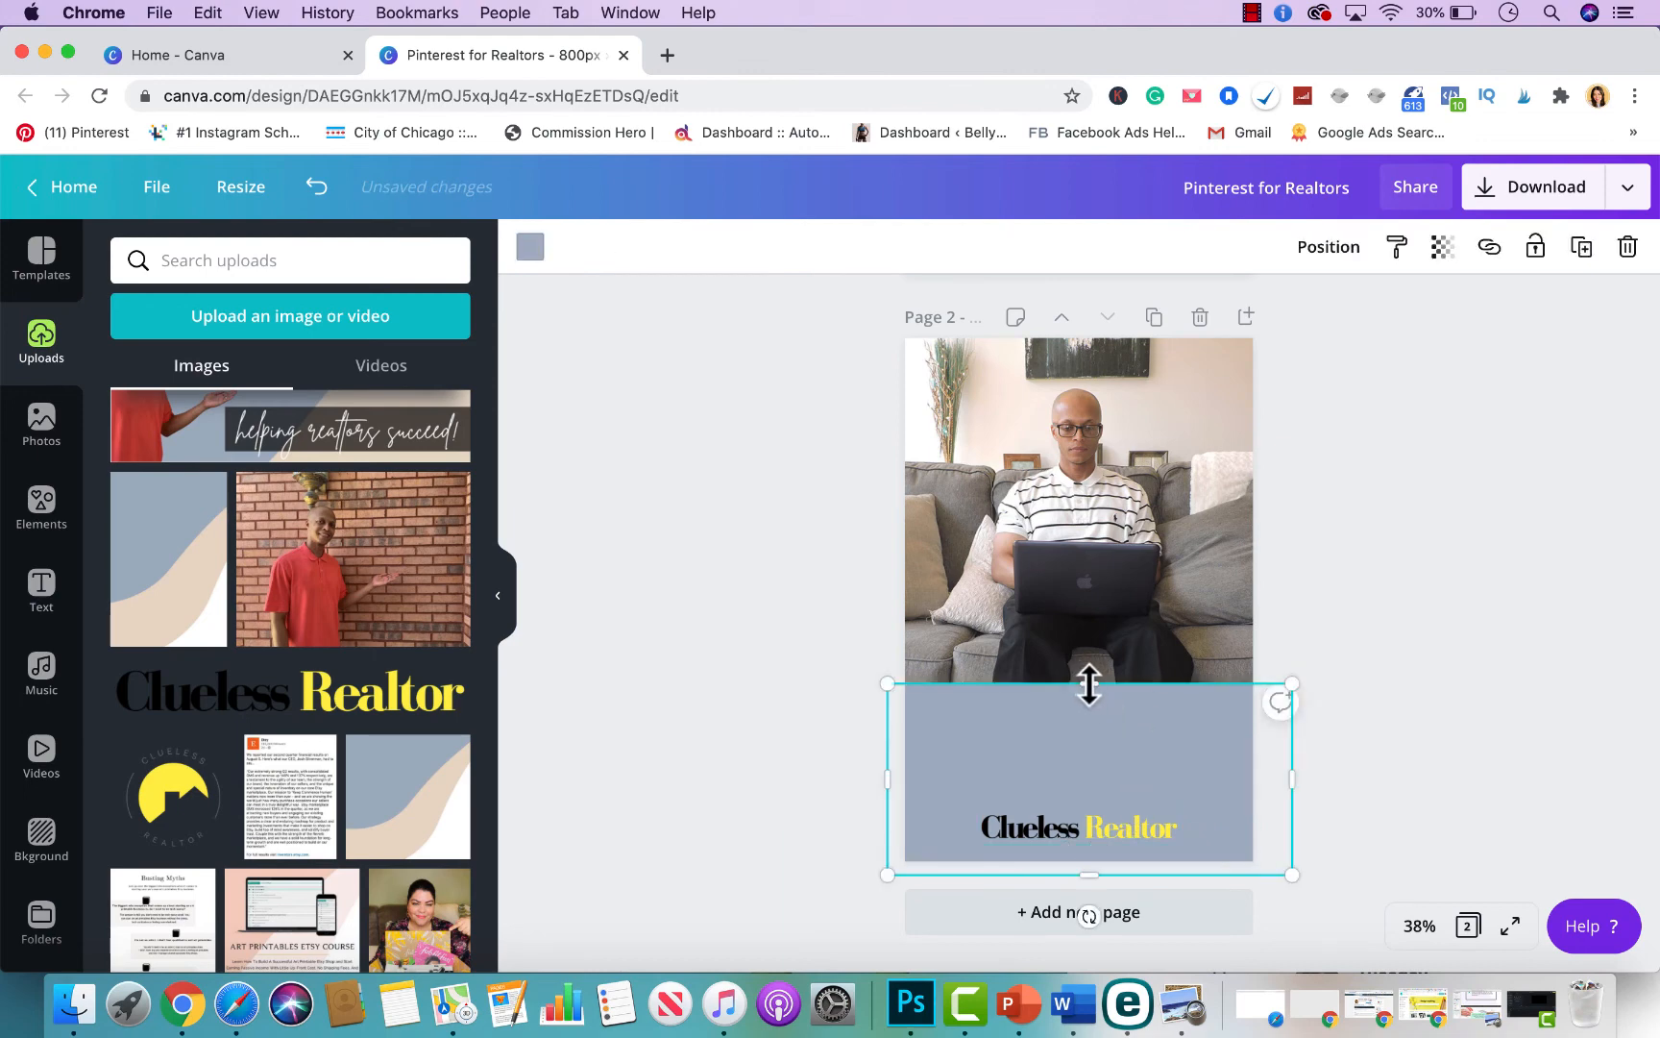
drag(1084, 683, 1067, 322)
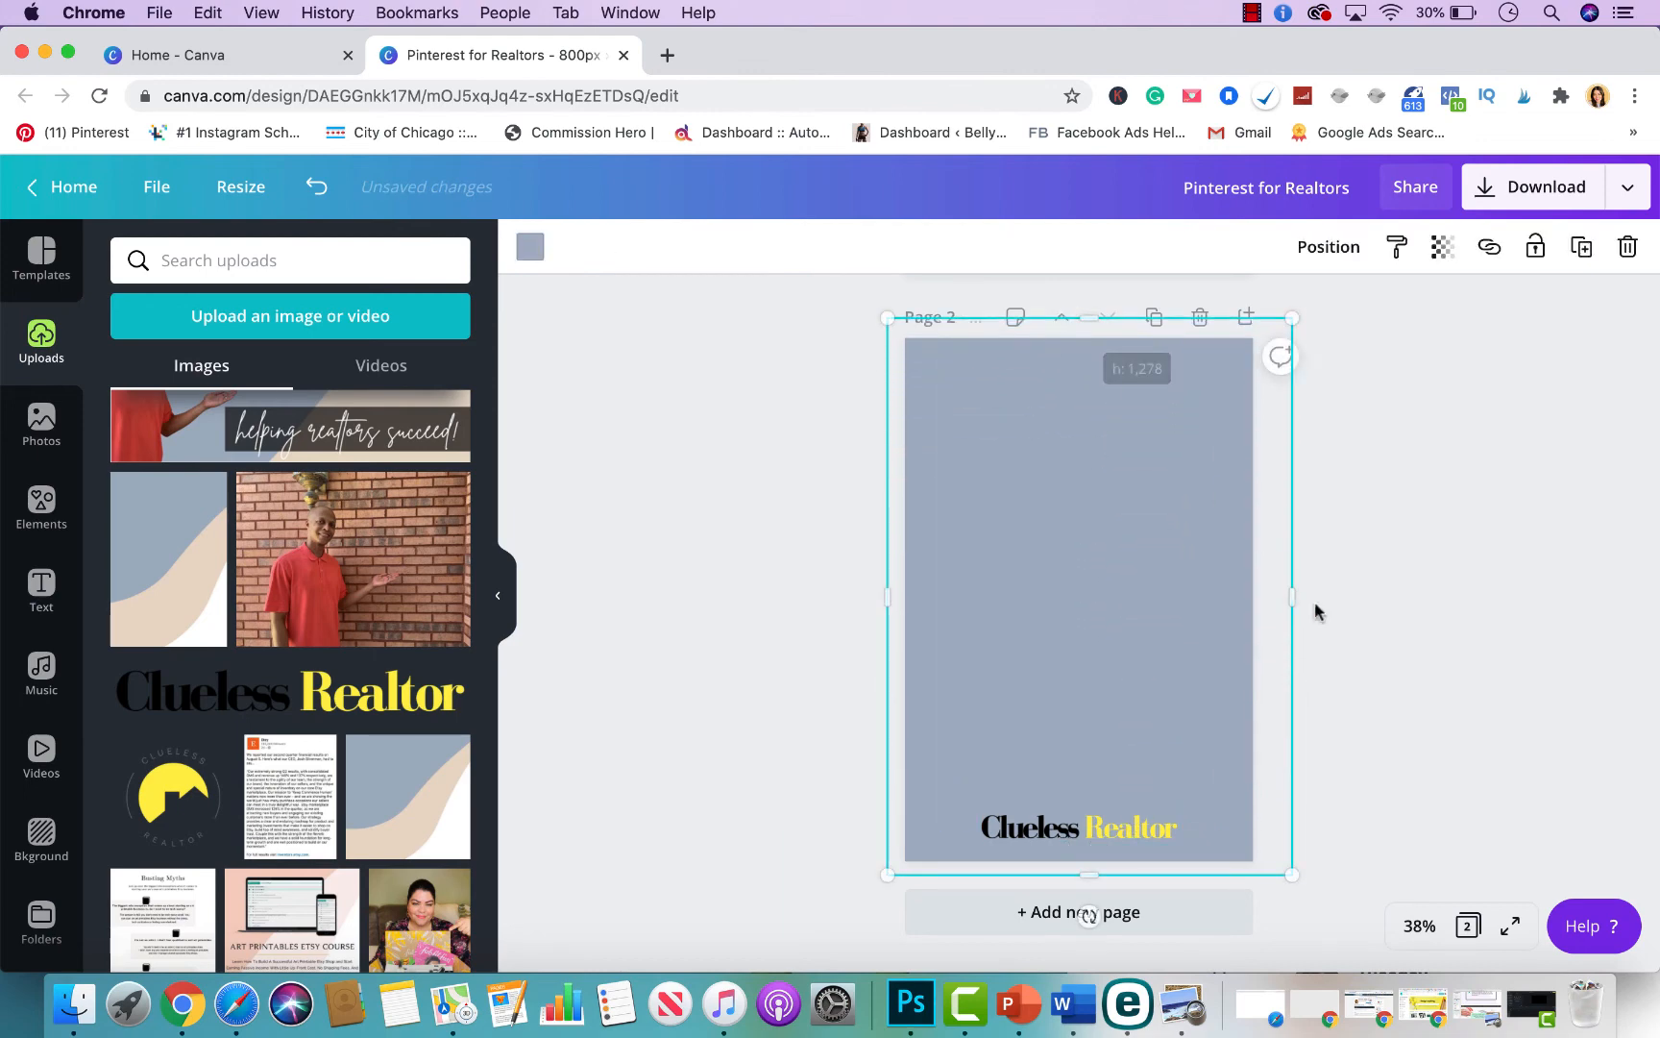
drag(1293, 591, 1228, 595)
drag(1060, 319, 1064, 374)
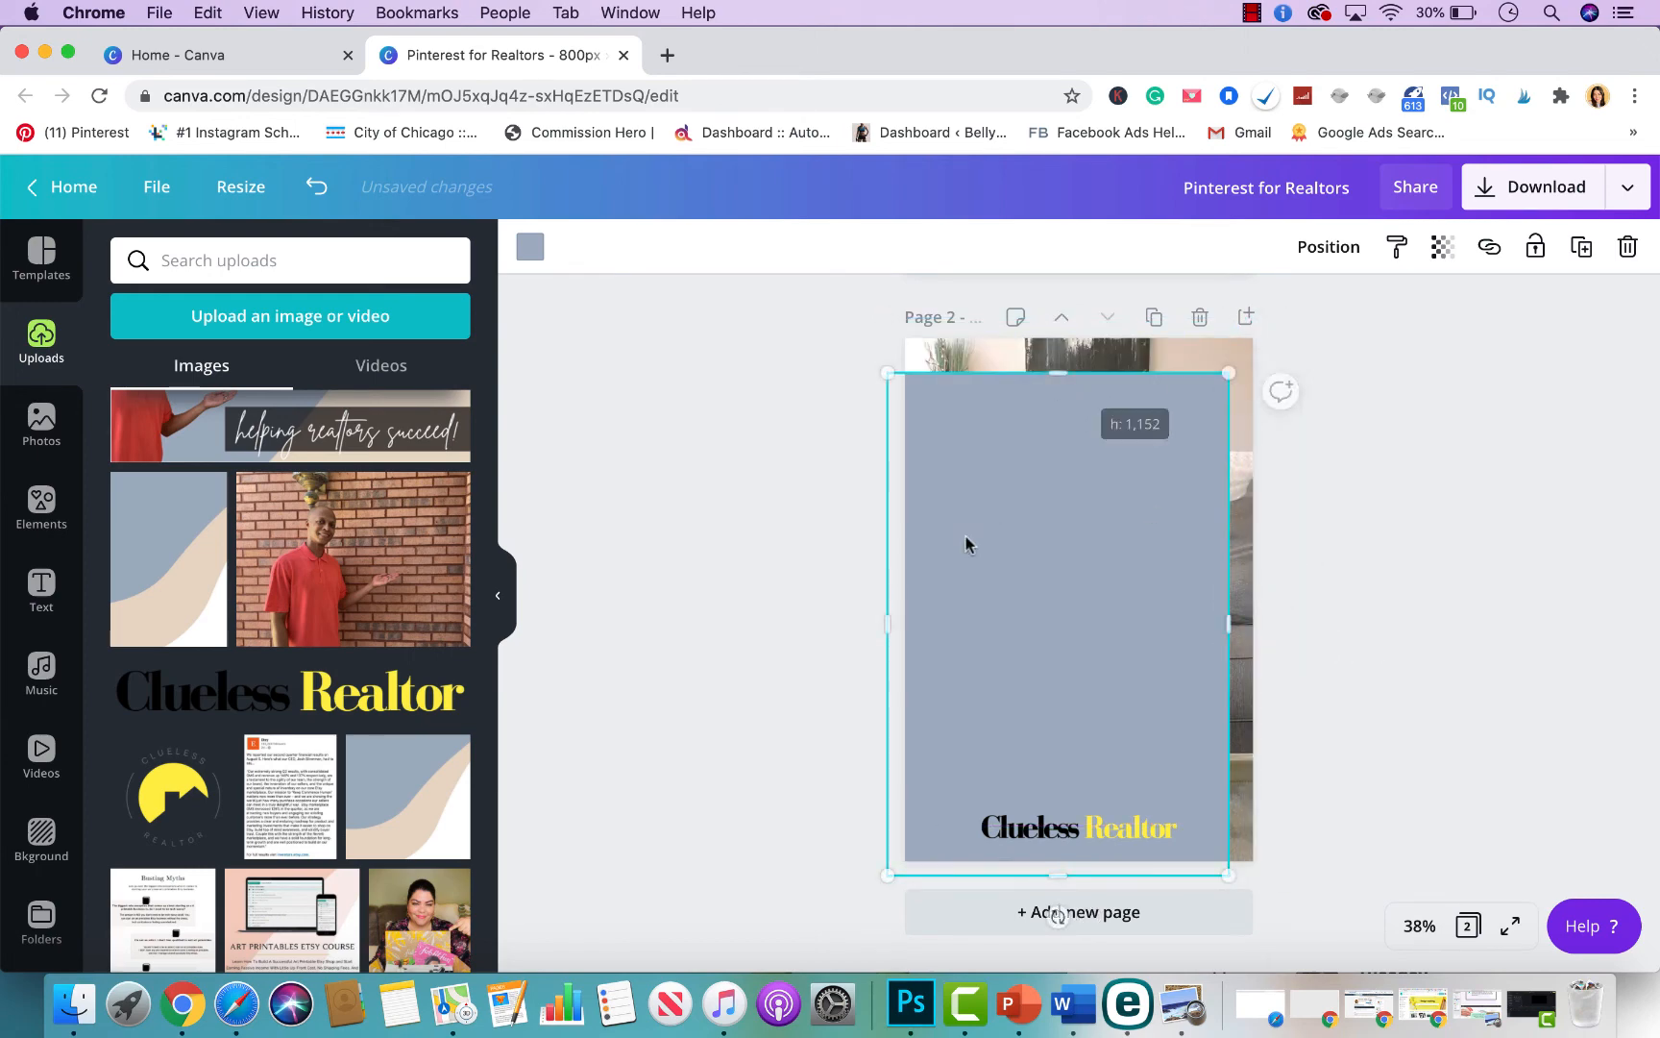
drag(886, 615, 938, 617)
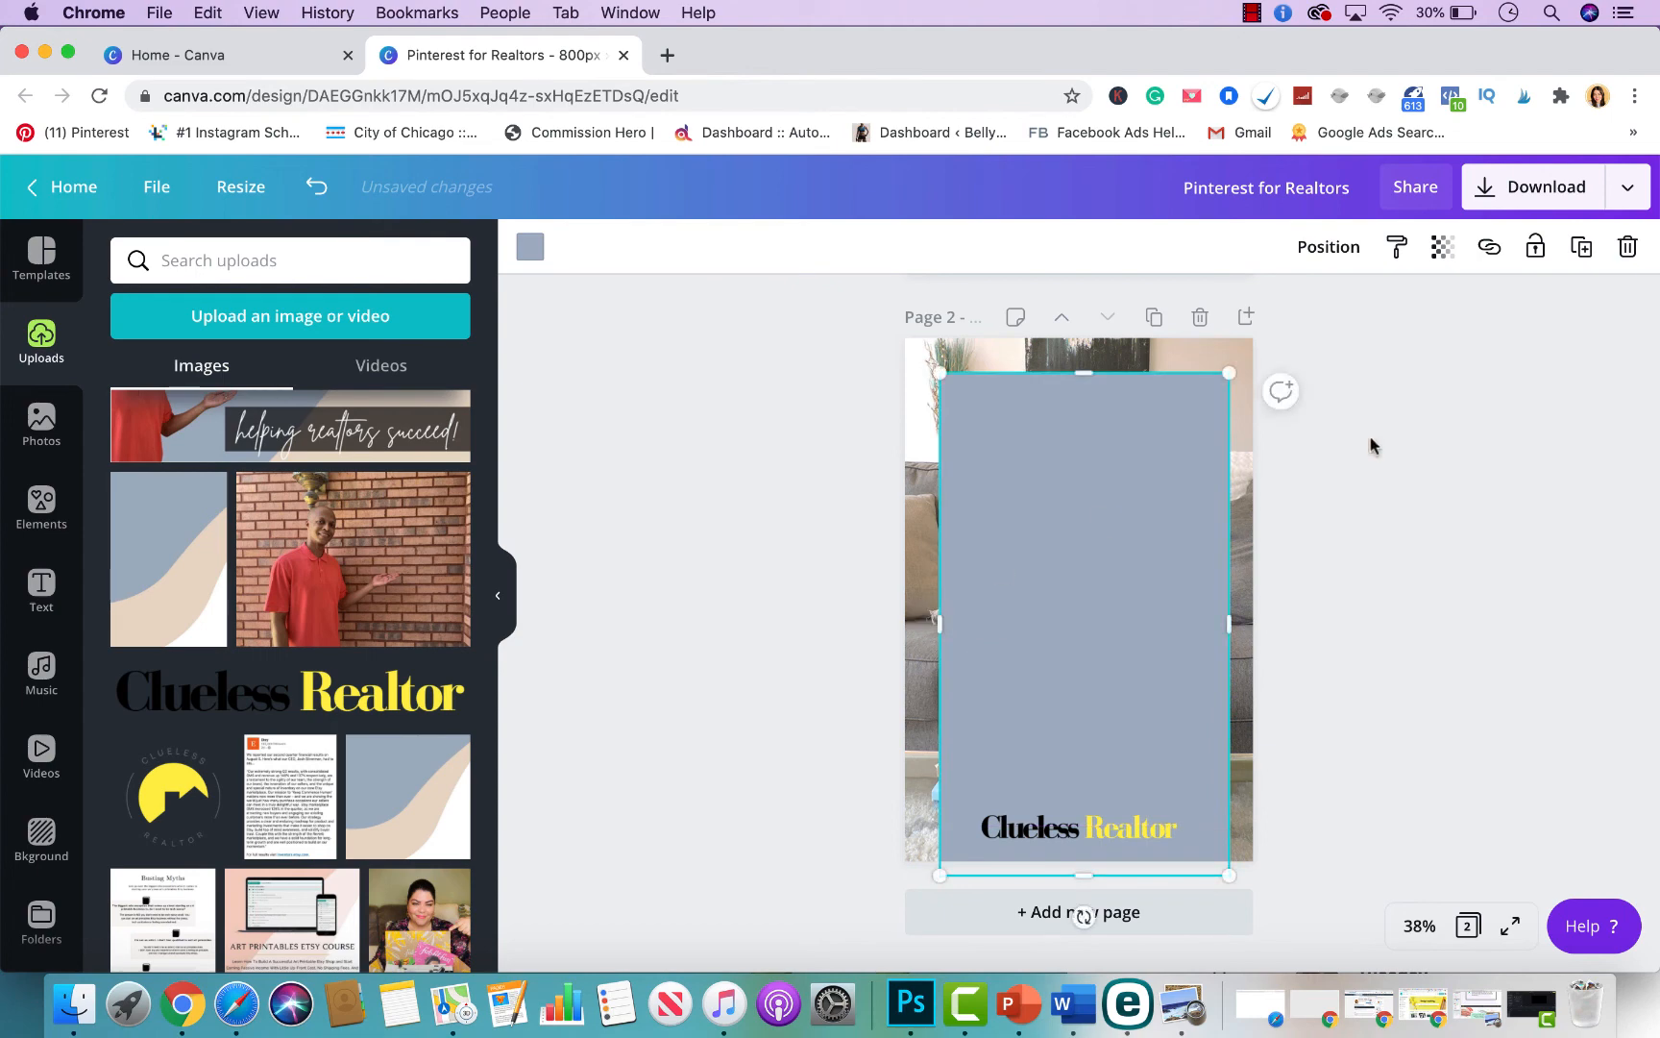
click(1515, 439)
- Set the transparency of page 2's blue-grey block to 80, keeping the wordmark in place over it
click(1163, 478)
click(1438, 252)
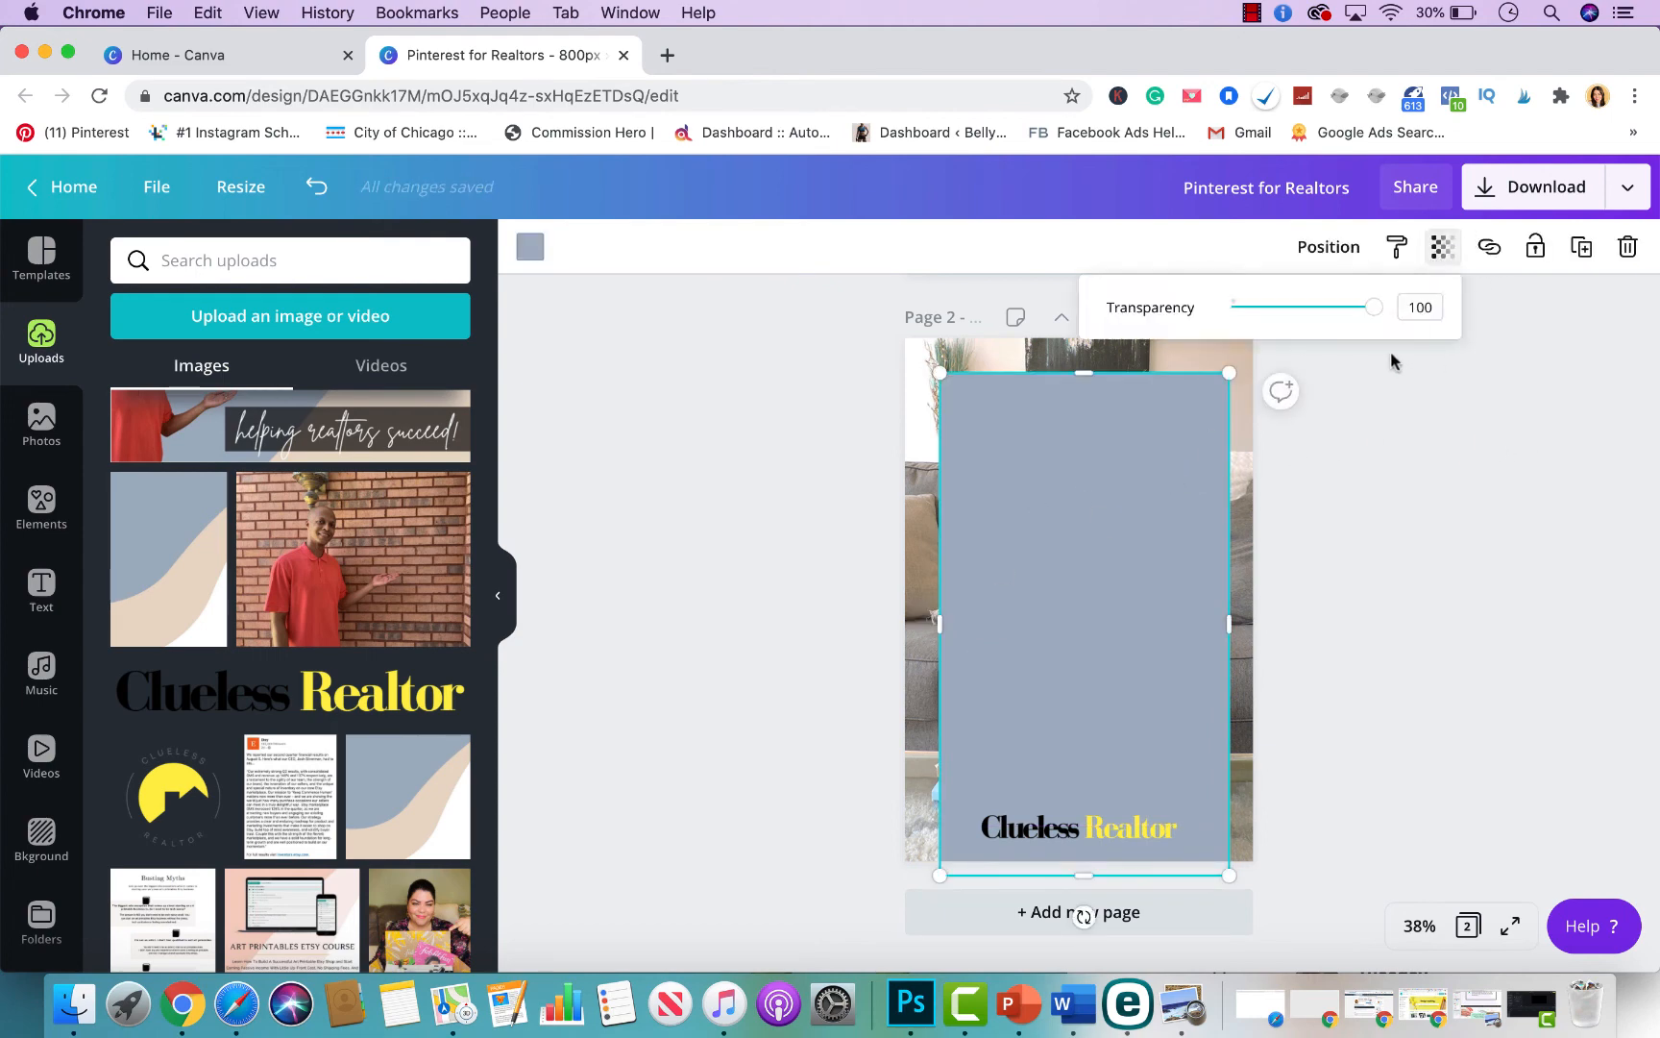
drag(1372, 307, 1346, 308)
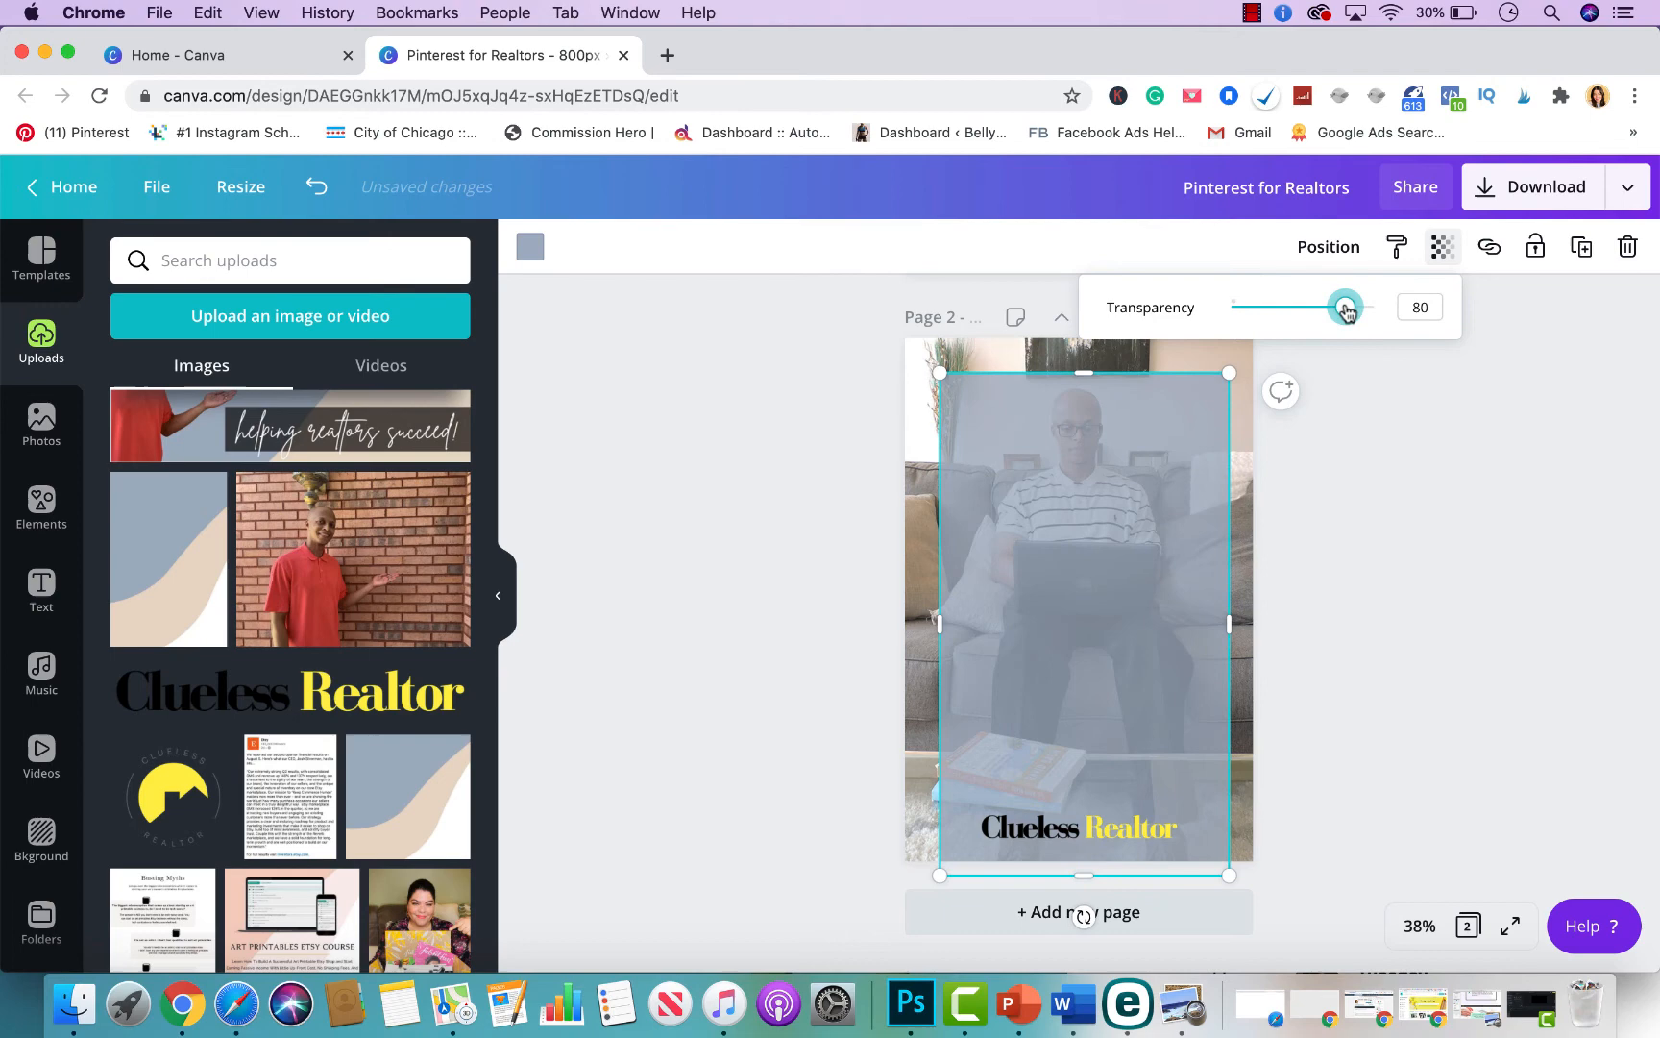
click(1537, 466)
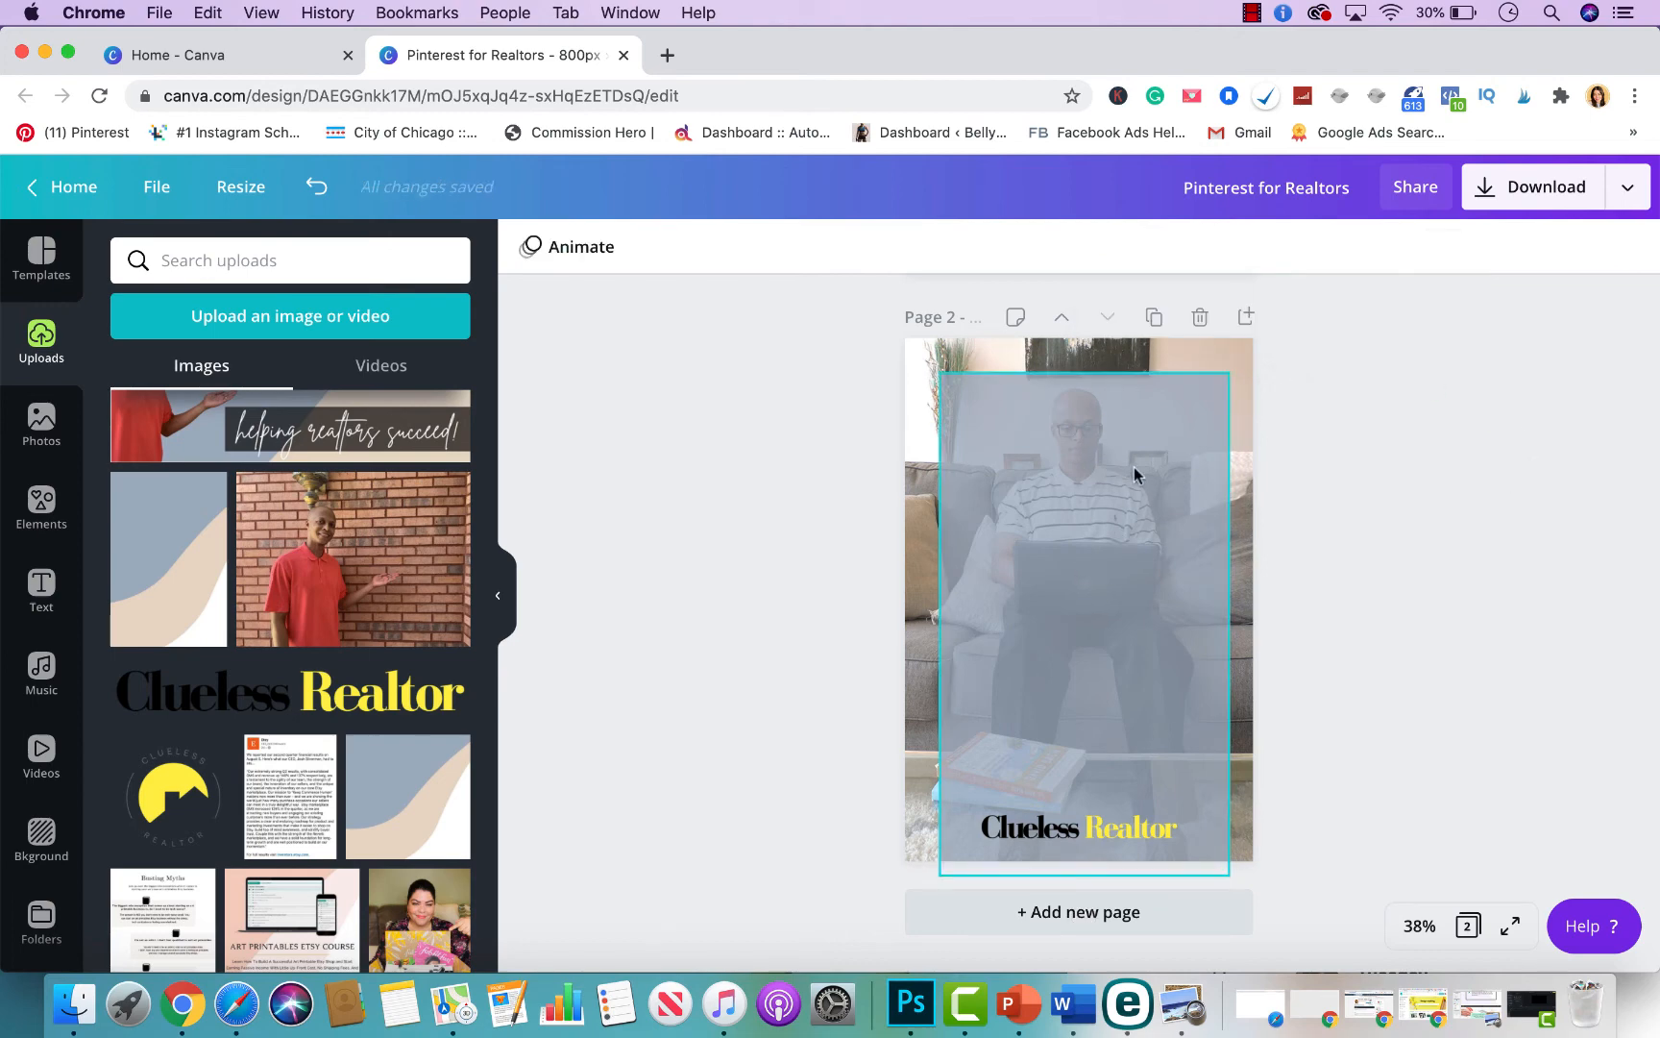
drag(1101, 834, 1101, 827)
click(1415, 600)
- Add the "cold, smooth & tasty." text combination to page 2 and delete its "Angelo Brewing" line
click(38, 618)
scroll(225, 472, down, 3)
scroll(221, 661, up, 2)
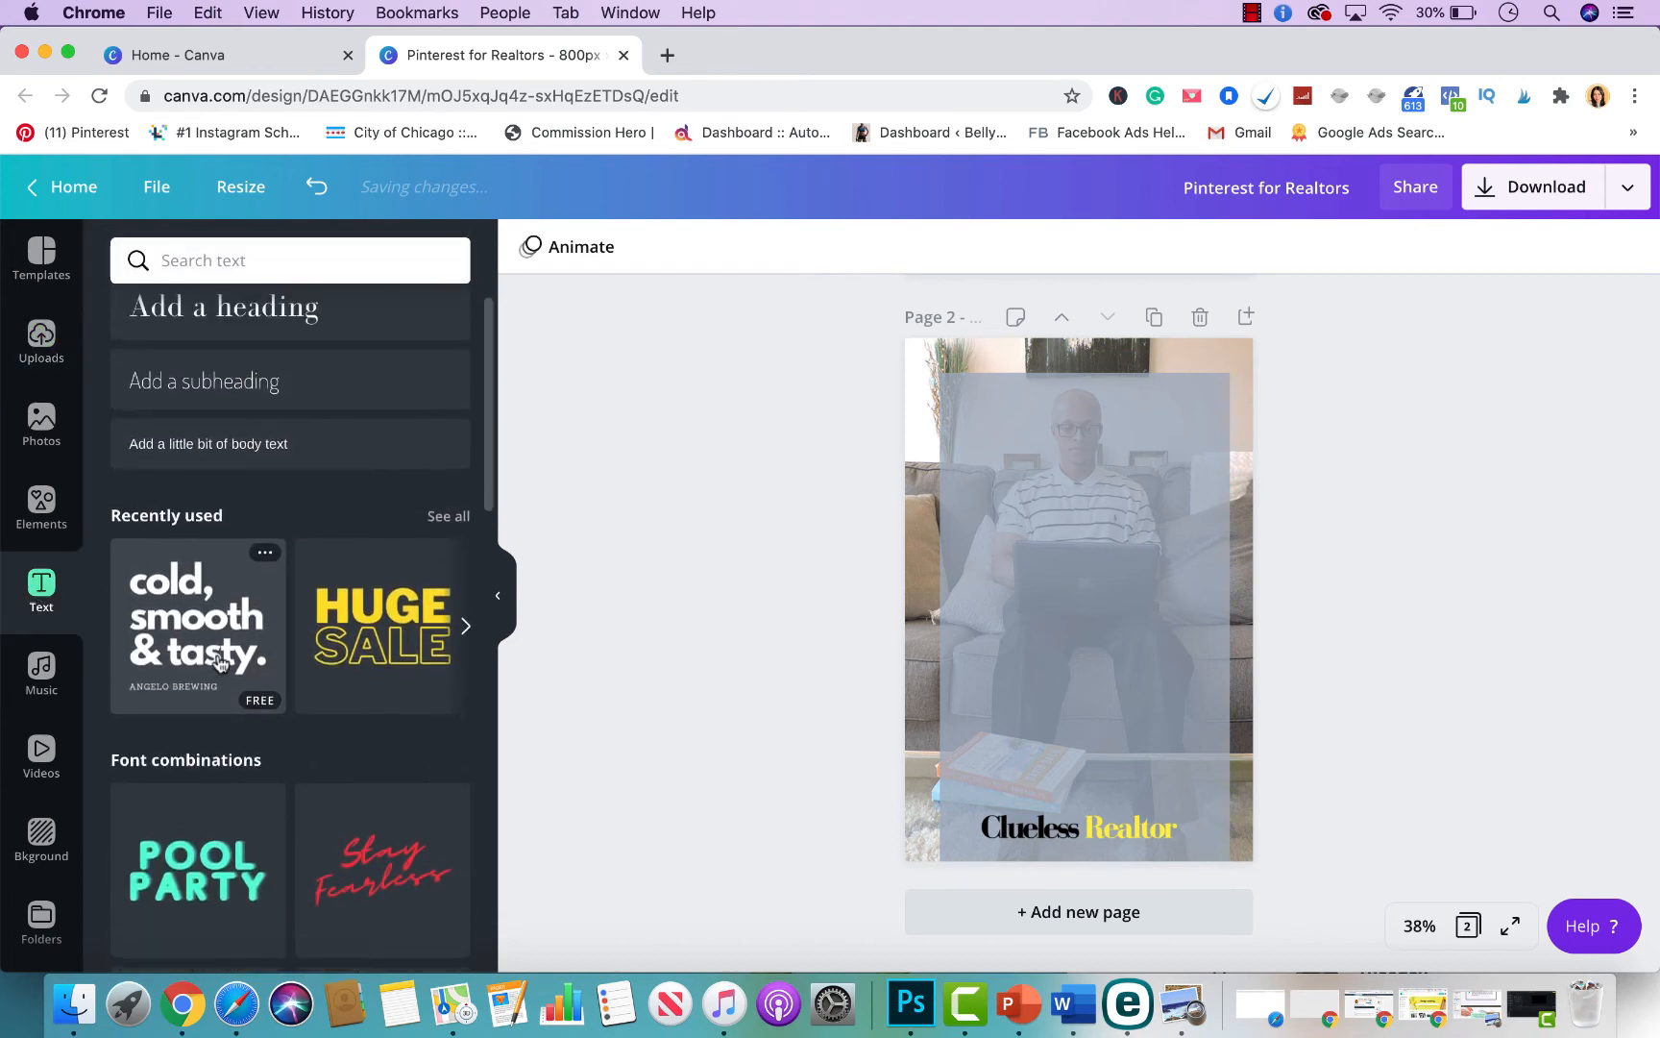
scroll(219, 661, up, 2)
click(213, 670)
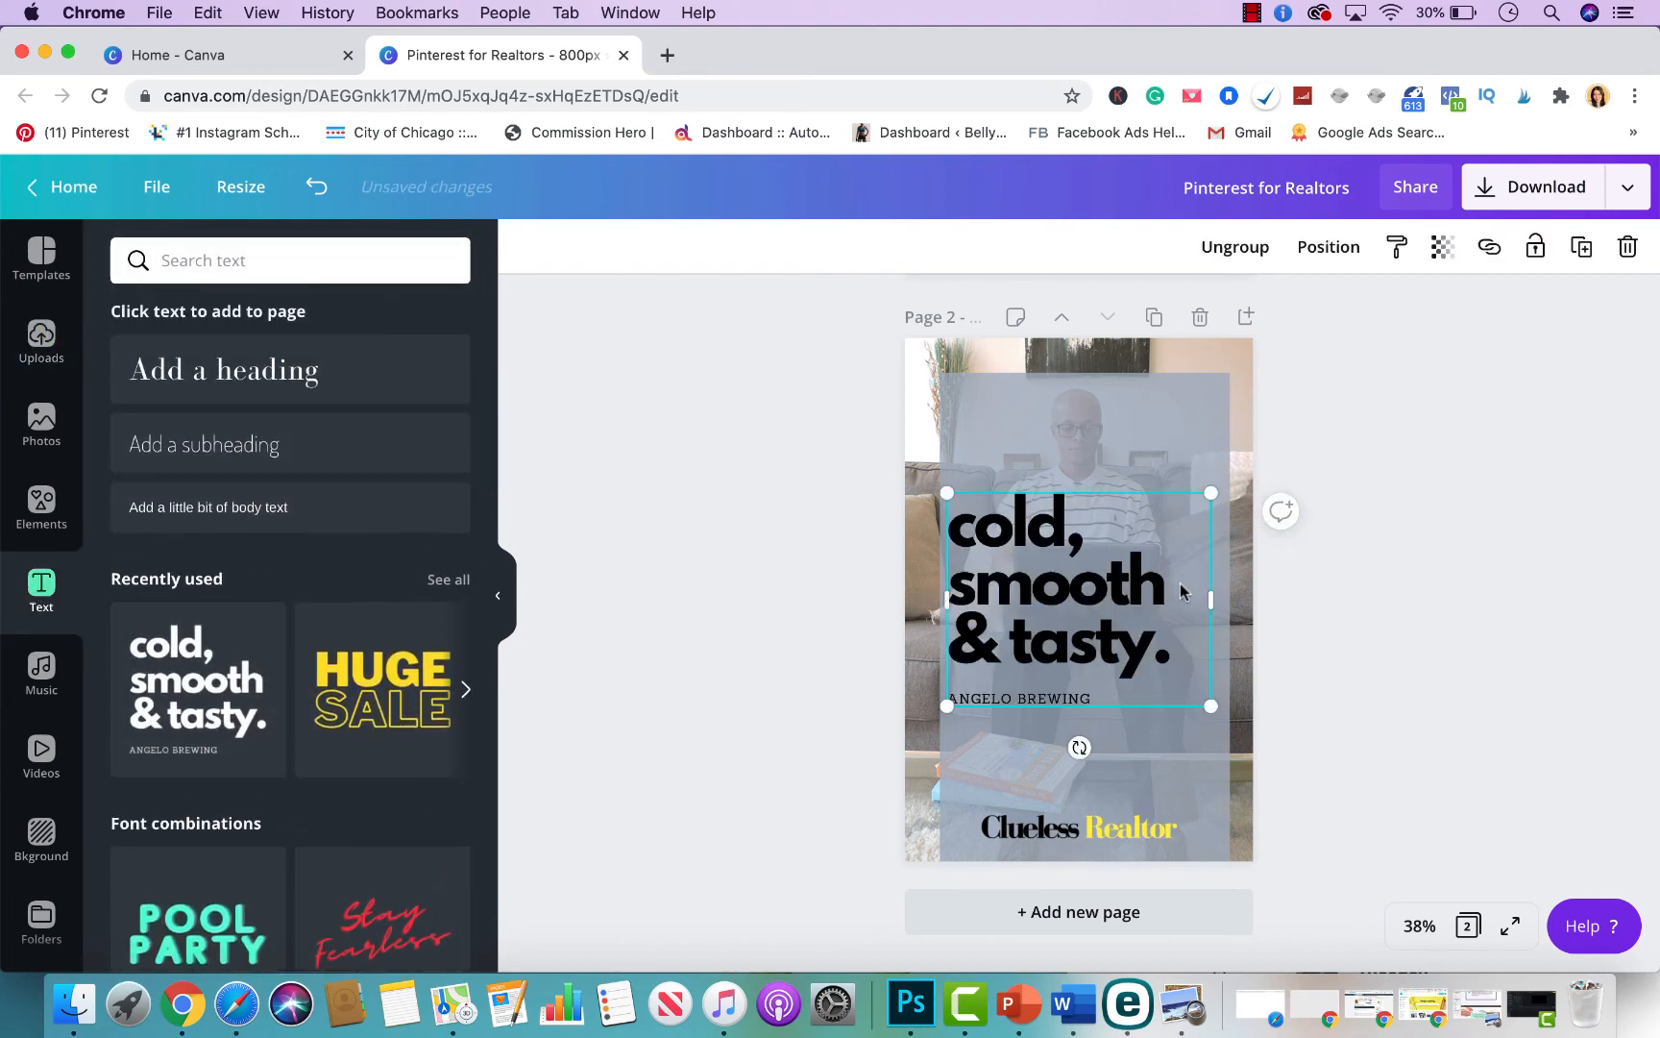
double_click(1080, 709)
key(BackSpace)
click(1508, 582)
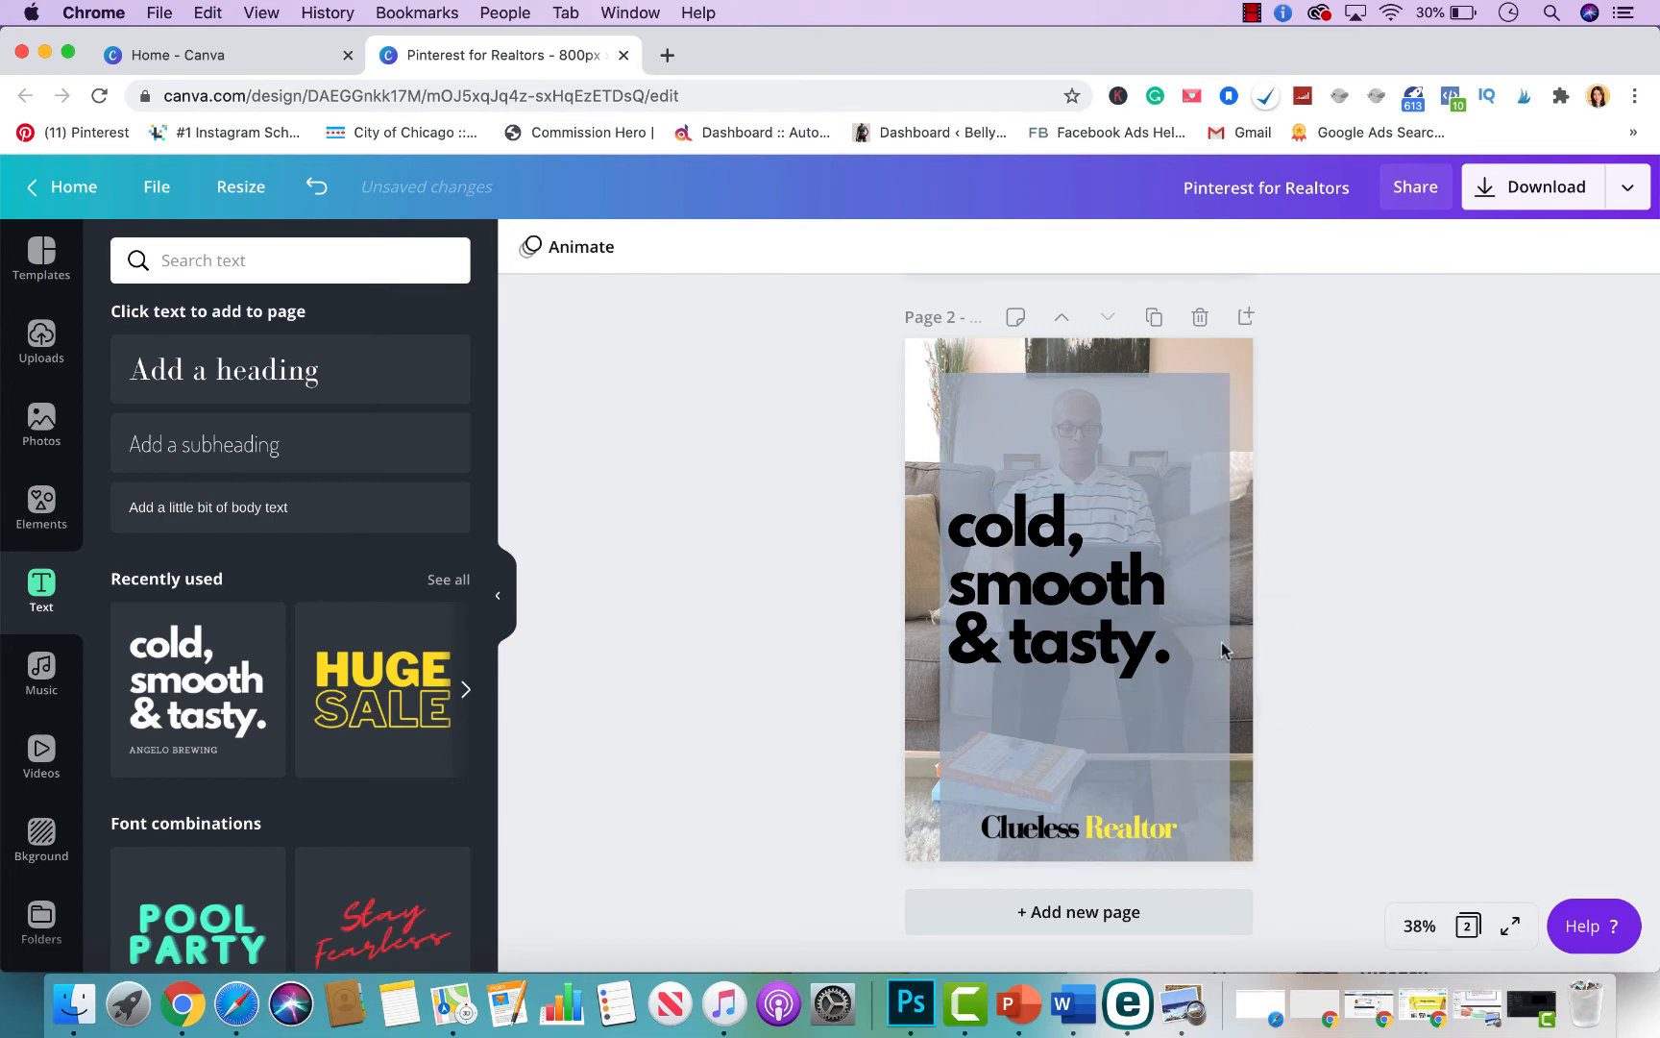
- Replace the "cold, smooth & tasty." text with "How to create pins for your real estate content"
click(1174, 663)
drag(1174, 663, 958, 526)
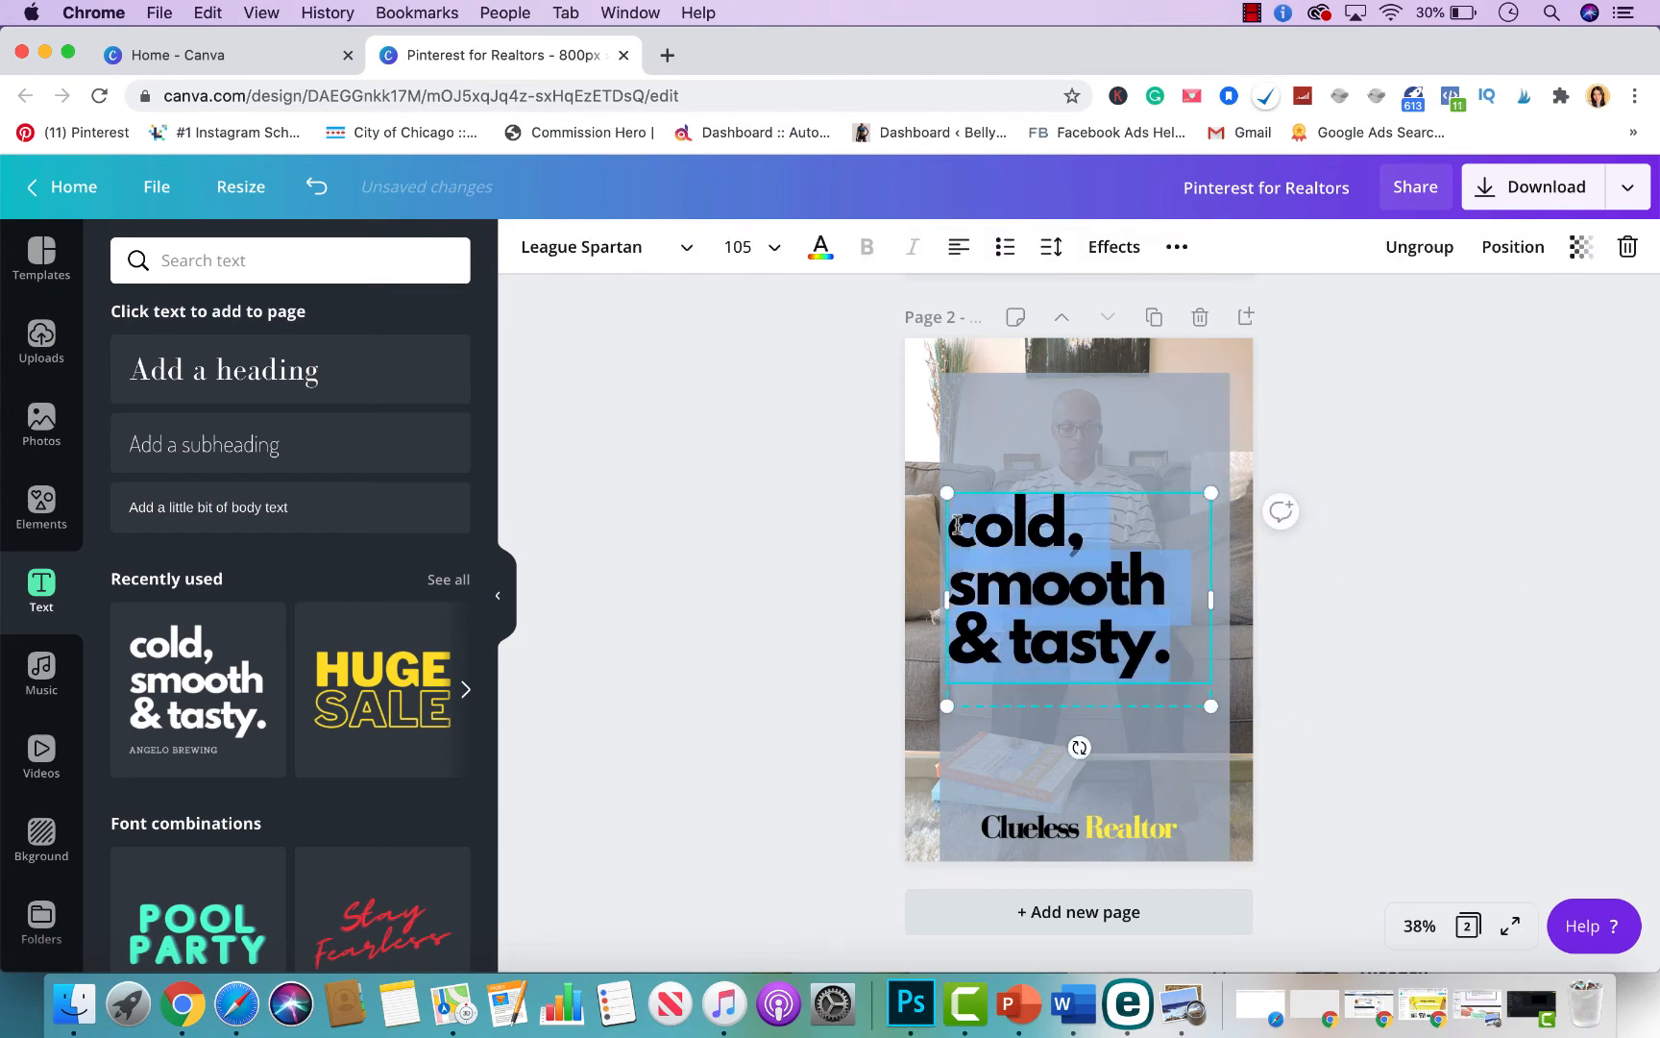
text(How to)
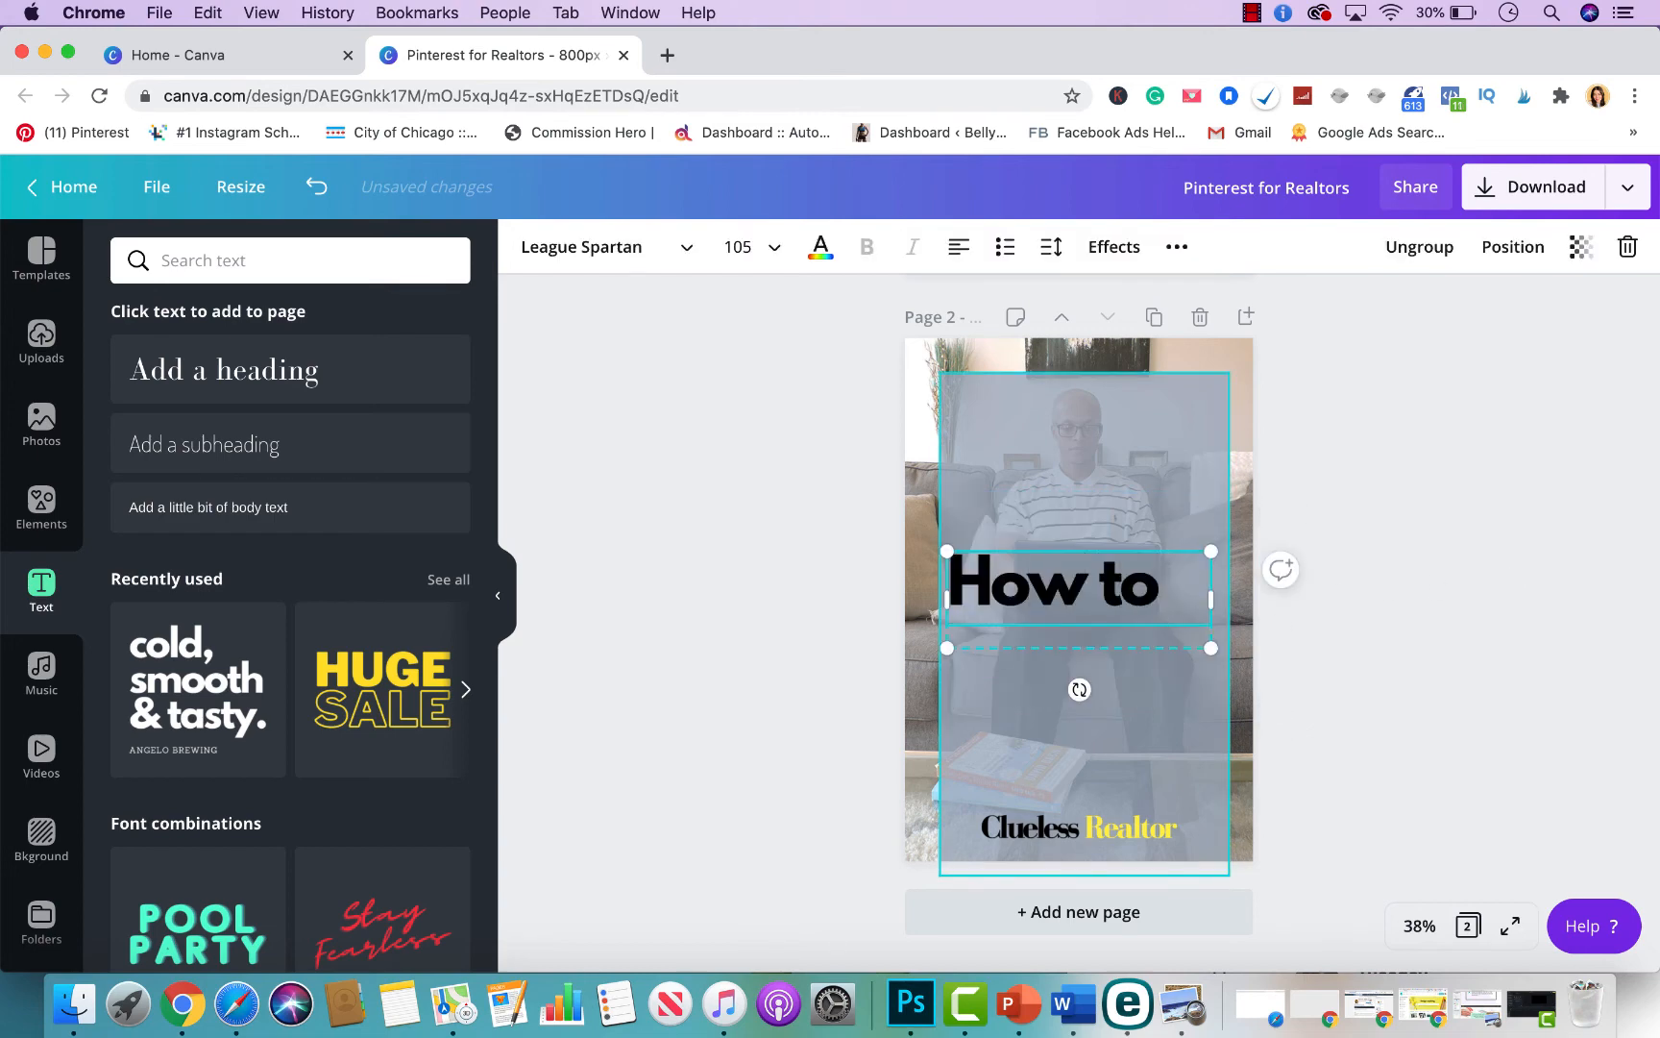
text( create pins for you)
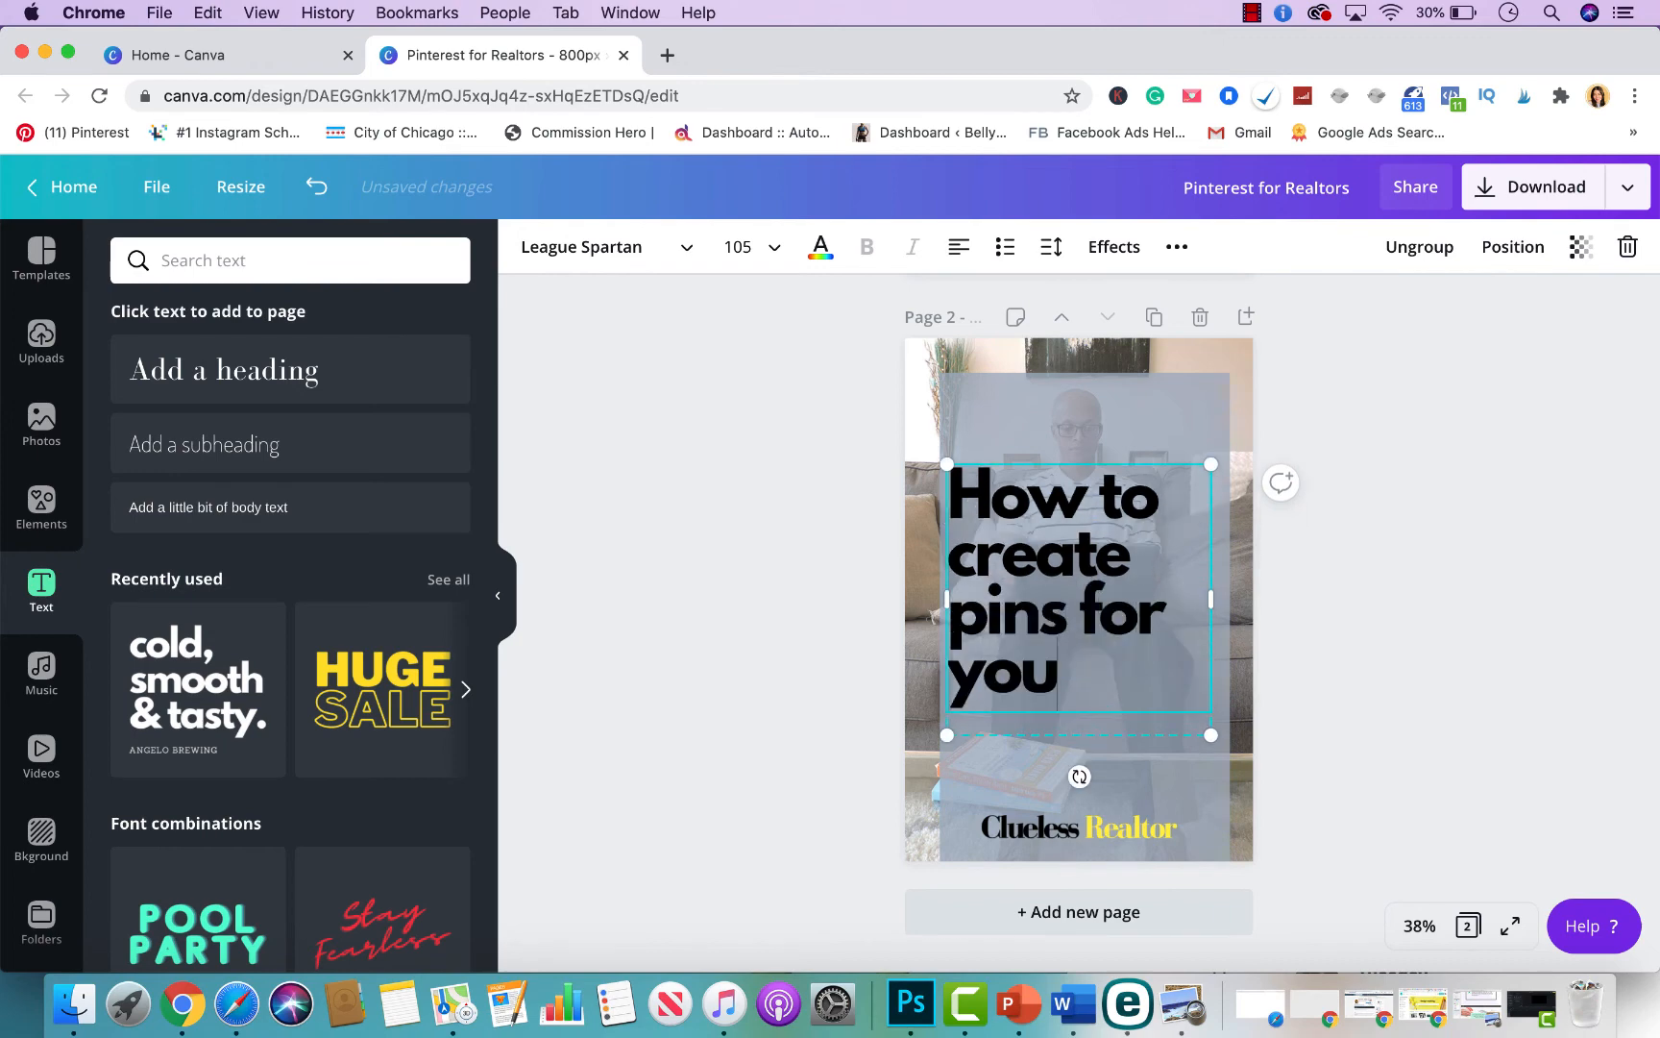
text(r real estae)
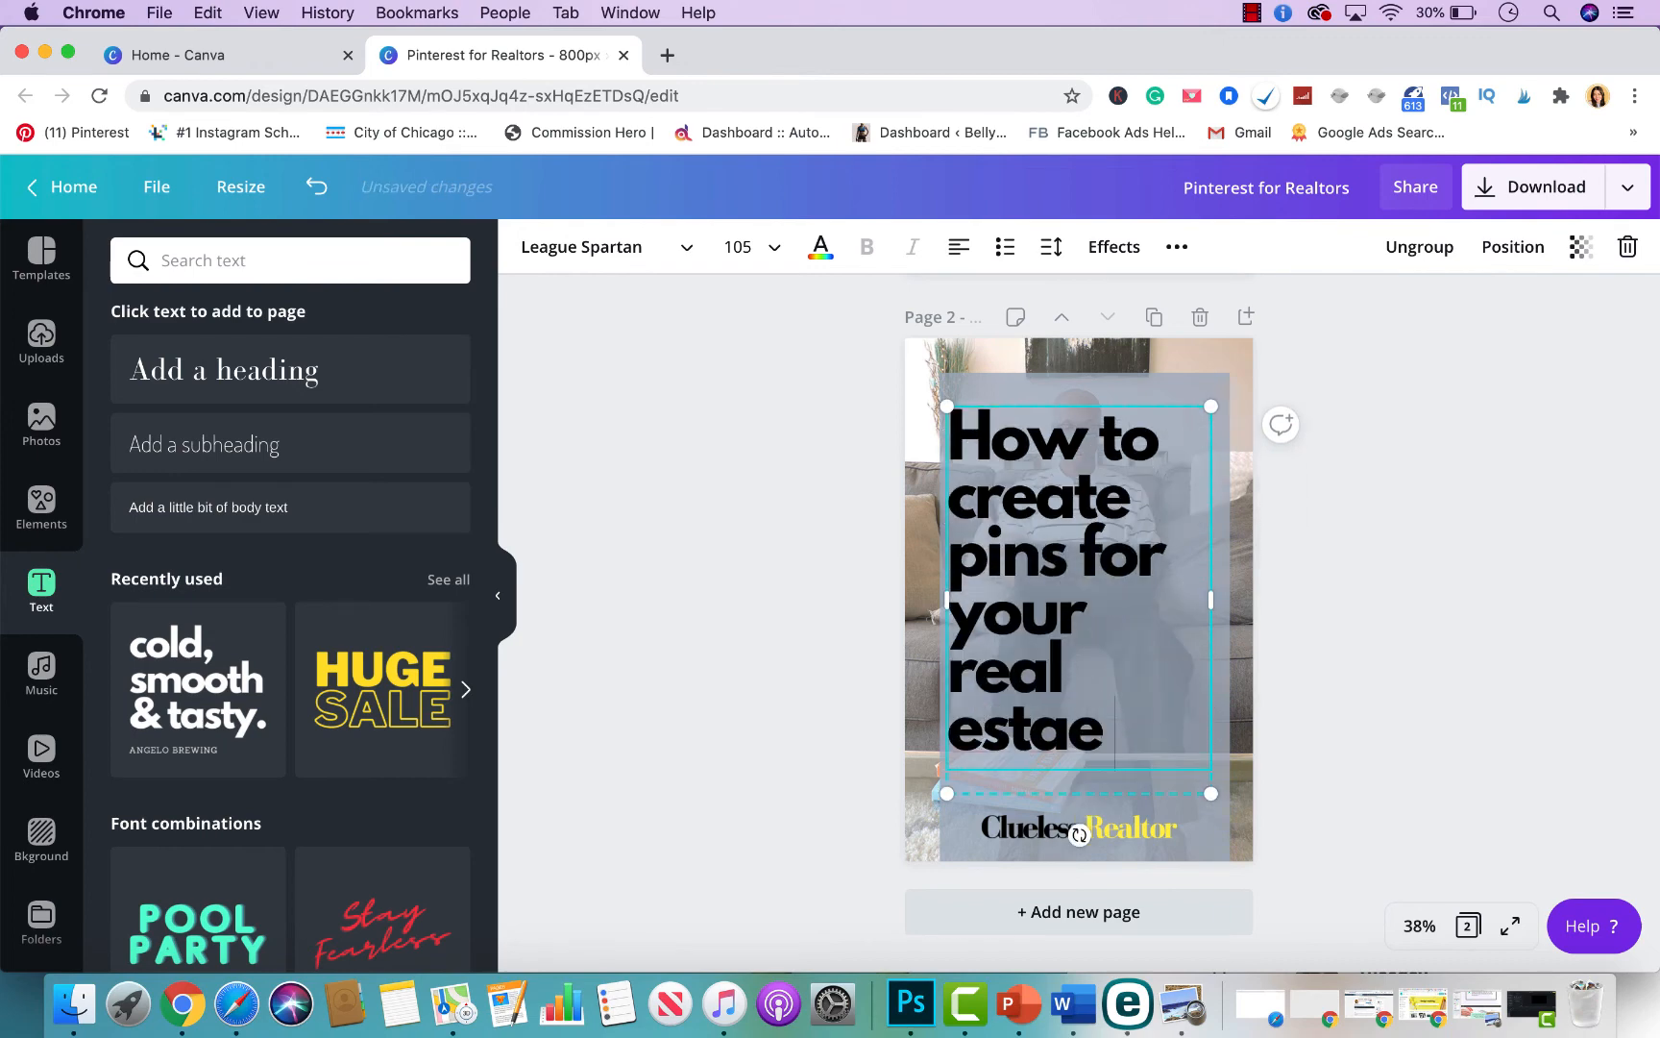
key(BackSpace)
text(te content!)
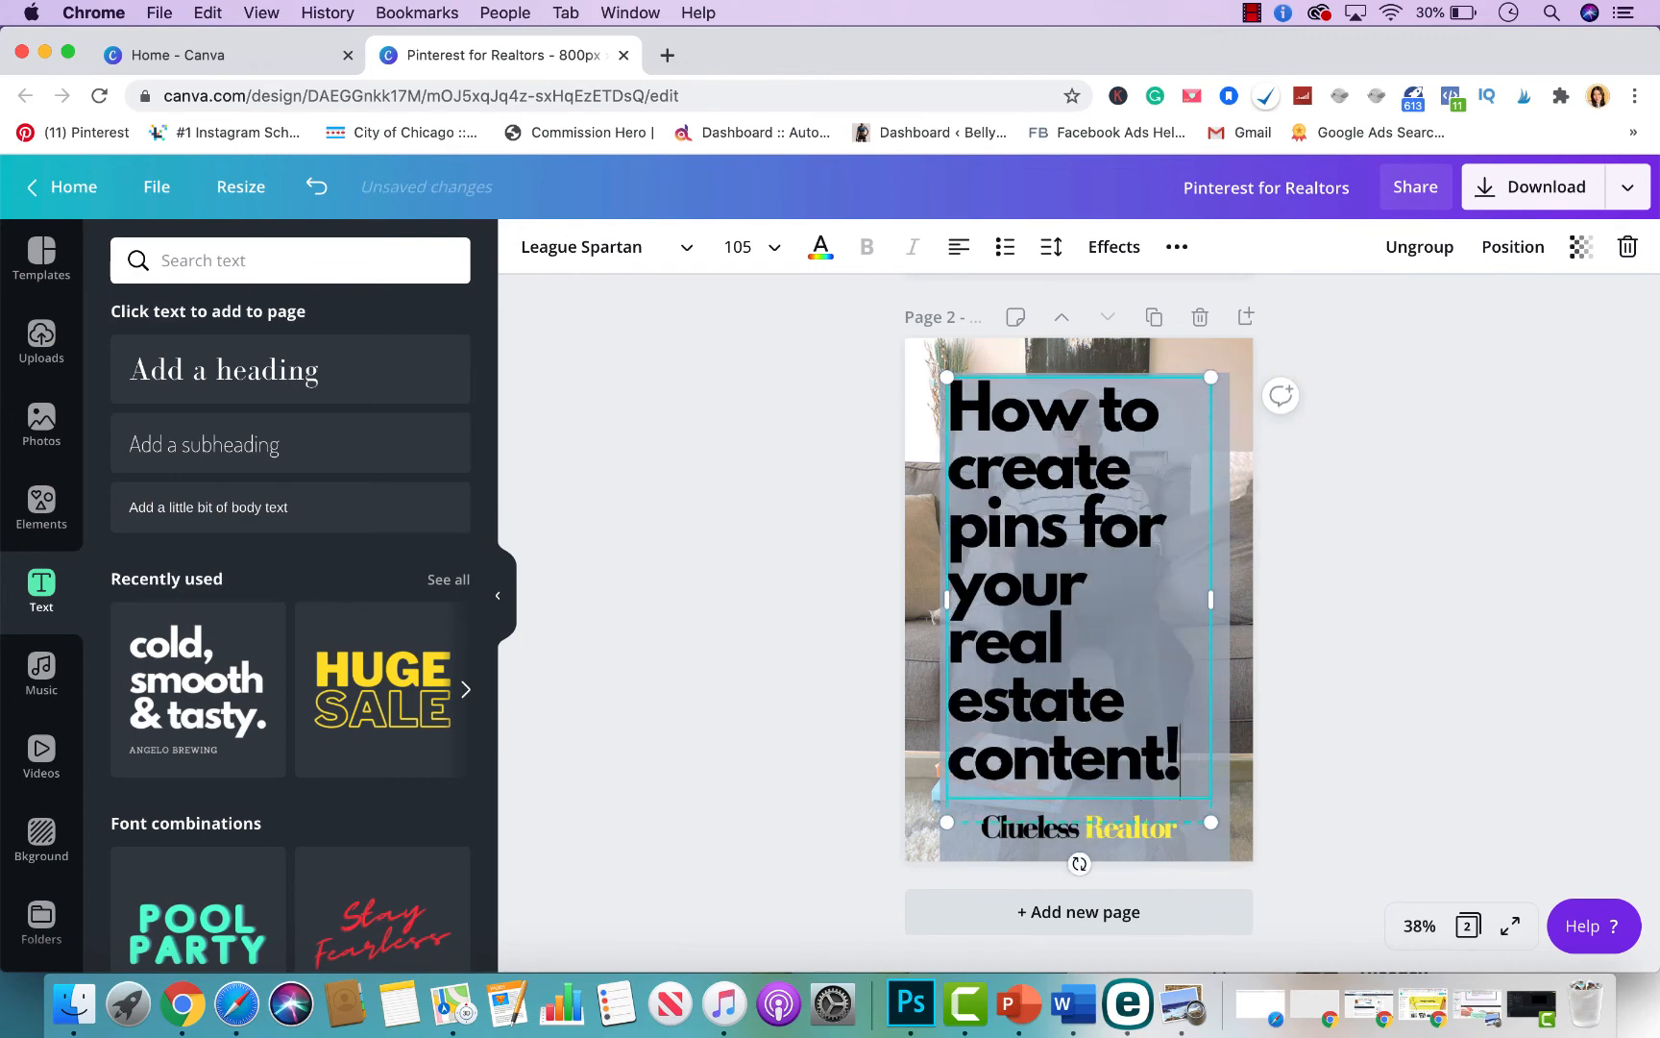
key(BackSpace)
- Centre-align all of page 2's headline text and colour it white from the Clueless Realtor palette
key(ctrl+a)
click(958, 247)
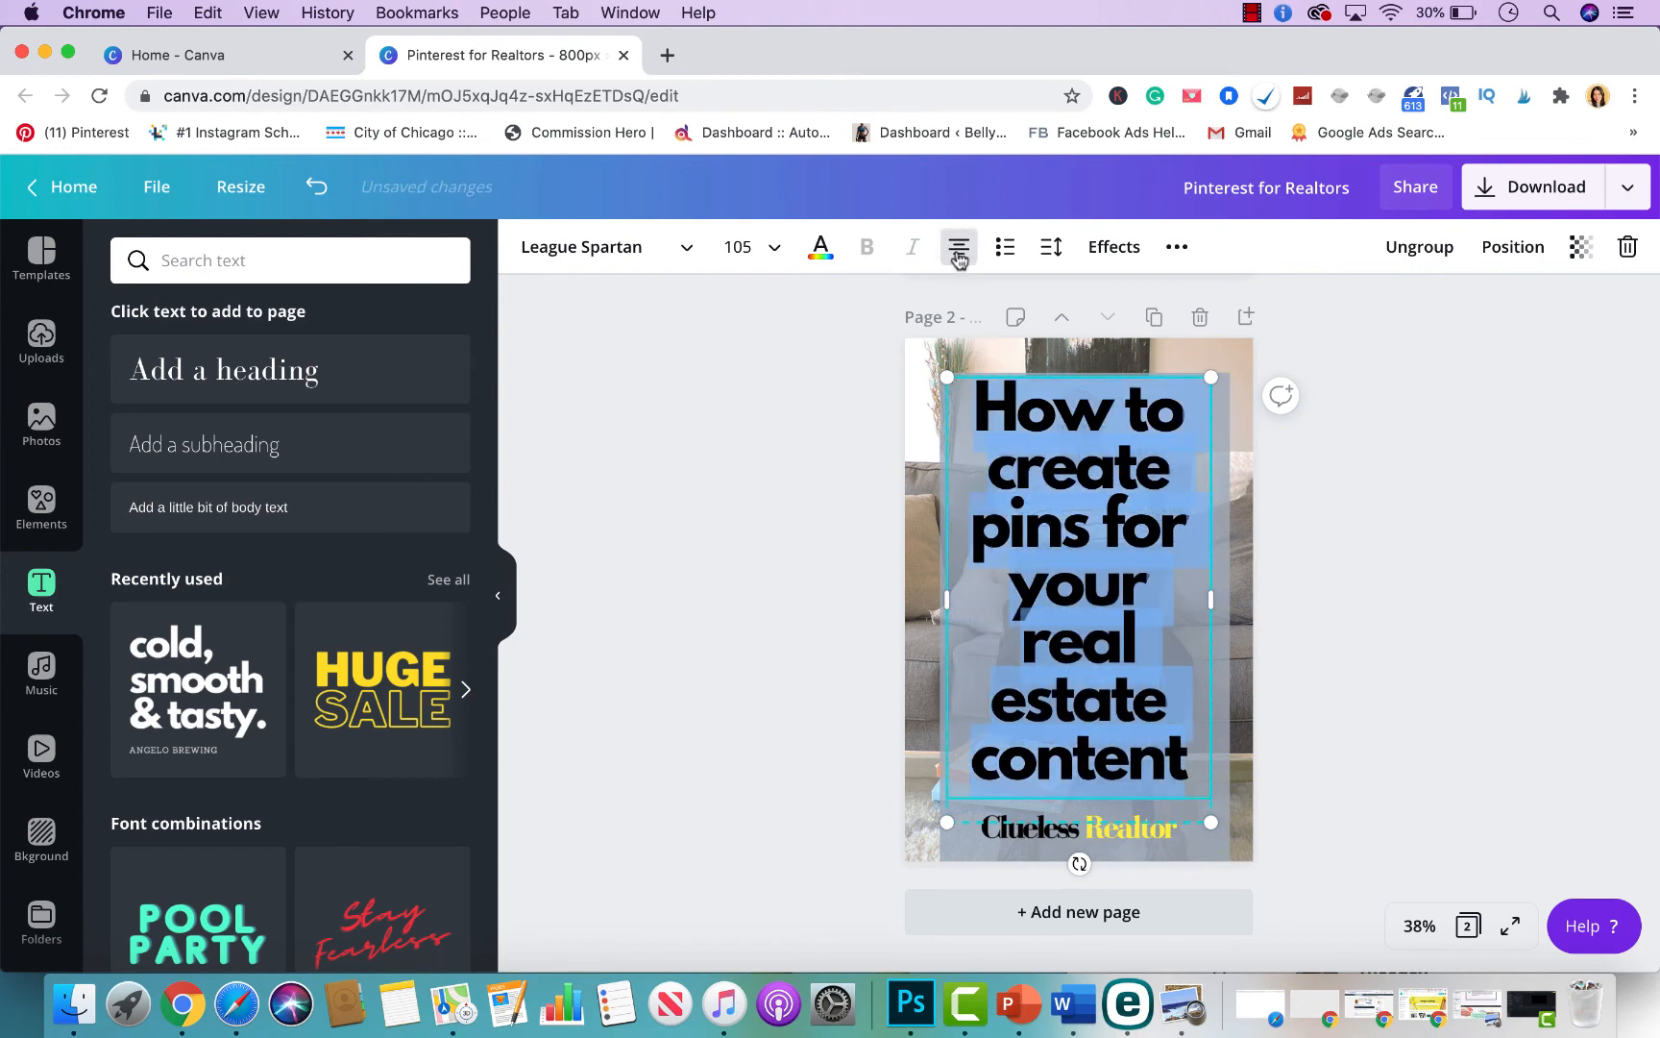
click(820, 250)
click(442, 893)
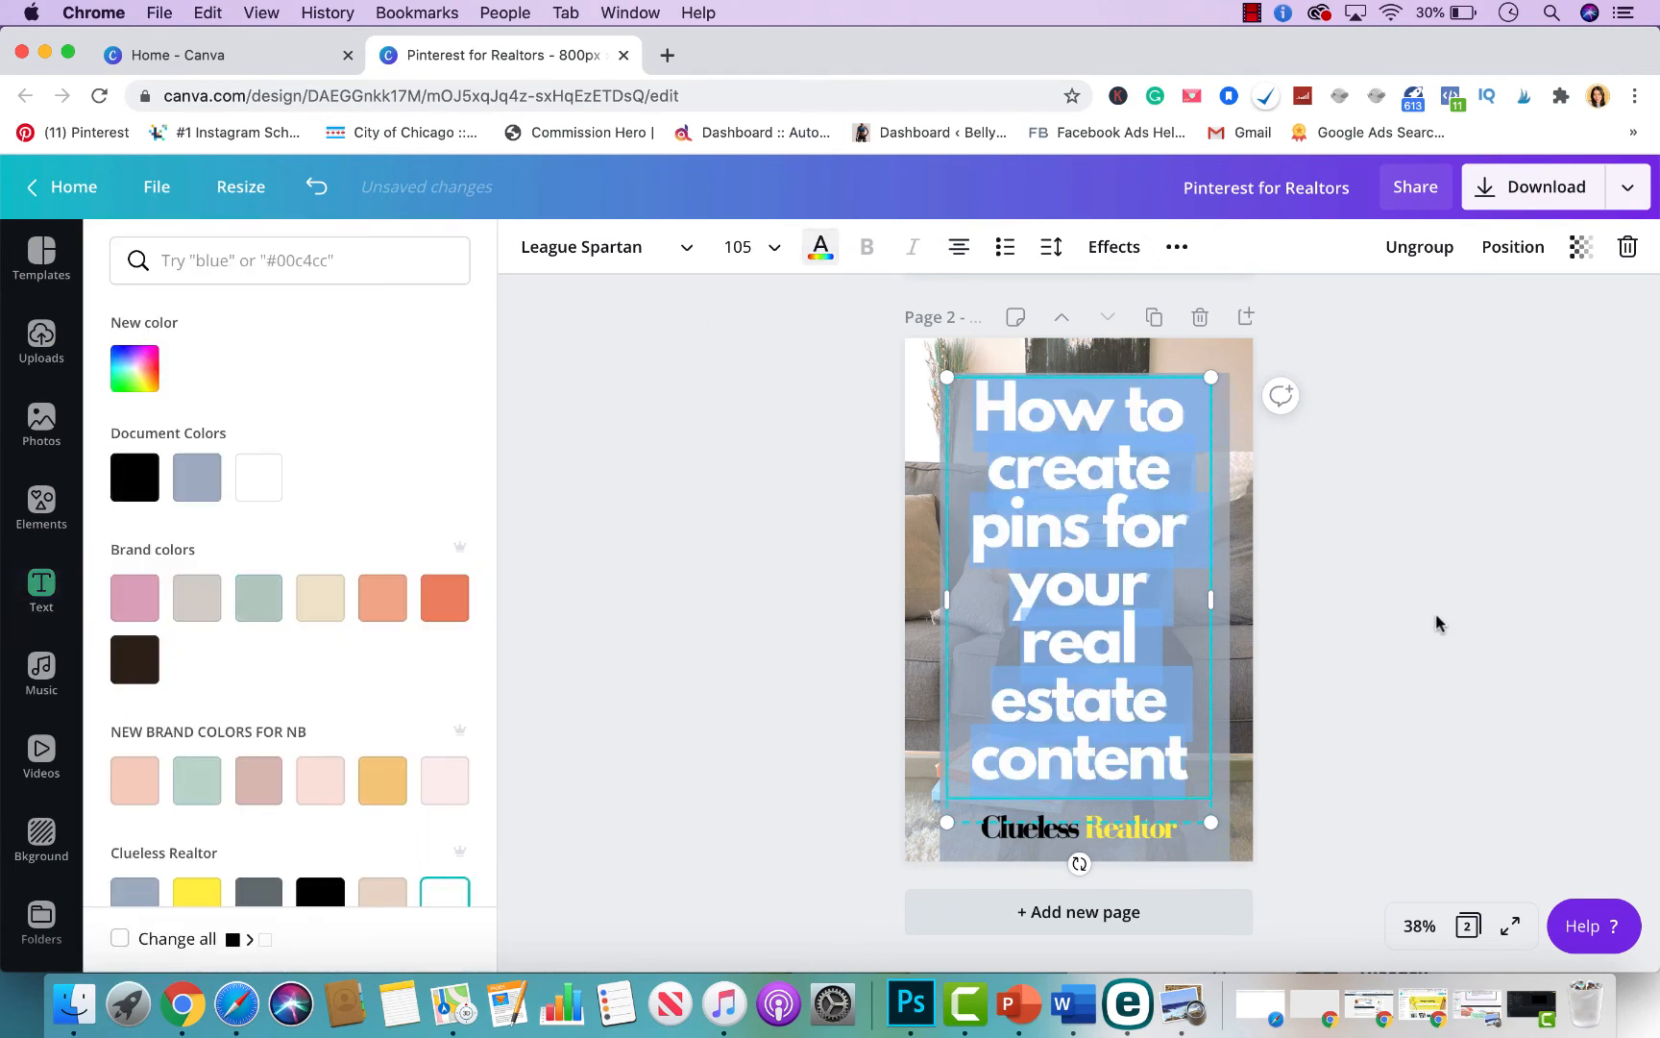
- Move page 2's headline slightly down on the translucent block, keeping it just above the Clueless Realtor wordmark
click(1436, 605)
click(1122, 670)
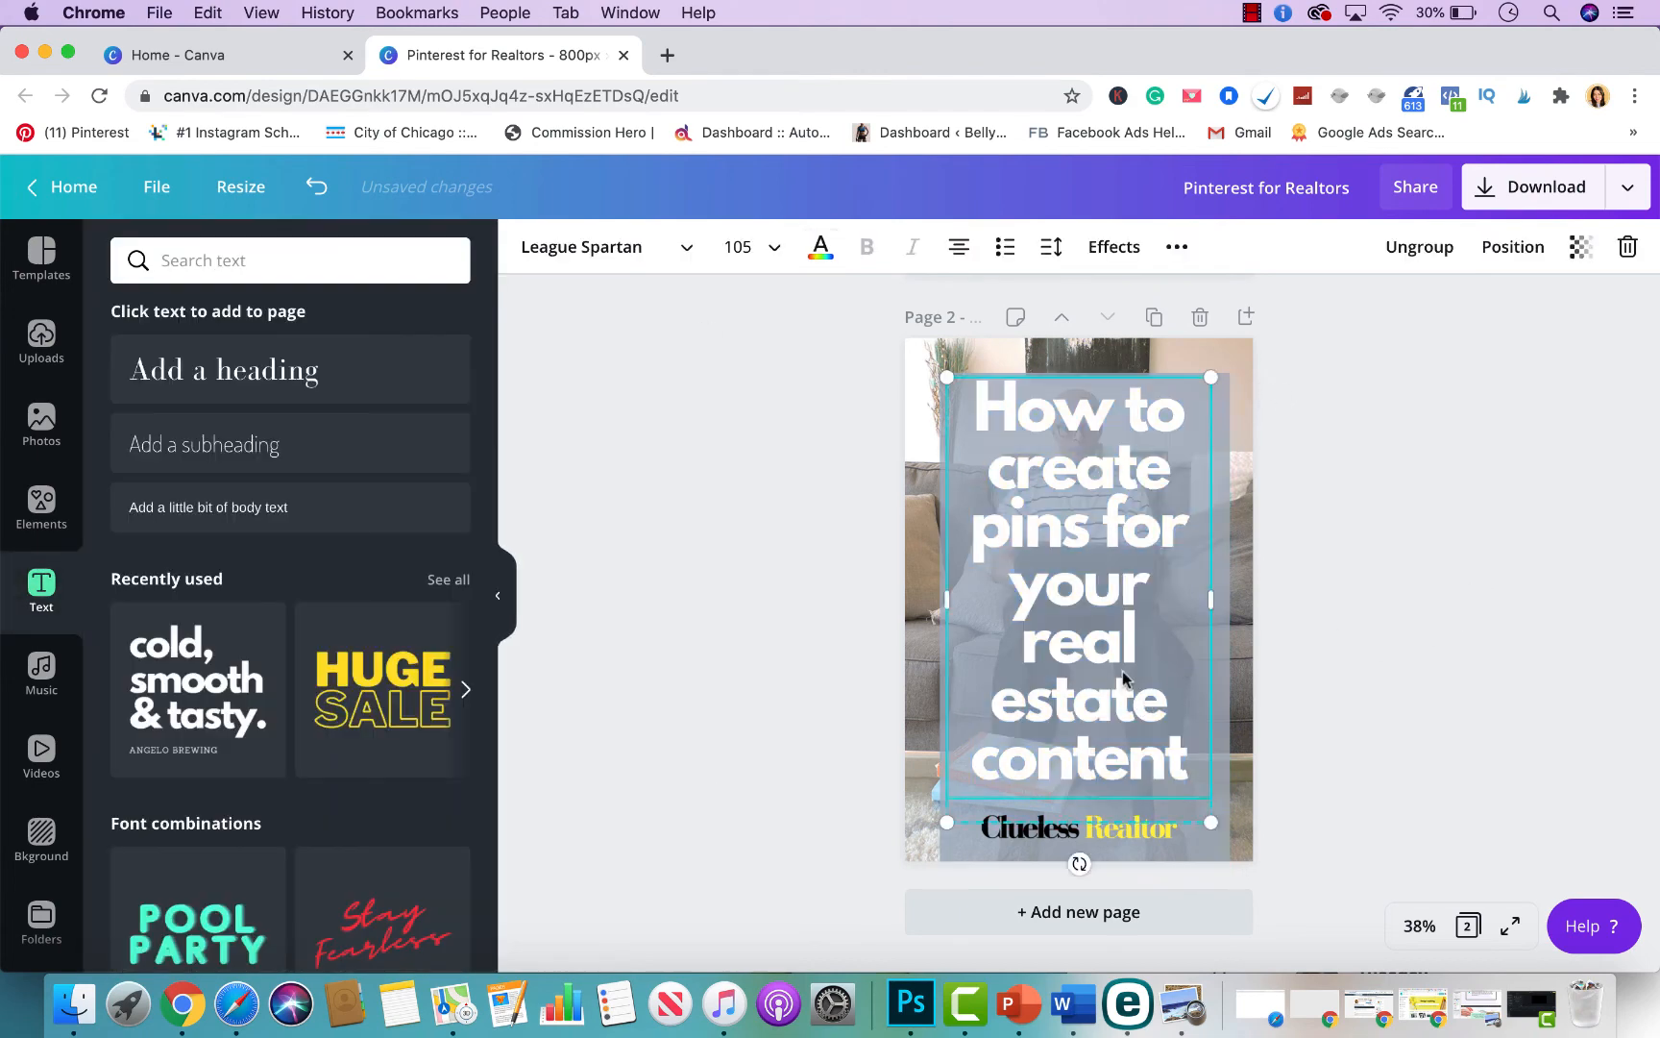
drag(1123, 671, 1123, 683)
click(1510, 480)
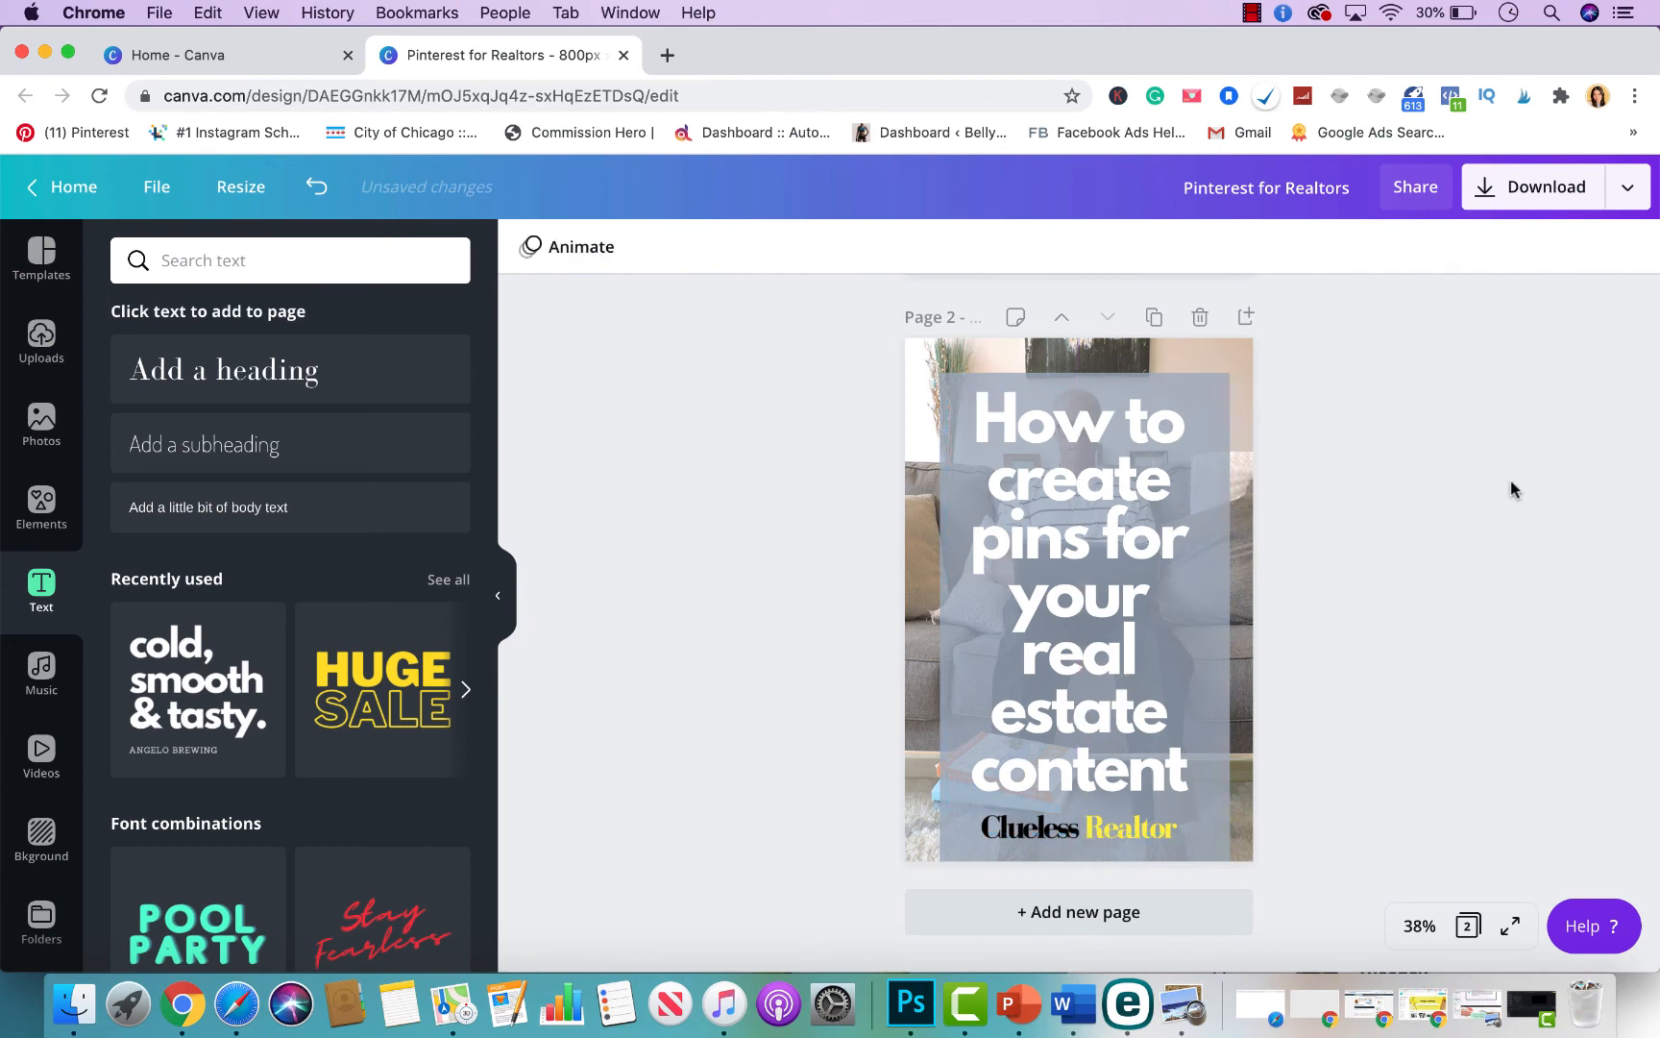
- Compare the finished pin designs on pages 1 and 2, examining their photos, colour blocks, headlines and wordmarks
scroll(1455, 514, up, 6)
scroll(1448, 517, down, 6)
scroll(1448, 521, up, 1)
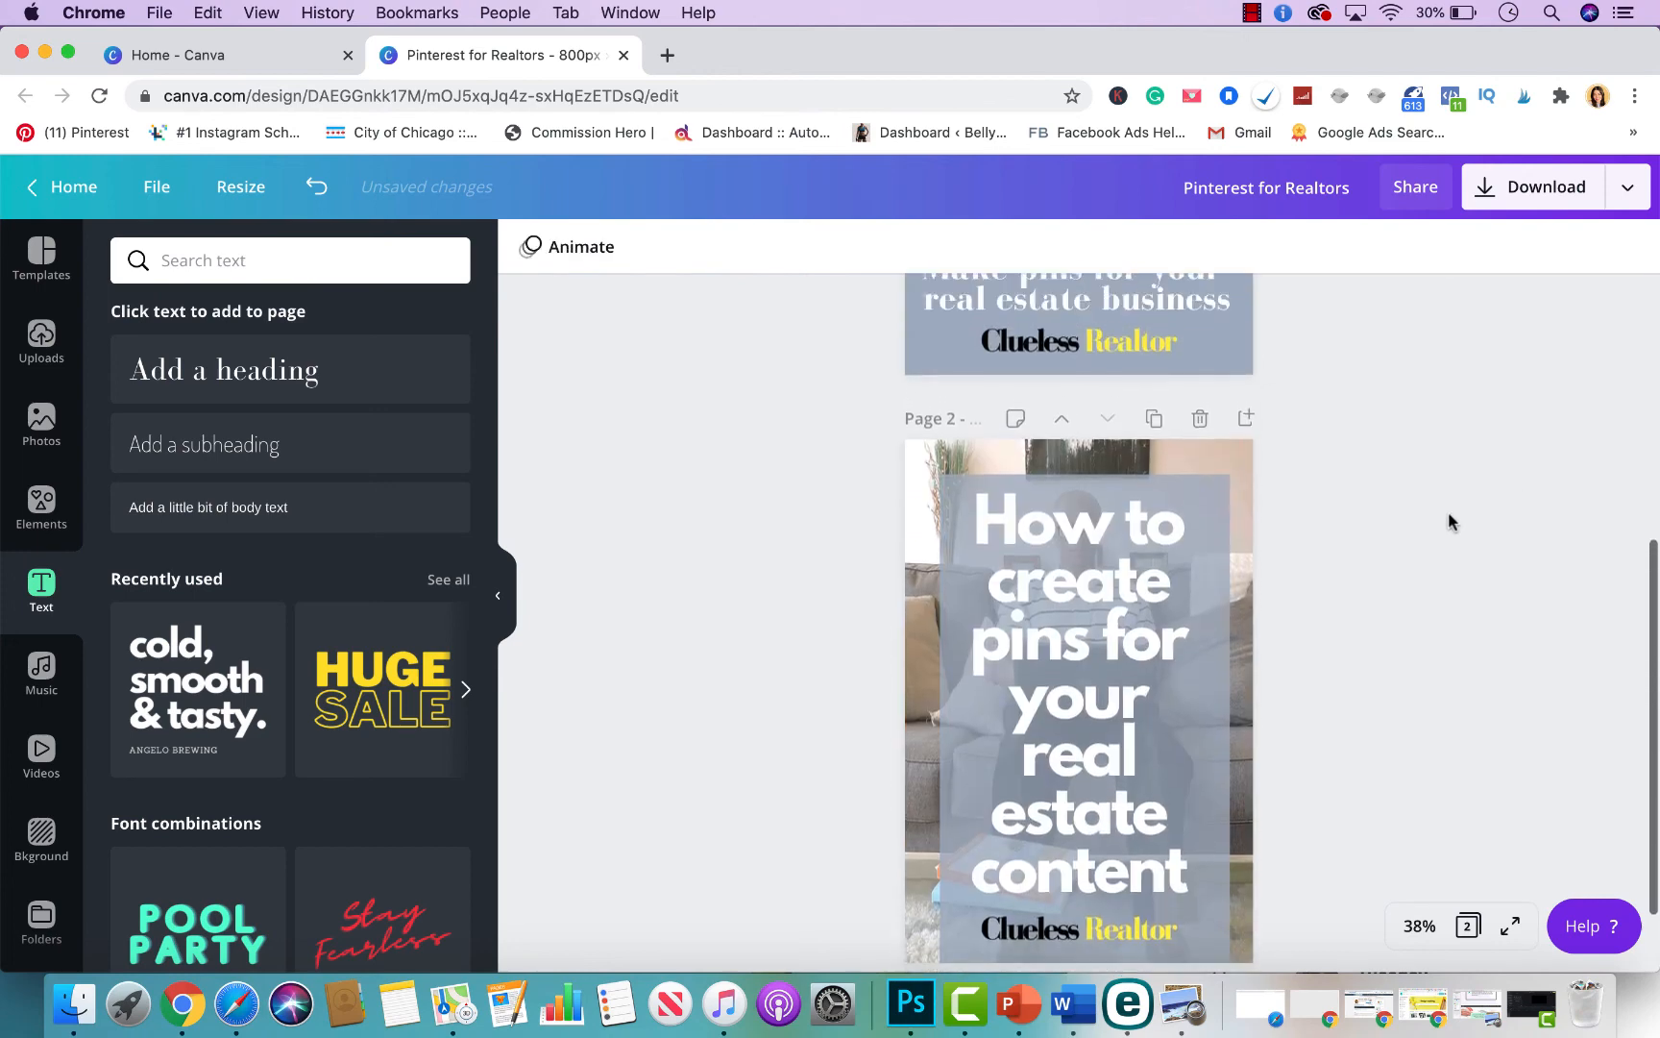
scroll(1449, 519, up, 3)
scroll(1449, 520, down, 4)
scroll(1449, 520, up, 2)
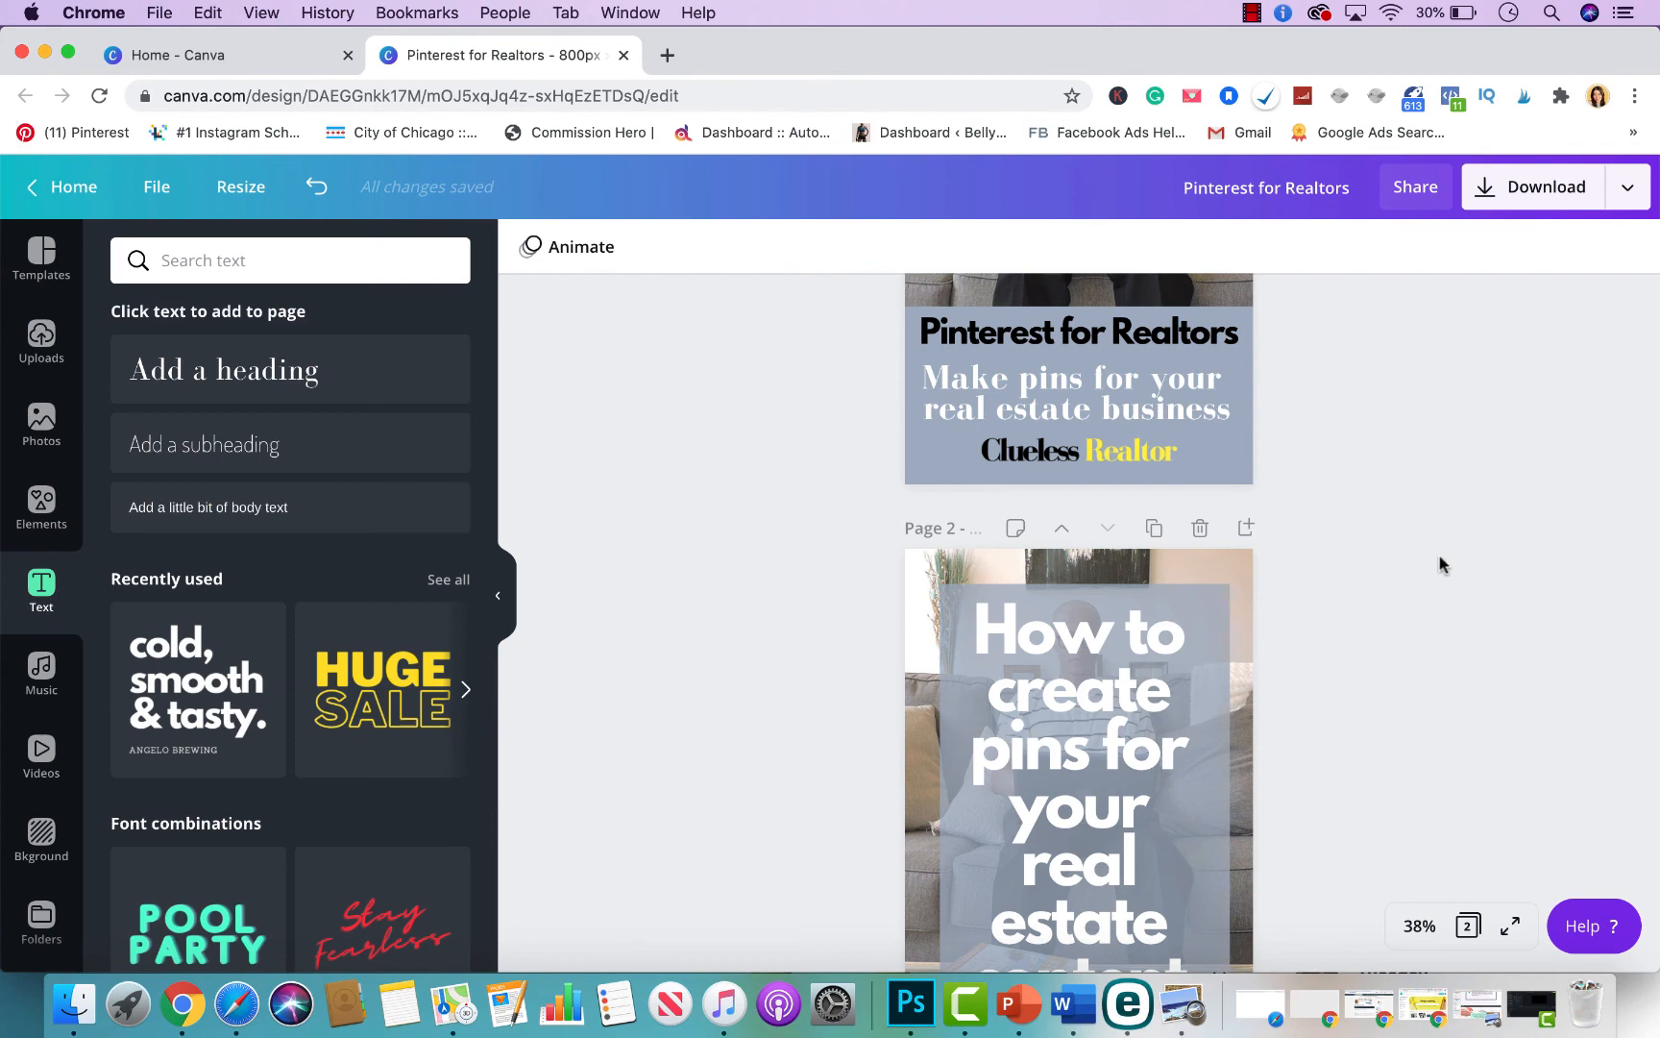
scroll(1172, 755, up, 5)
scroll(1172, 755, down, 3)
scroll(1172, 755, down, 5)
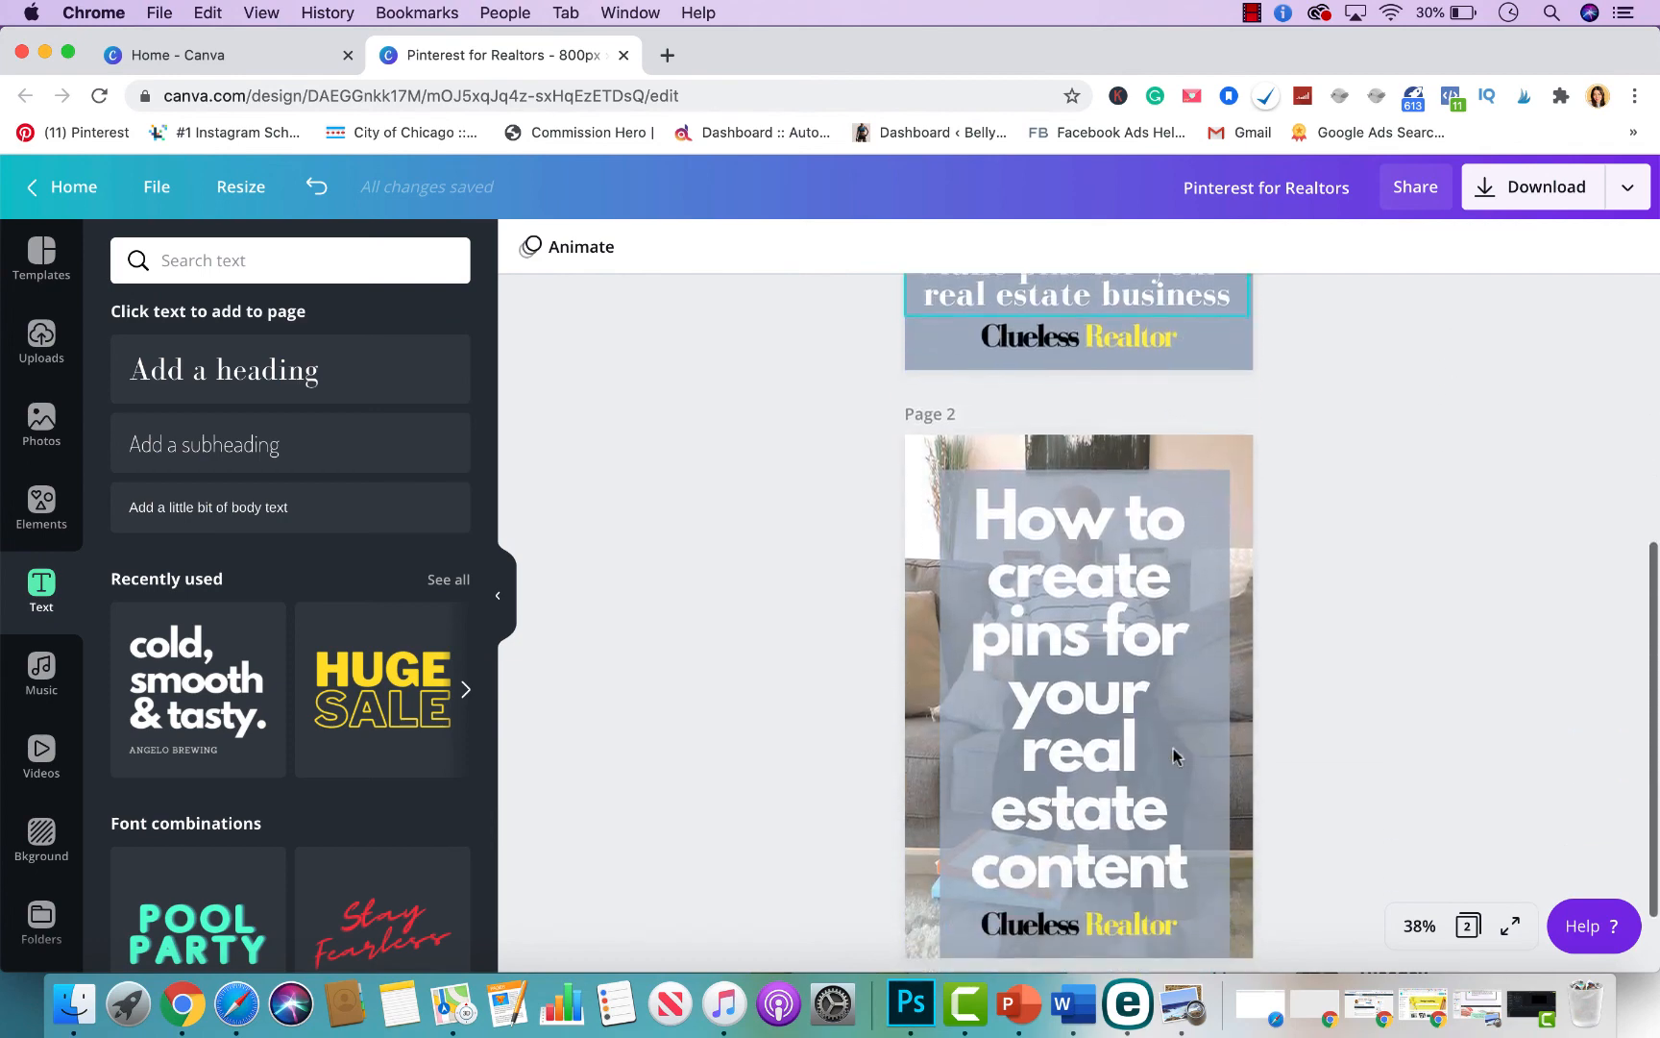
scroll(1173, 759, up, 6)
scroll(1250, 646, down, 3)
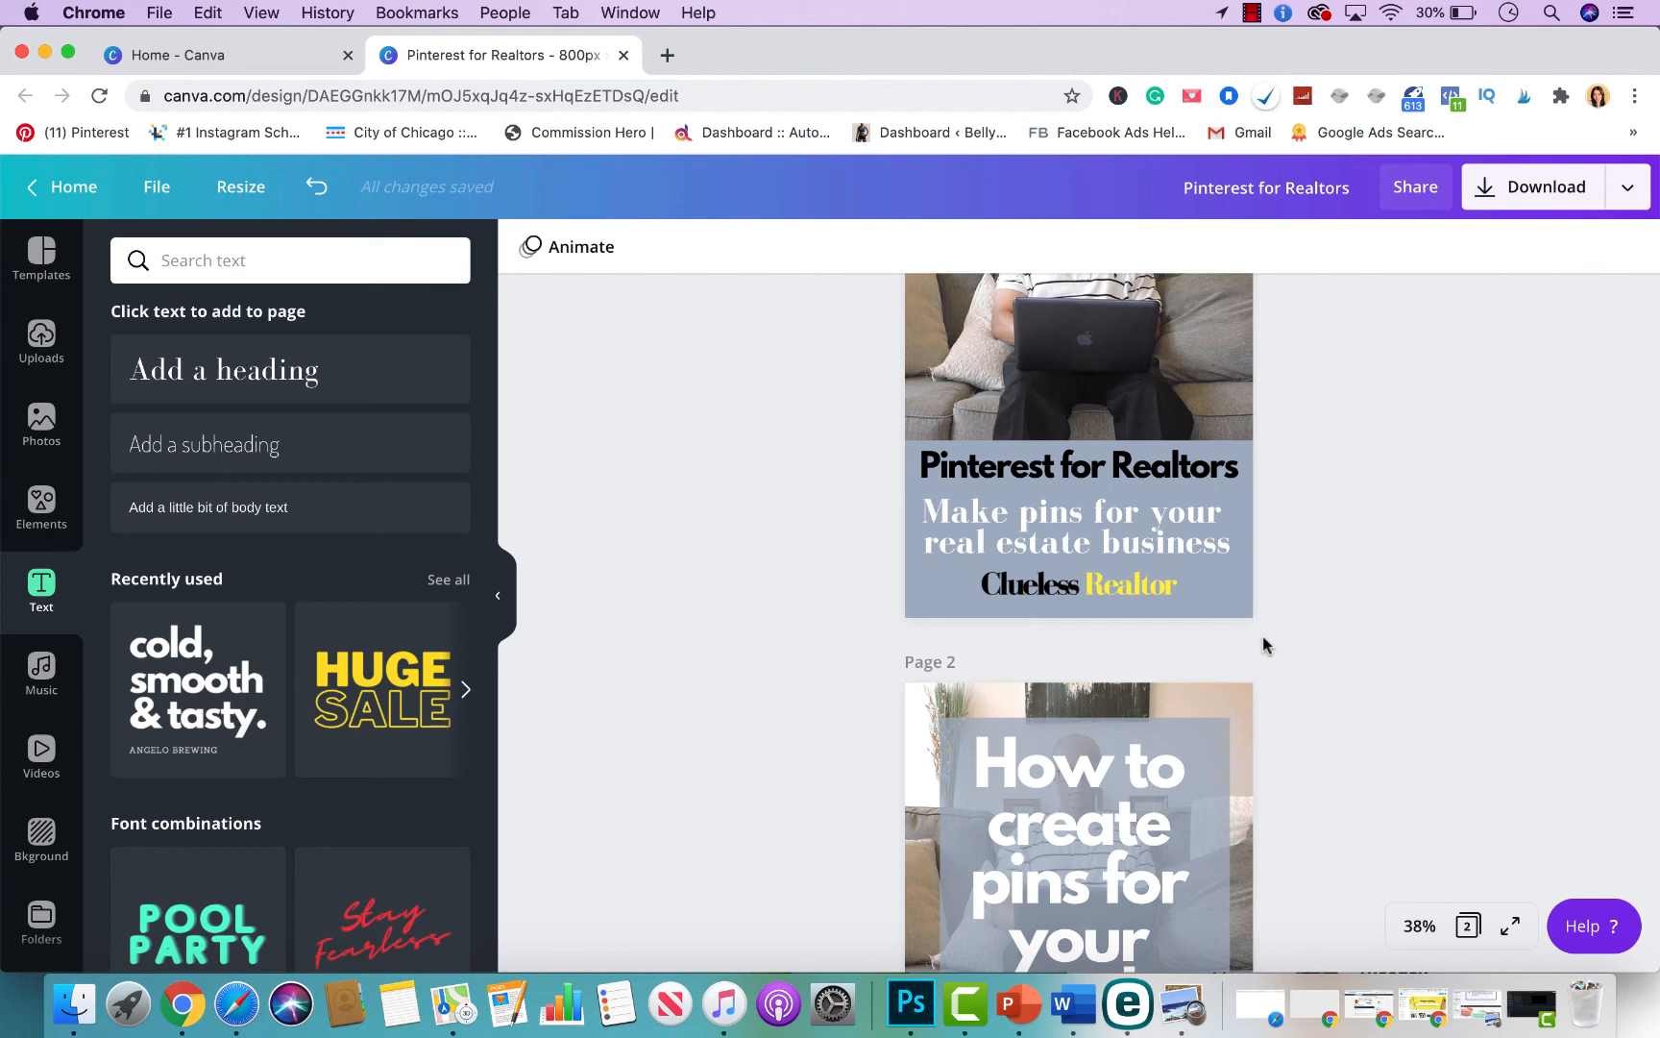
scroll(1262, 636, up, 3)
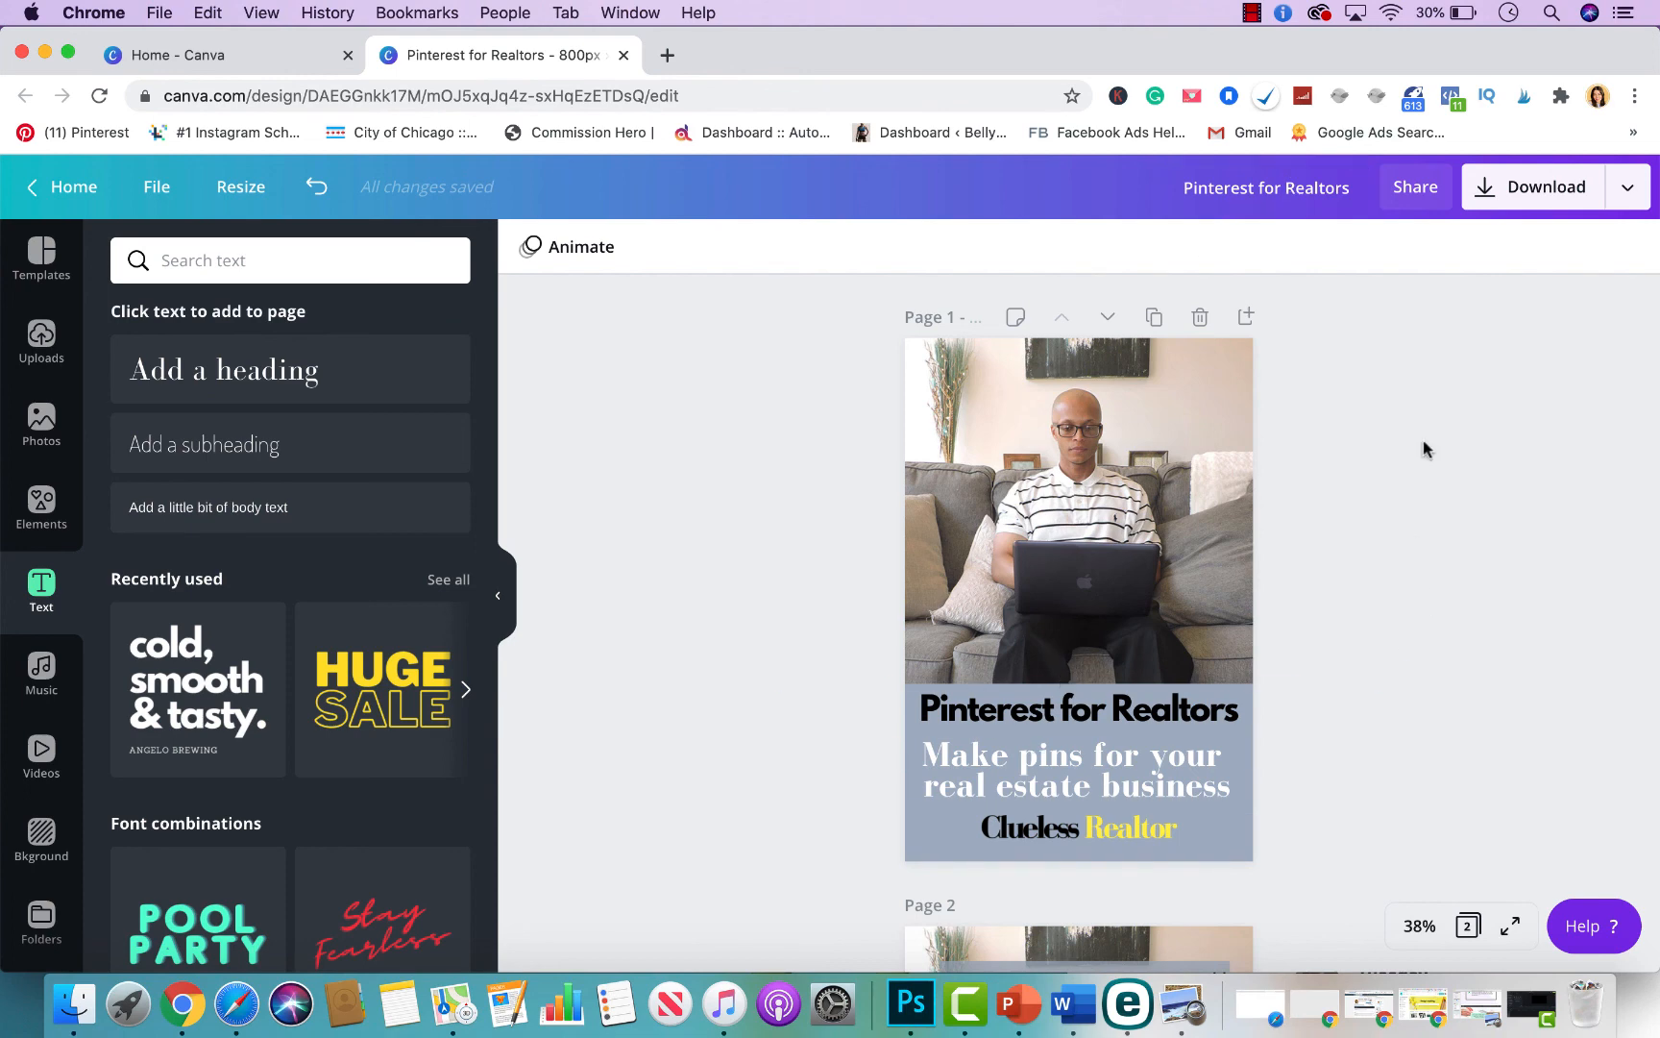
- Review the download options for the pin designs, including file type, size and page selection, and close them without downloading
click(1573, 204)
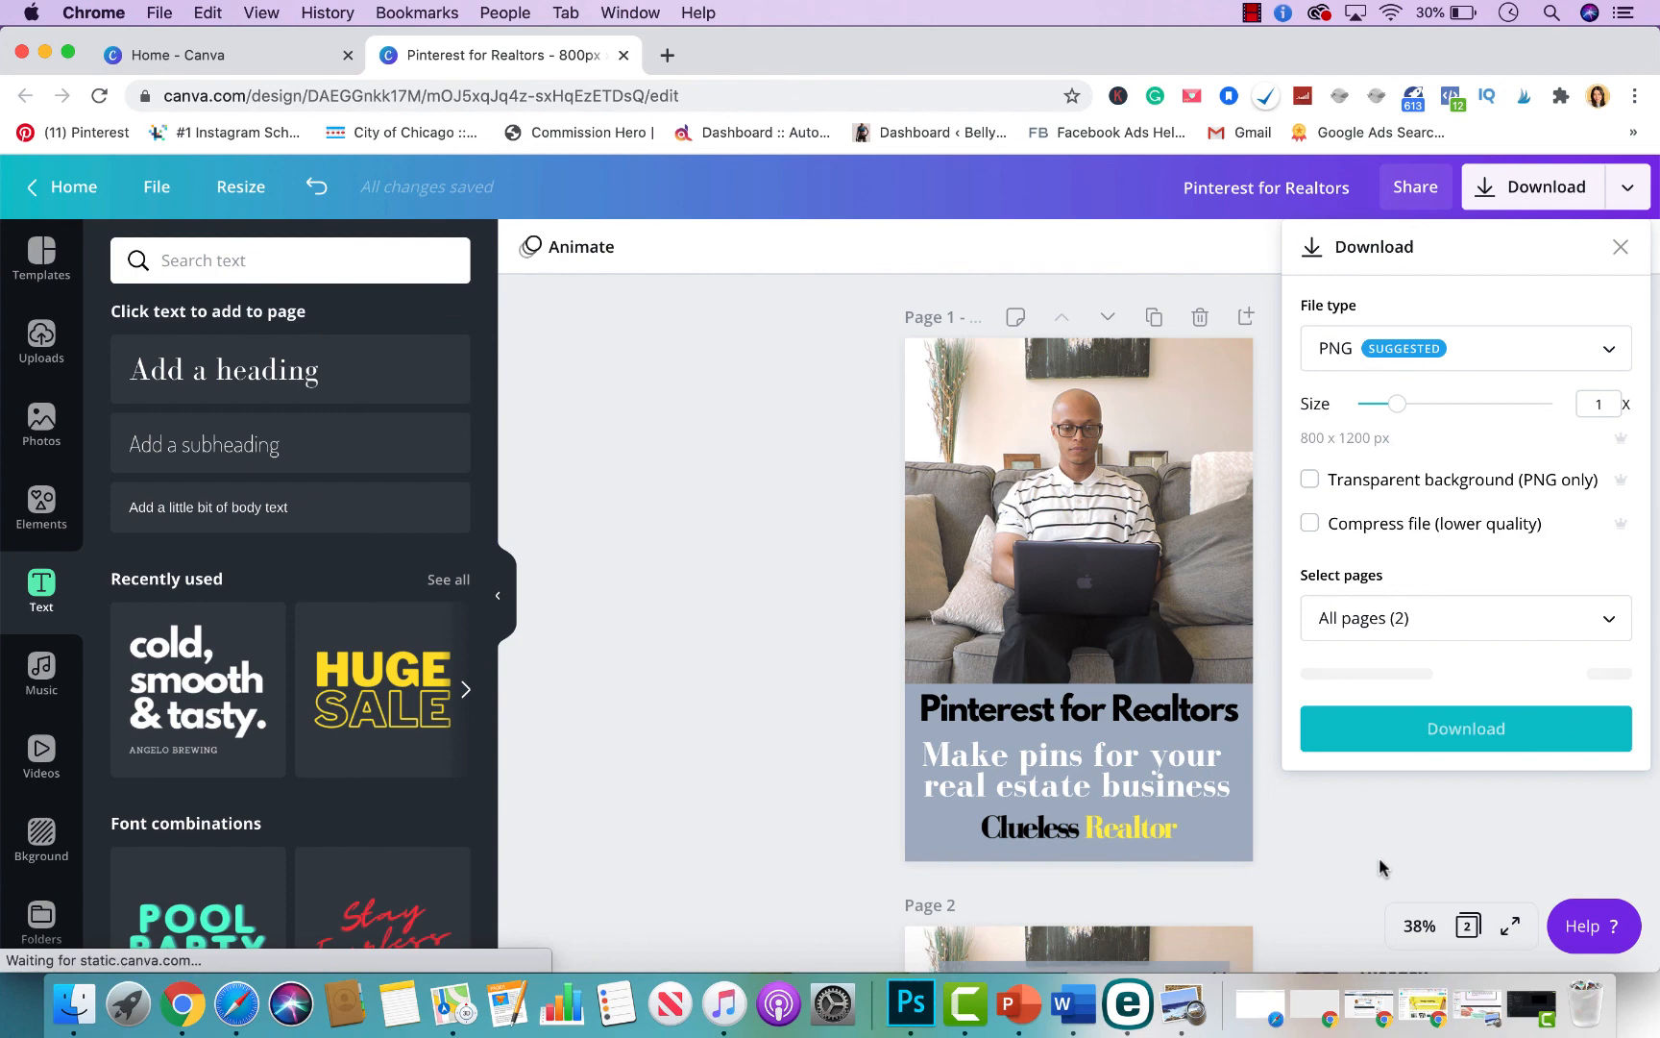
click(833, 665)
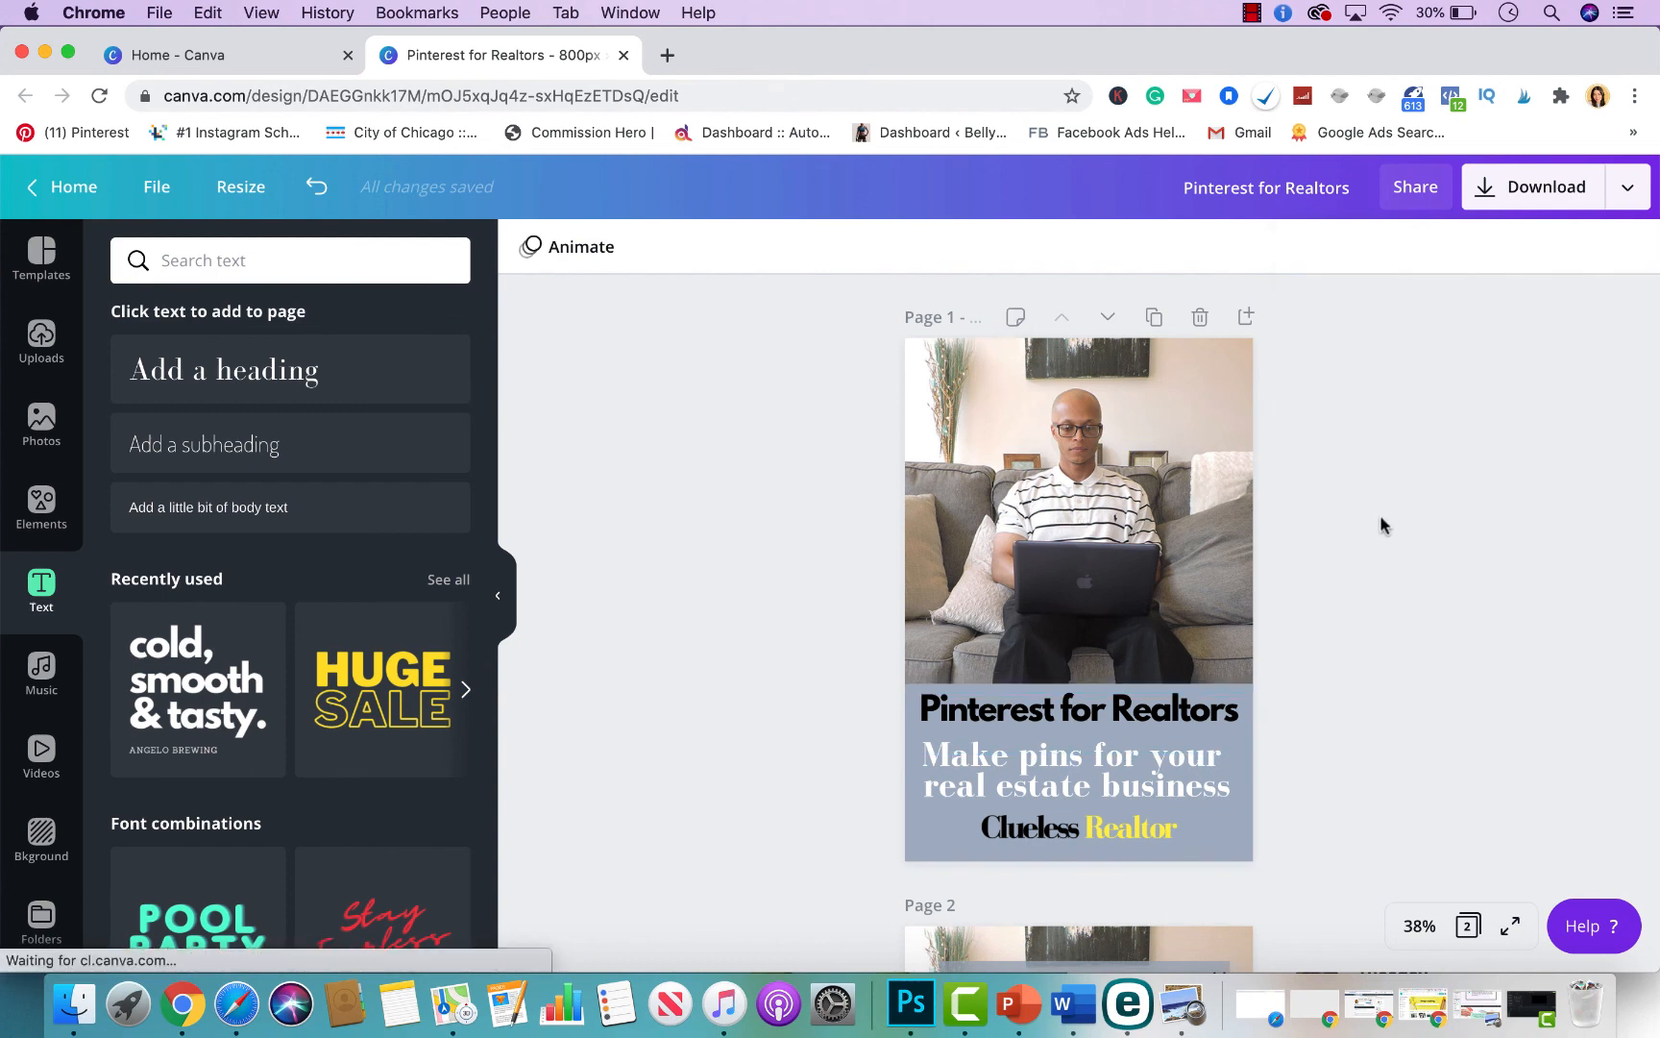